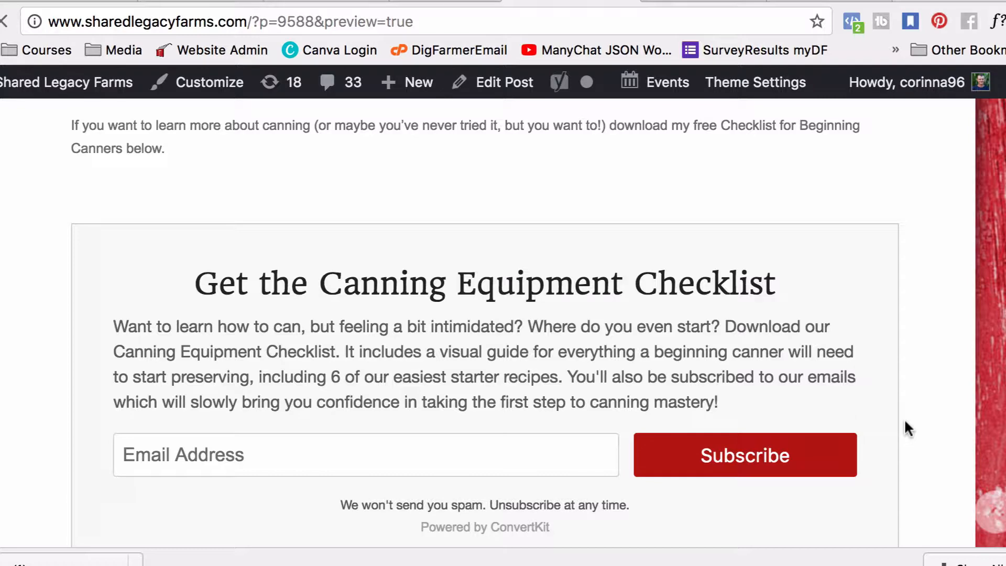
Step: Subscribe to the Canning Equipment Checklist form with the saved email address, after trying an empty submit
scroll(904, 418, down, 3)
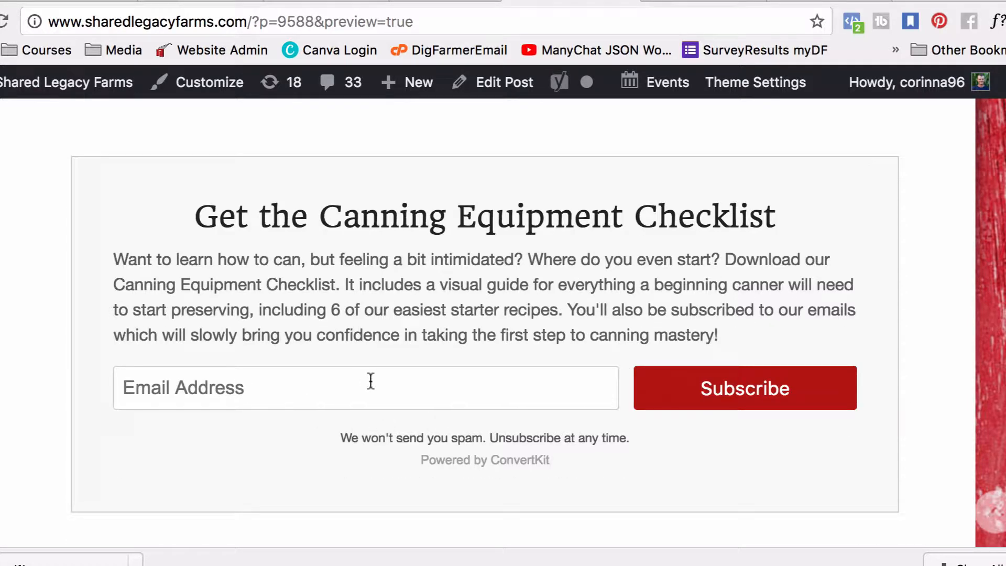
click(676, 396)
click(408, 386)
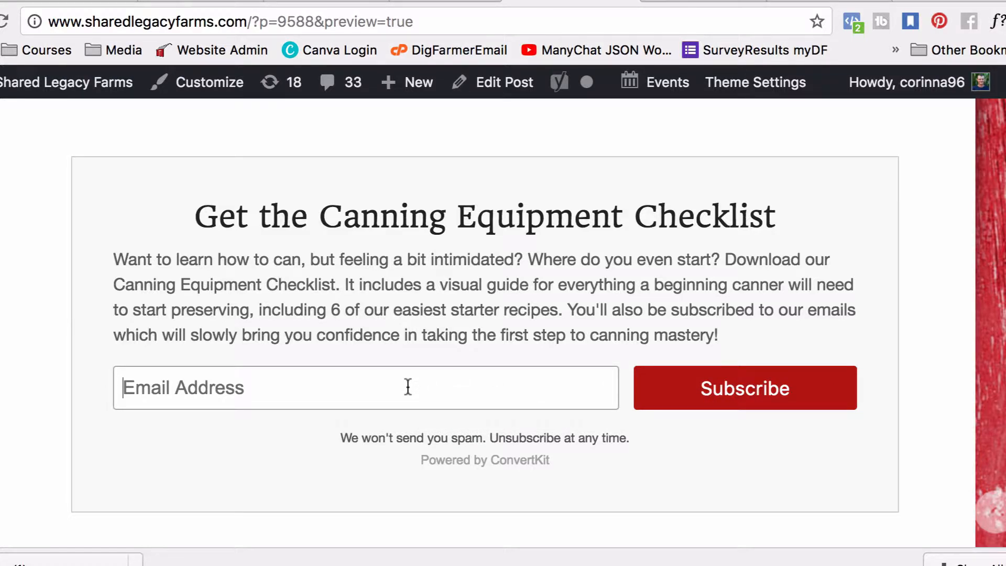
text(cbench)
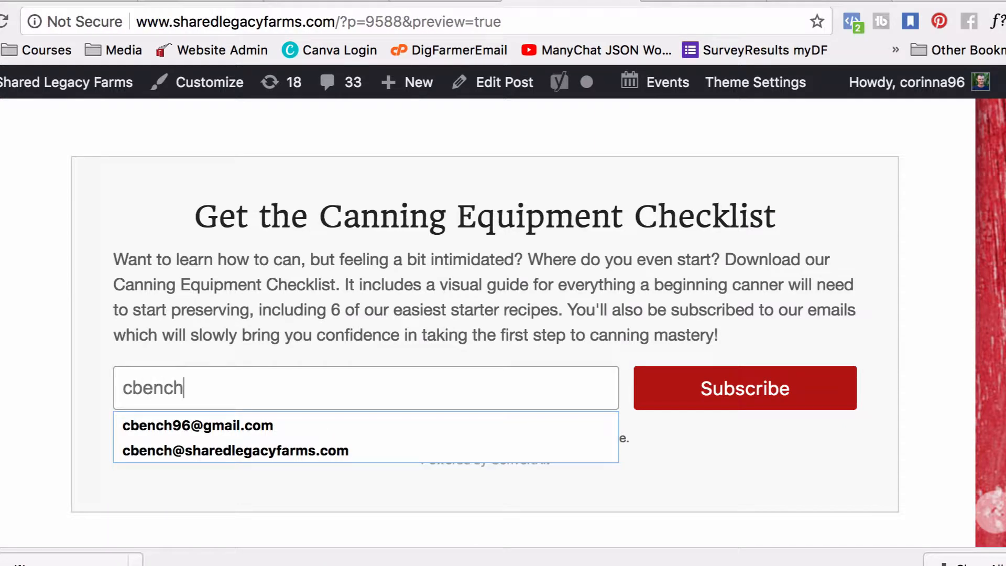
click(404, 426)
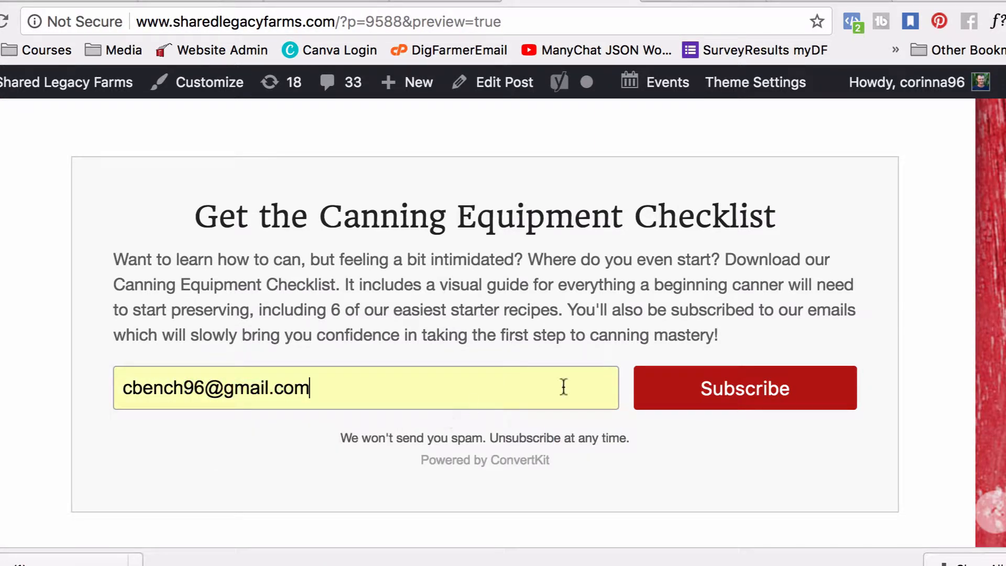
click(737, 392)
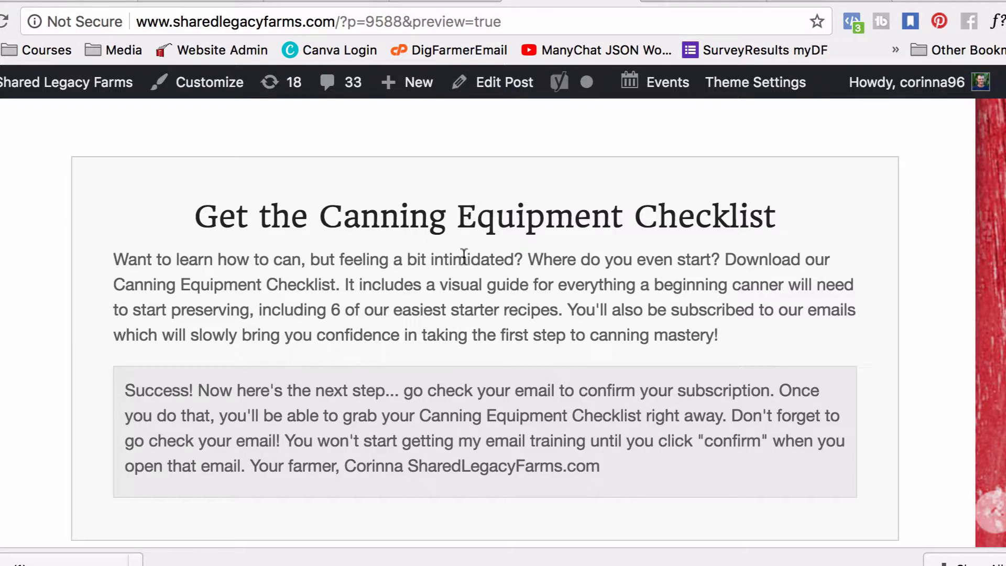
Step: Scroll the post preview to check the subscription success message
scroll(503, 273, up, 6)
scroll(502, 268, up, 9)
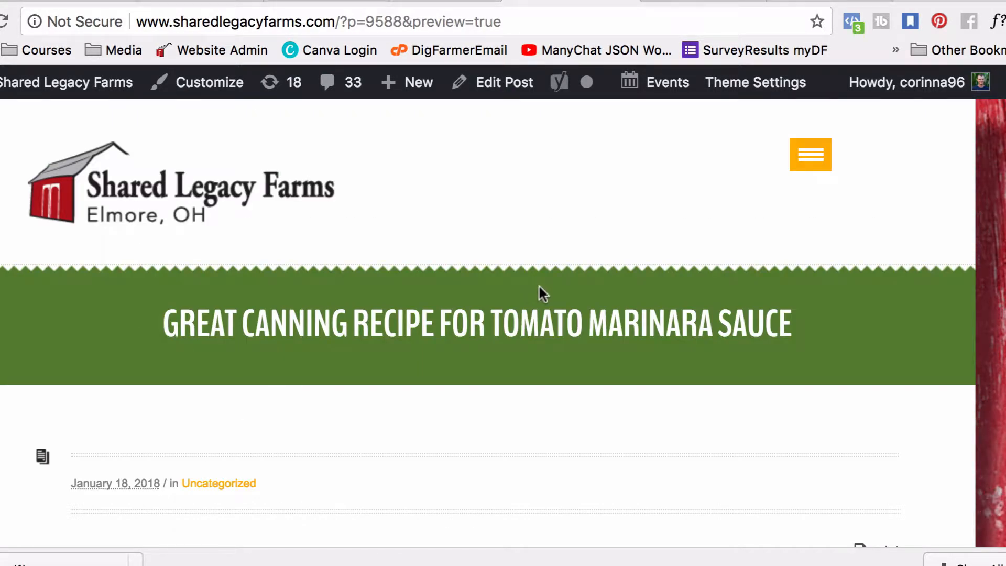
scroll(558, 292, down, 1)
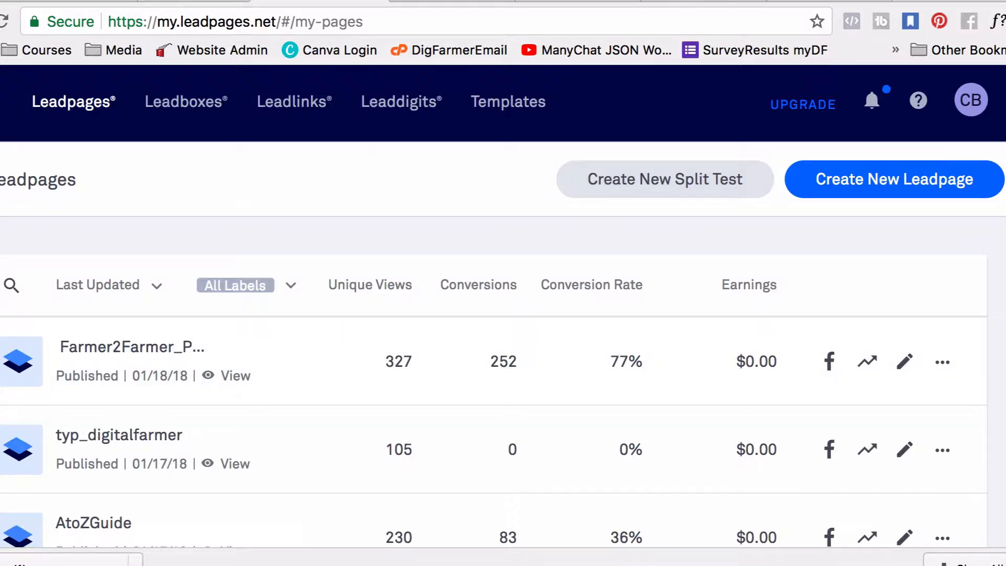
scroll(633, 460, down, 3)
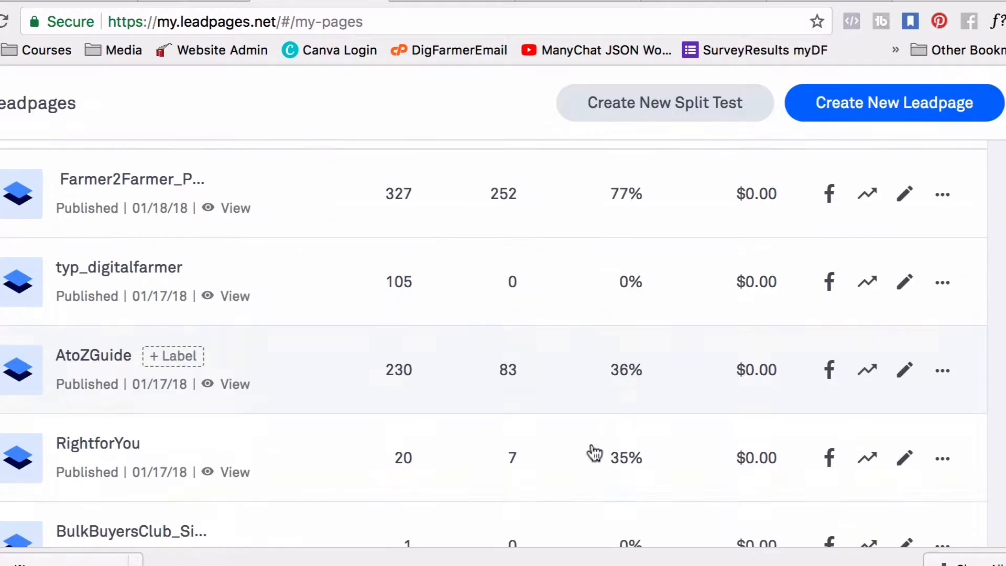
scroll(594, 453, down, 4)
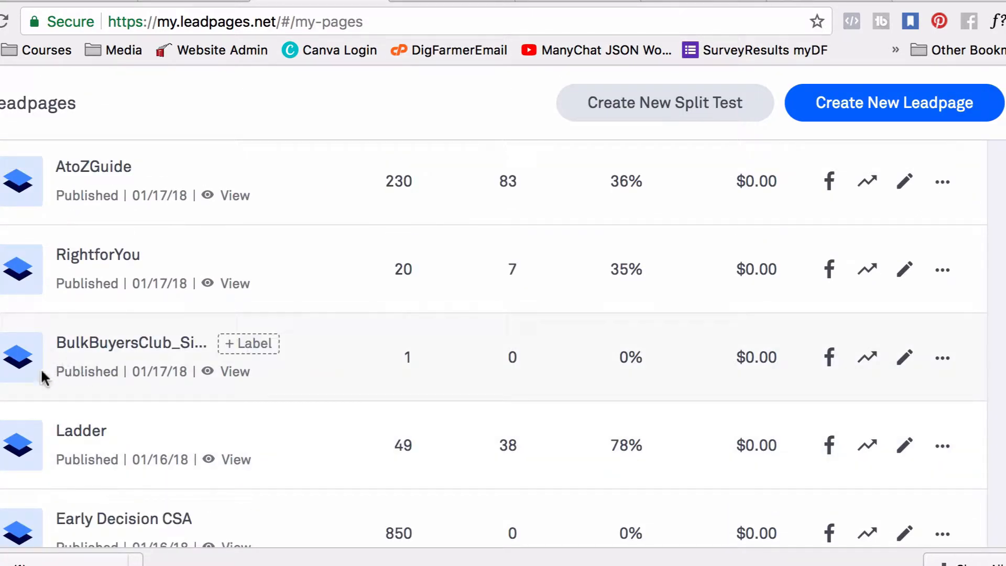
scroll(60, 442, down, 2)
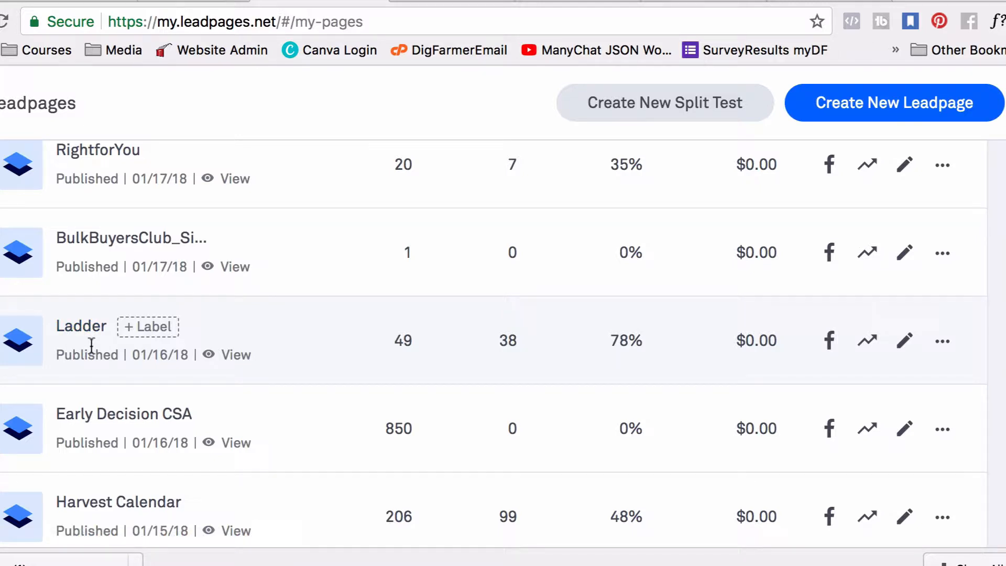
scroll(89, 348, down, 2)
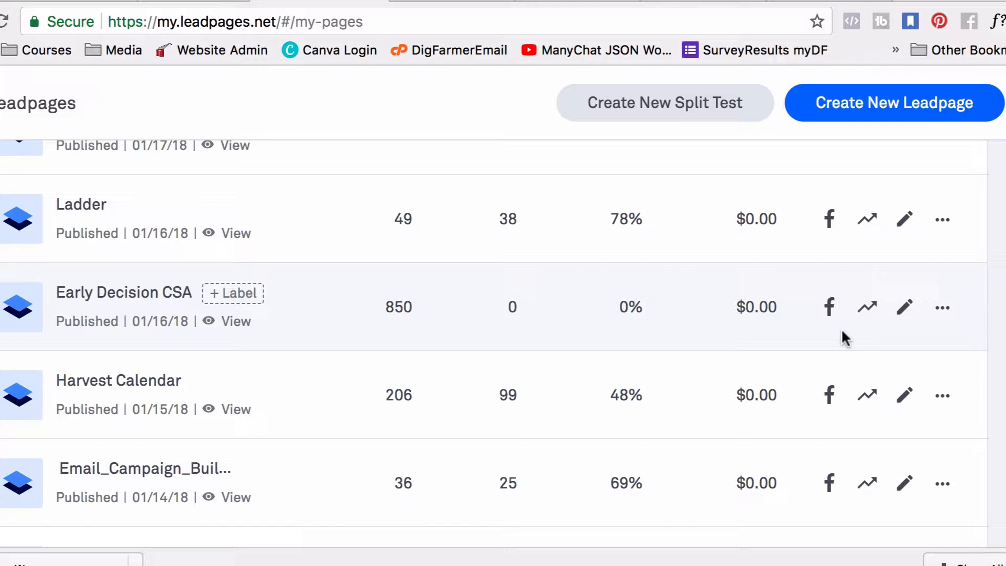
scroll(842, 332, down, 2)
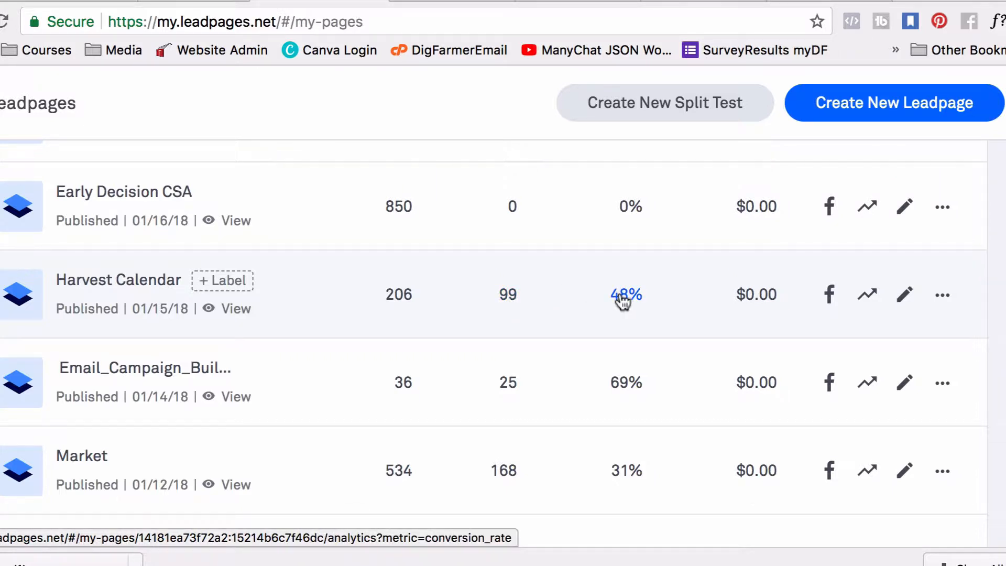
scroll(297, 461, up, 5)
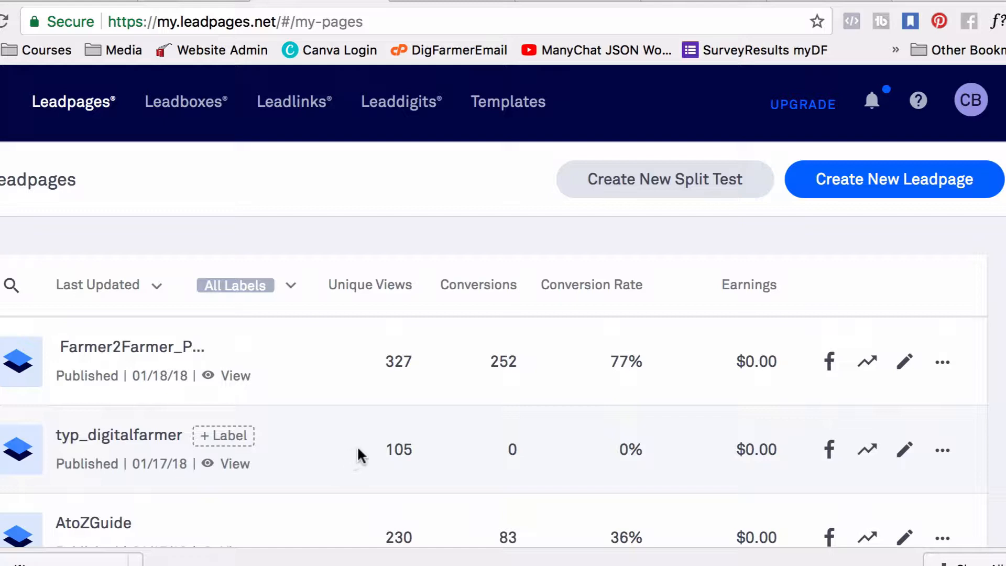
Step: Start a new Leadpage and browse the free Drag & Drop Templates, then return to the top
click(879, 188)
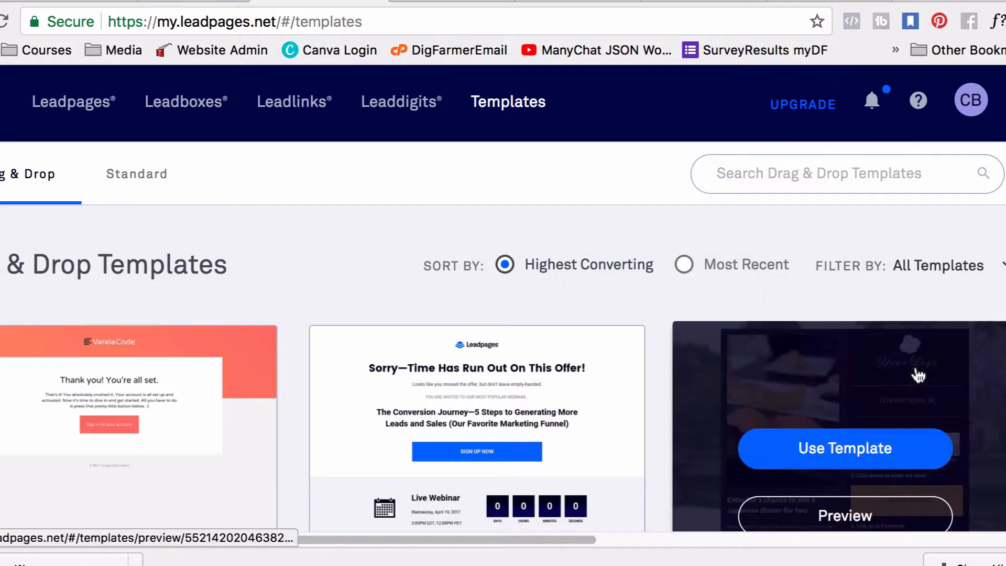
scroll(937, 366, down, 1)
scroll(939, 368, down, 2)
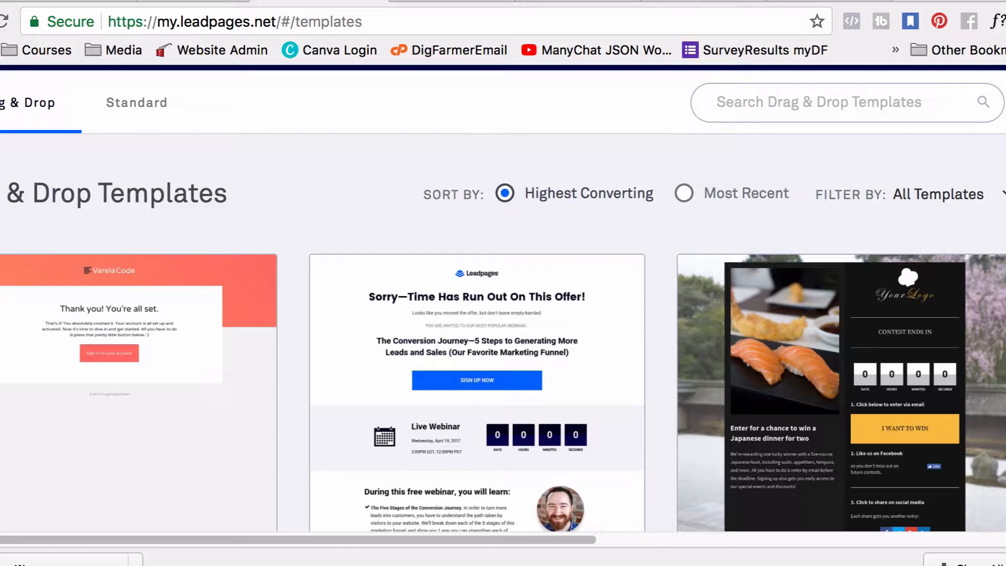
scroll(502, 298, down, 1)
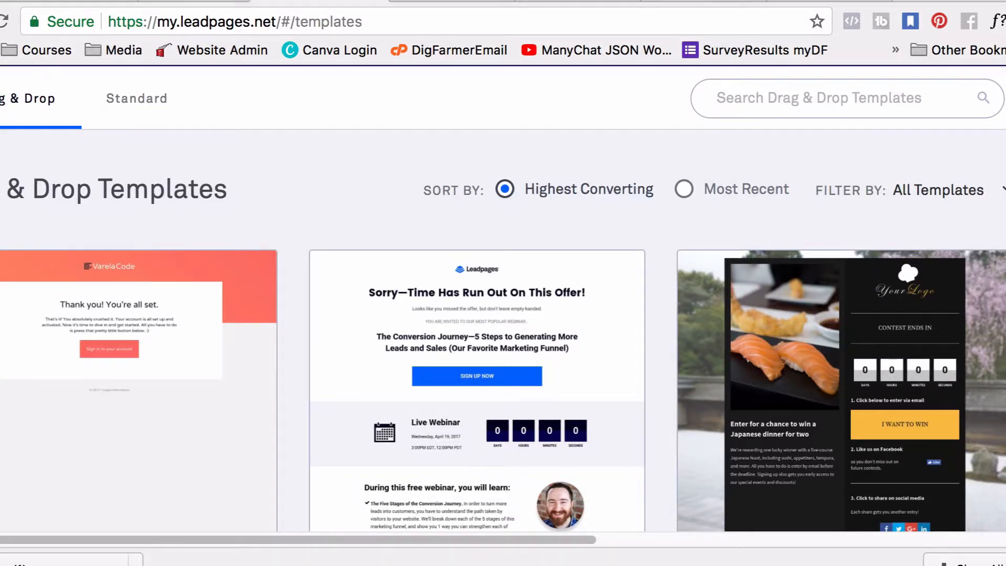
scroll(503, 299, down, 3)
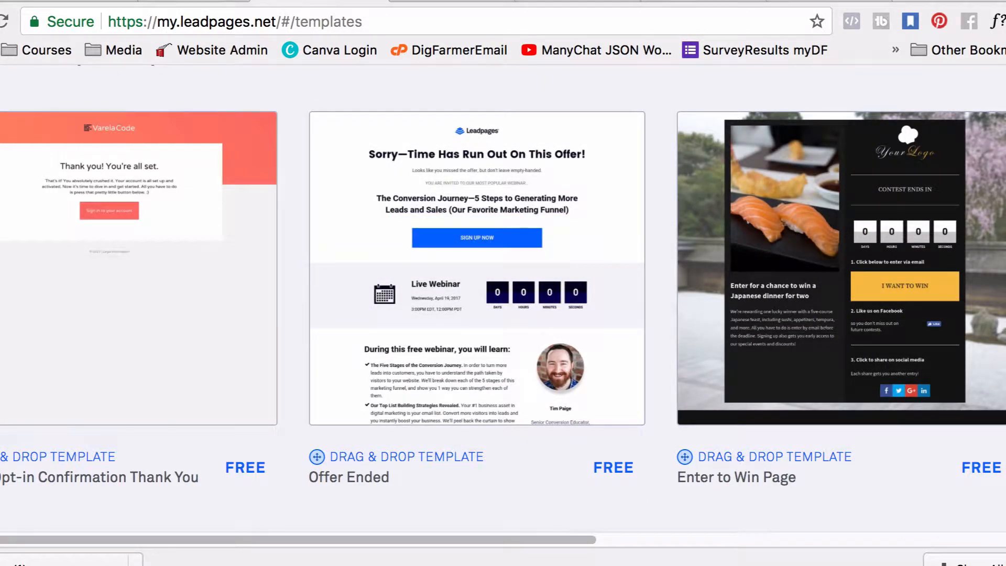
scroll(503, 299, down, 5)
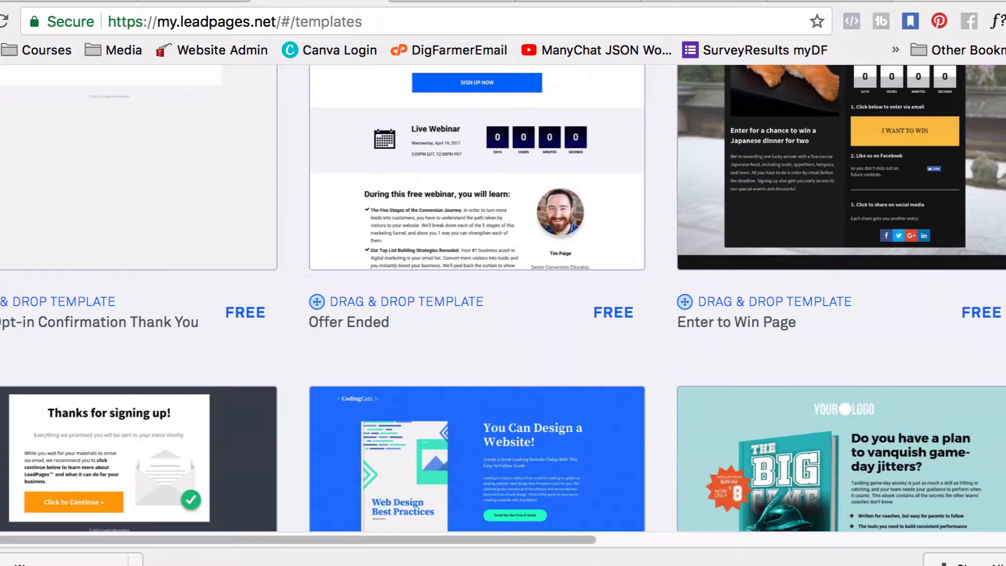
scroll(503, 298, down, 1)
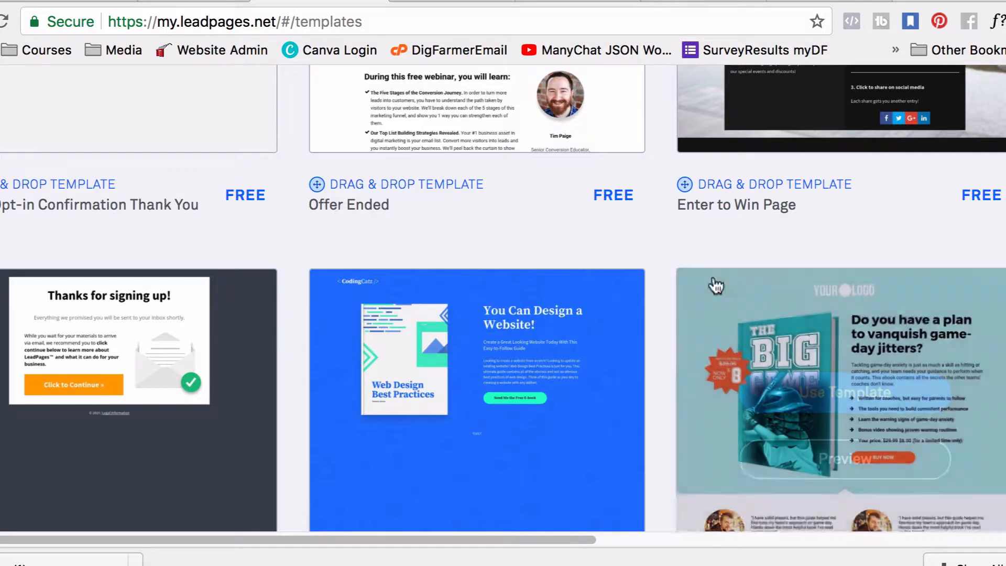
scroll(696, 375, down, 4)
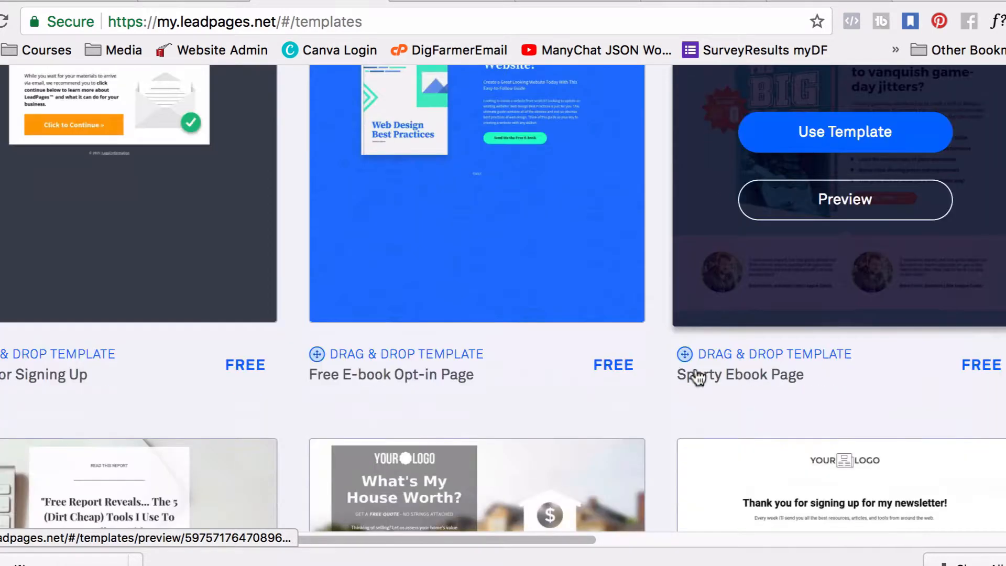
scroll(615, 395, down, 2)
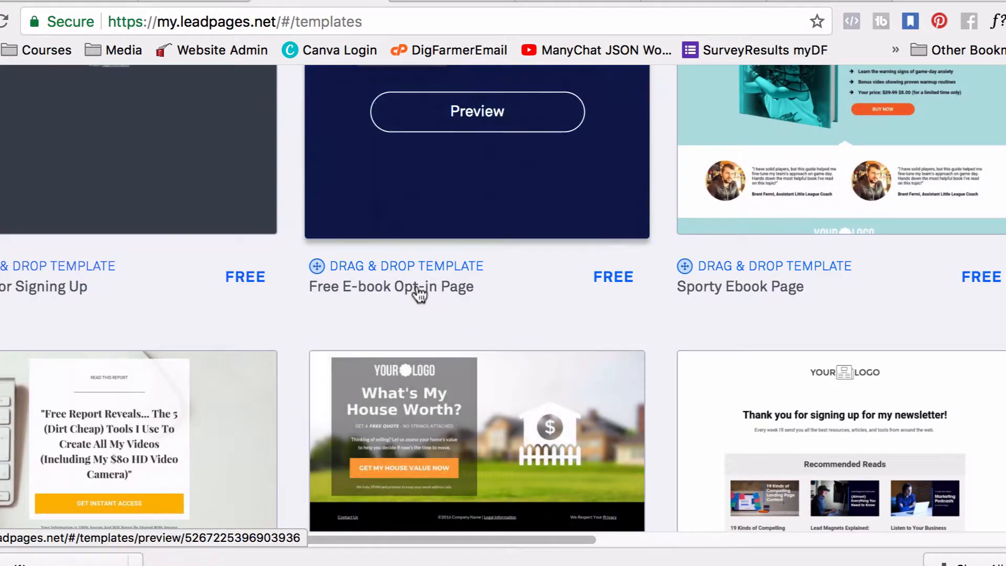
scroll(643, 487, down, 5)
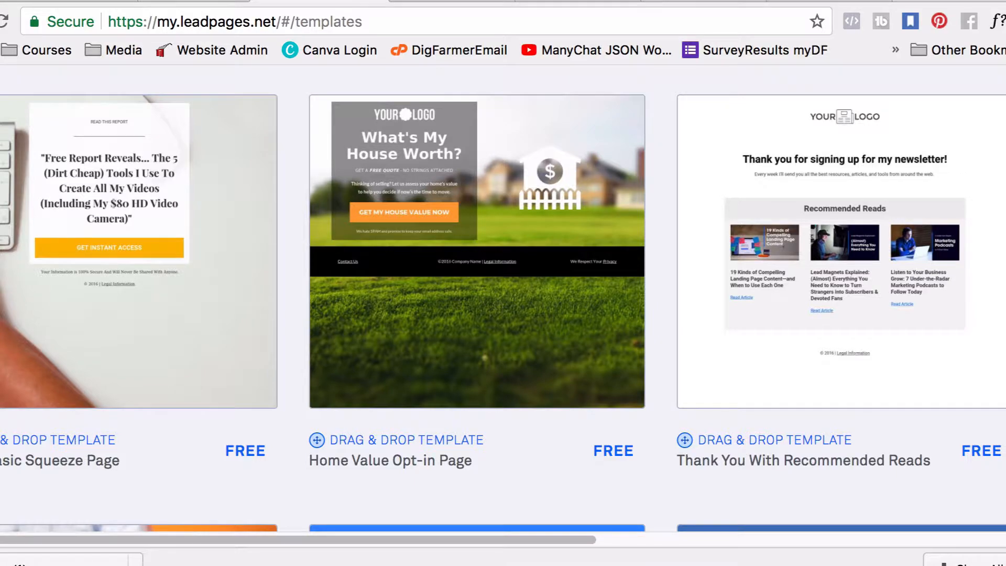
scroll(503, 298, up, 10)
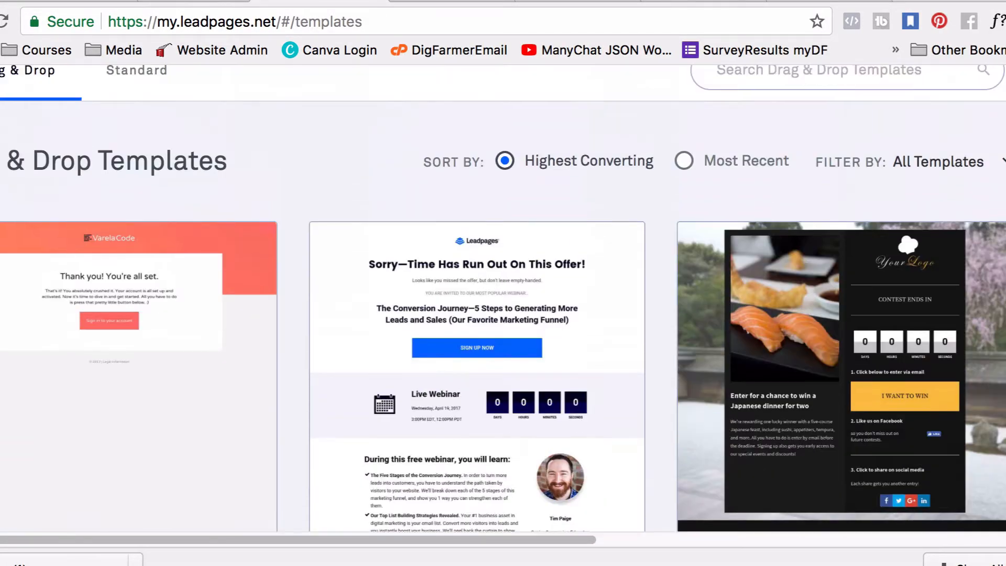
scroll(503, 298, down, 2)
scroll(503, 299, up, 3)
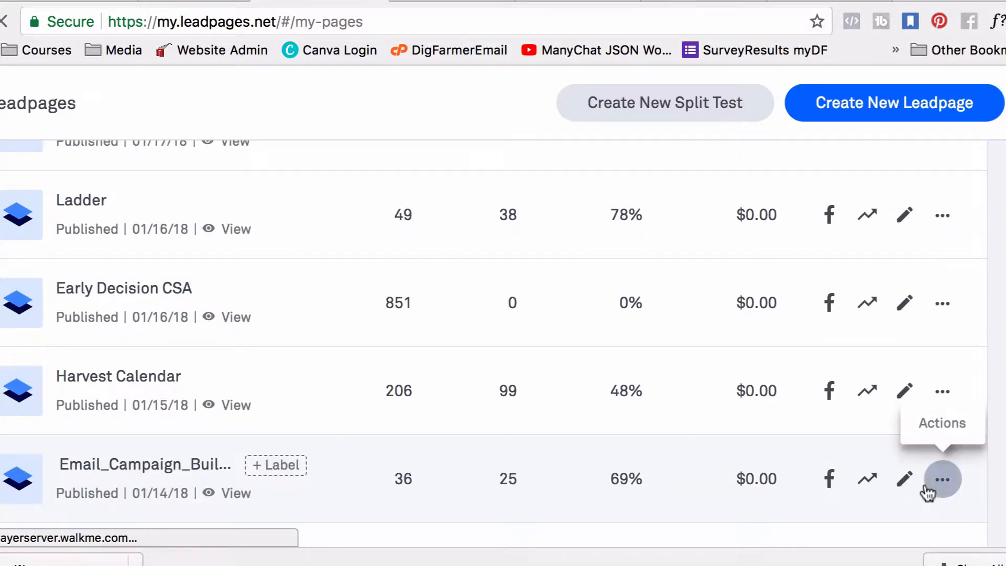
Step: Duplicate the Harvest Calendar page as 'Canning Equipment LM' and open it in the editor
click(947, 401)
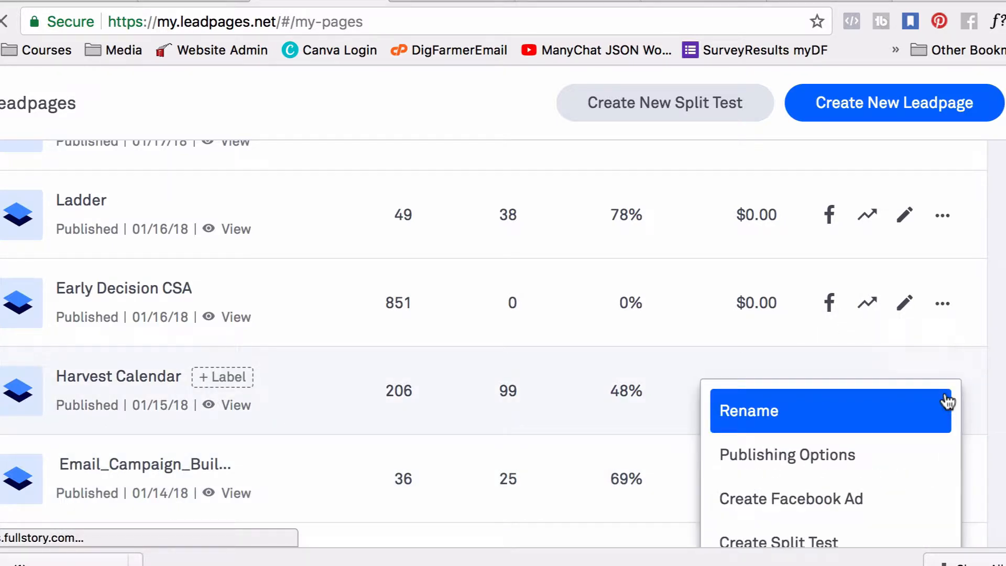
scroll(904, 461, down, 2)
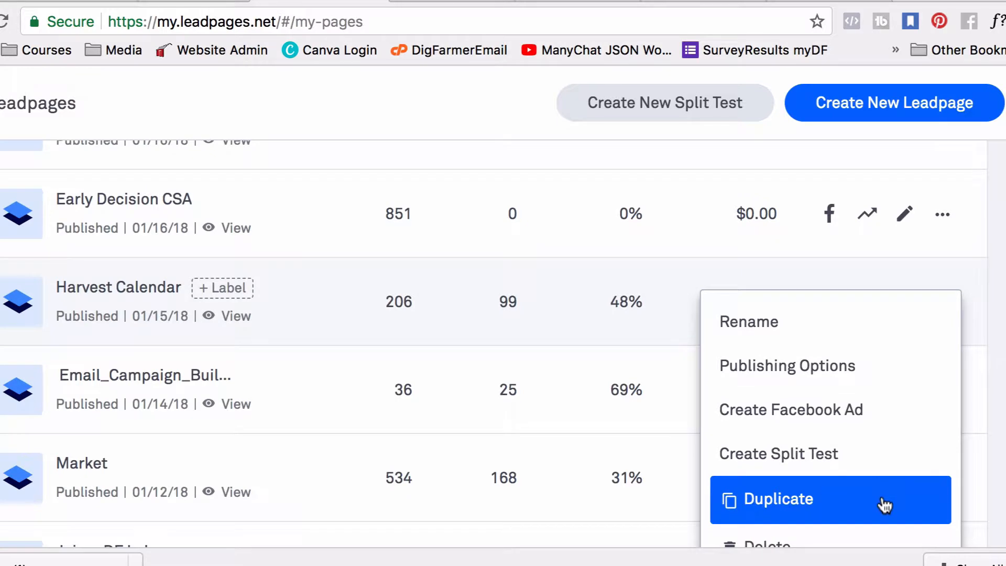
click(887, 495)
drag(303, 296, 83, 293)
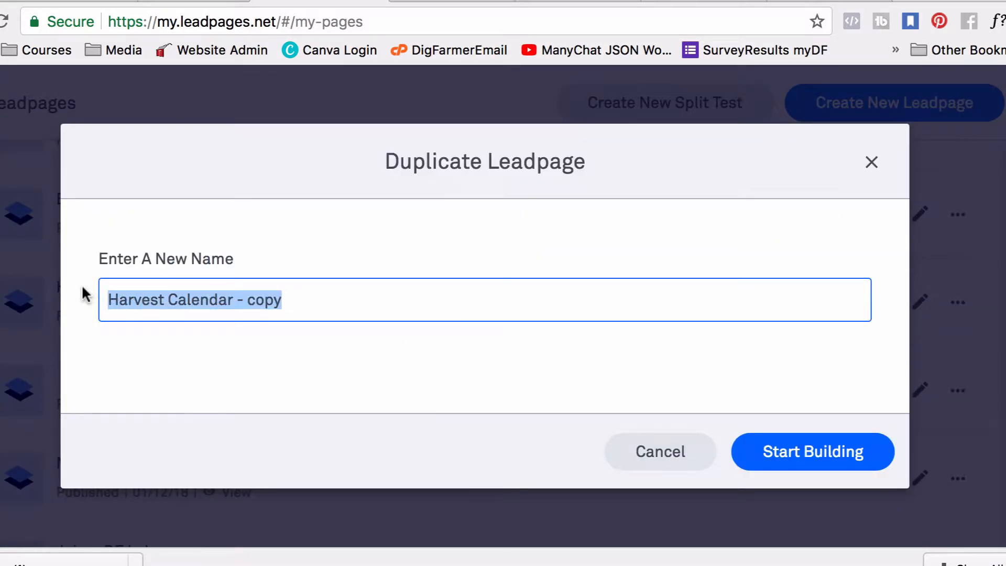
text(Canning Eq)
text(uipment LM)
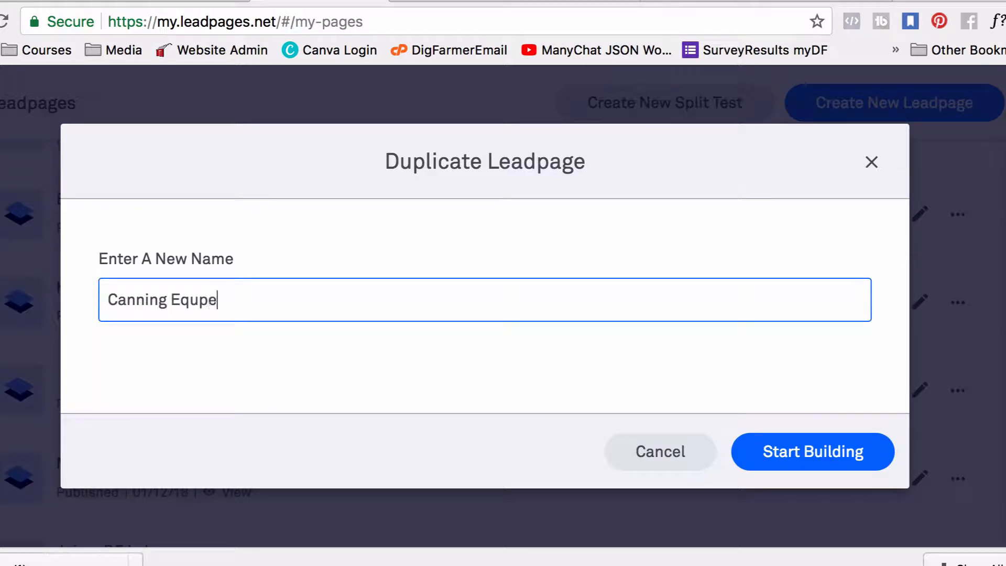
click(831, 446)
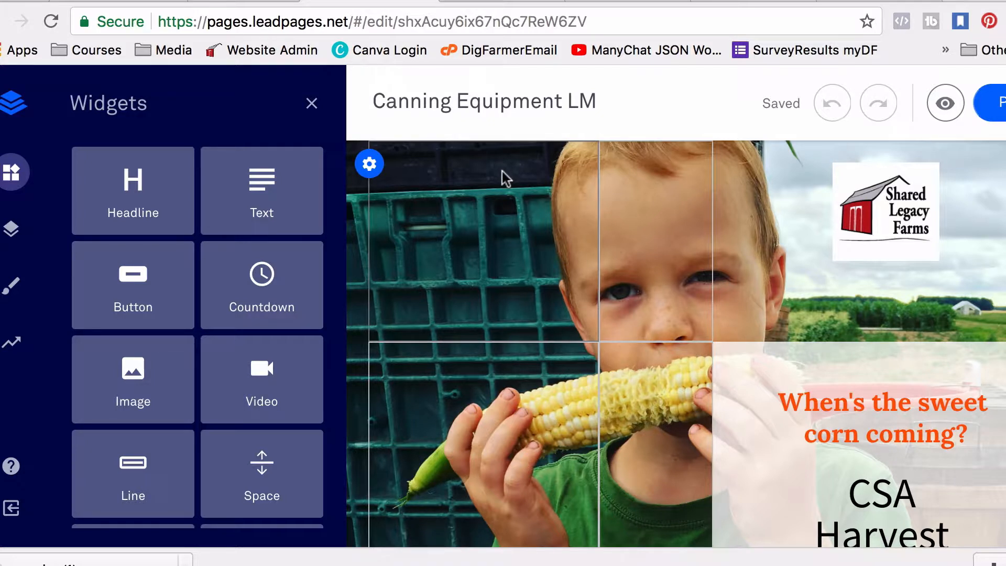
Step: Replace the SEO title with 'Canning Equipment Checklist' and add a beginning-canners description
click(16, 344)
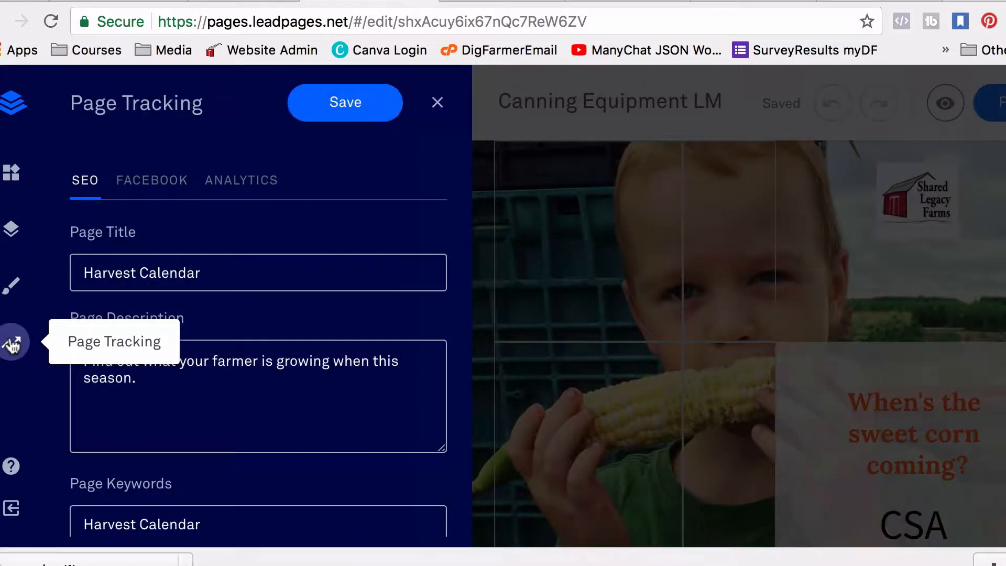
click(213, 269)
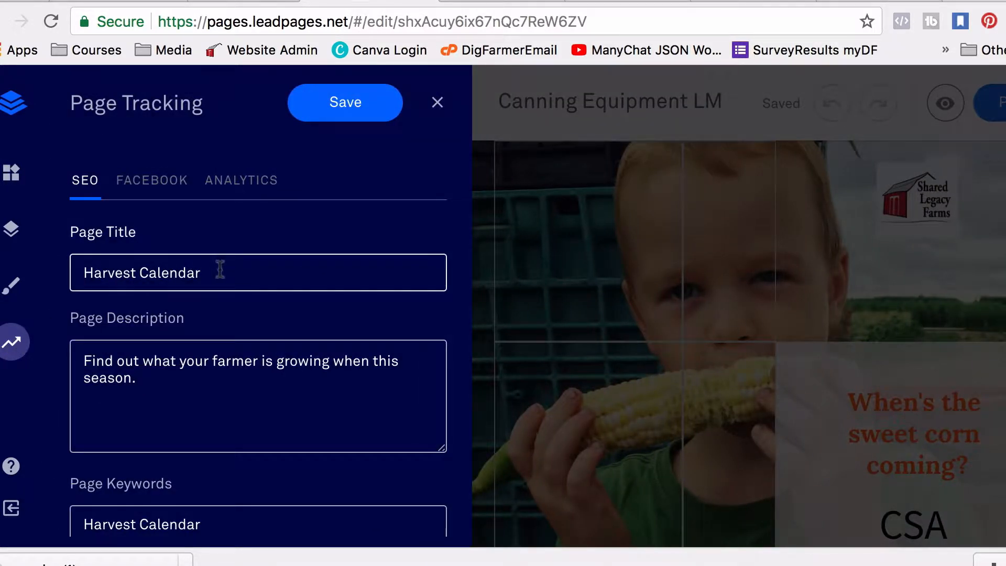
drag(217, 269, 53, 268)
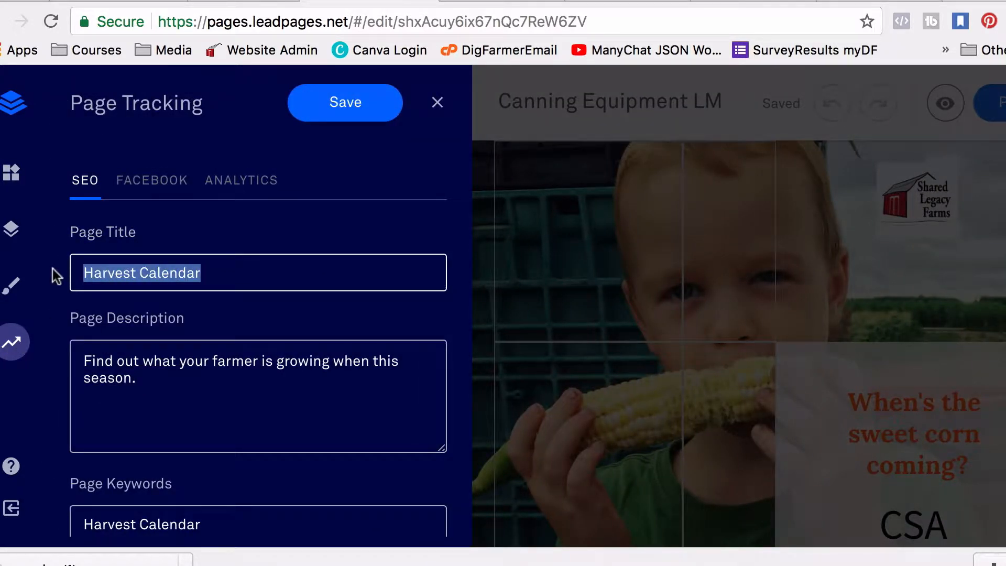
text(Cann)
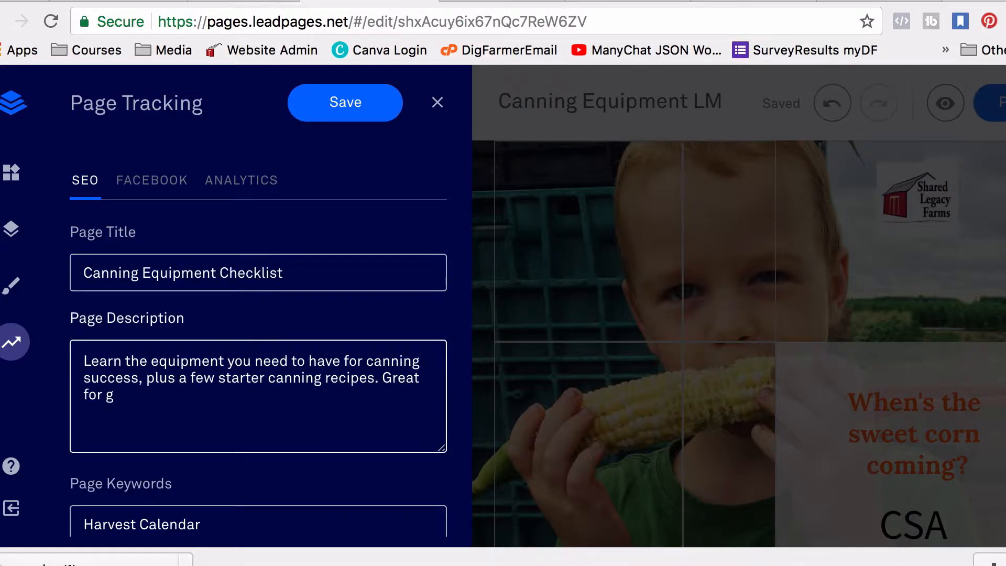
key(BackSpace)
text(beginning canners.)
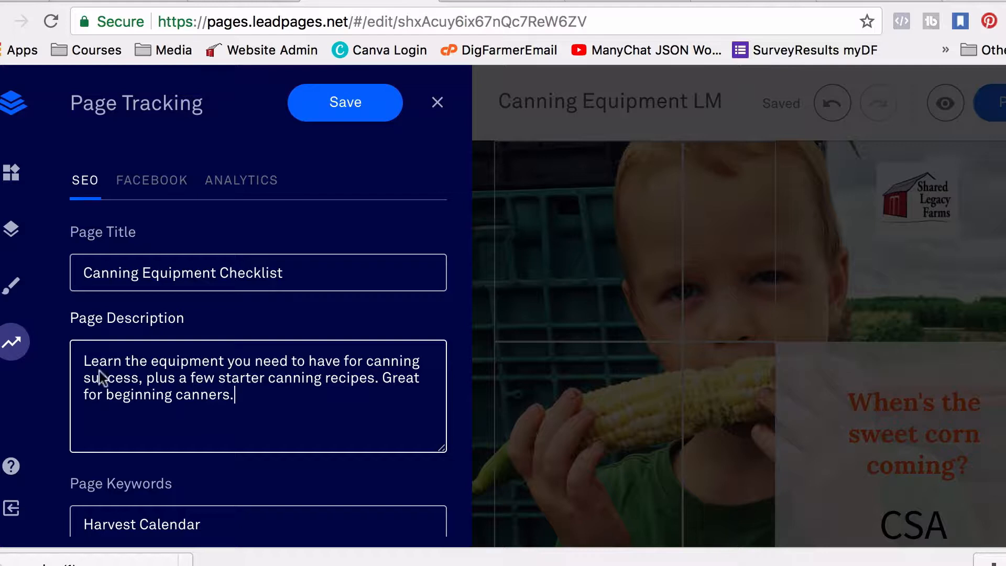
Step: Set the SEO keyword to 'canning' and save the page tracking settings
scroll(240, 350, down, 1)
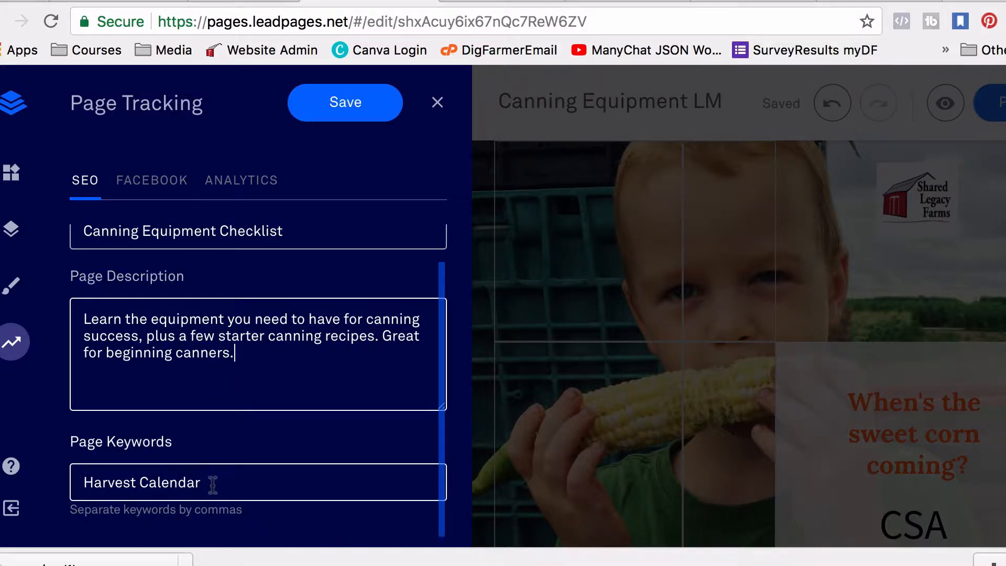
drag(211, 480, 59, 476)
text(canning)
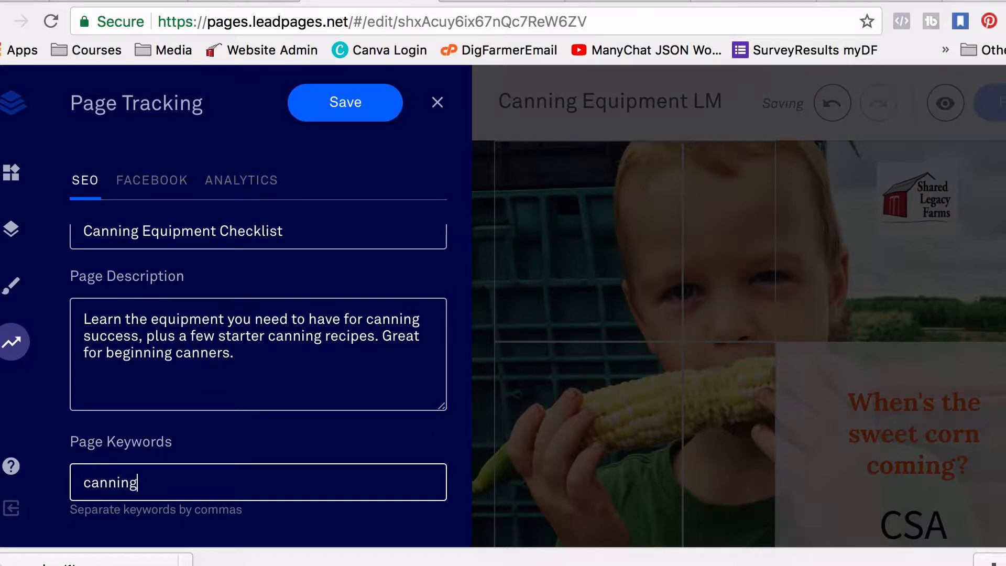
click(351, 104)
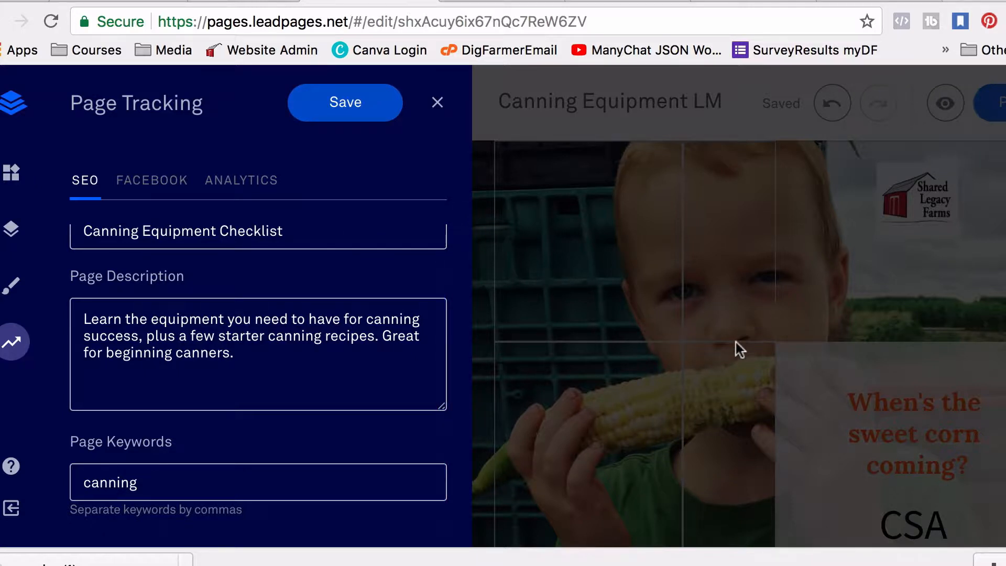
click(340, 111)
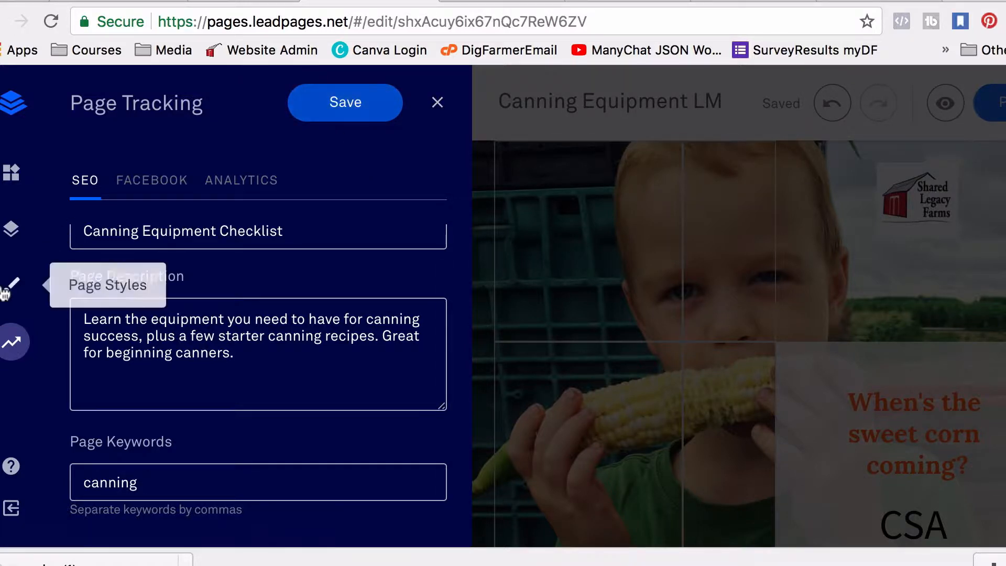
click(11, 229)
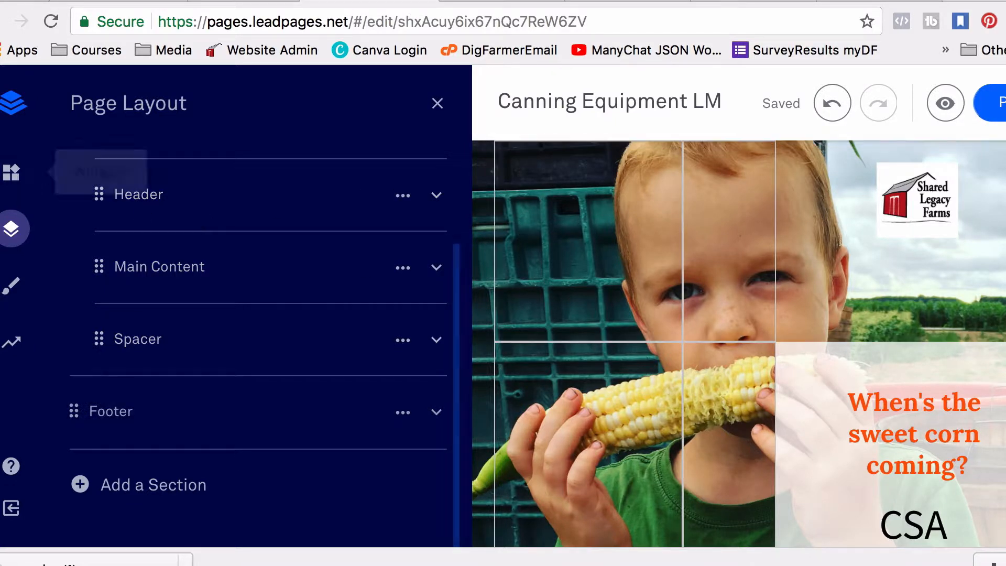
click(12, 172)
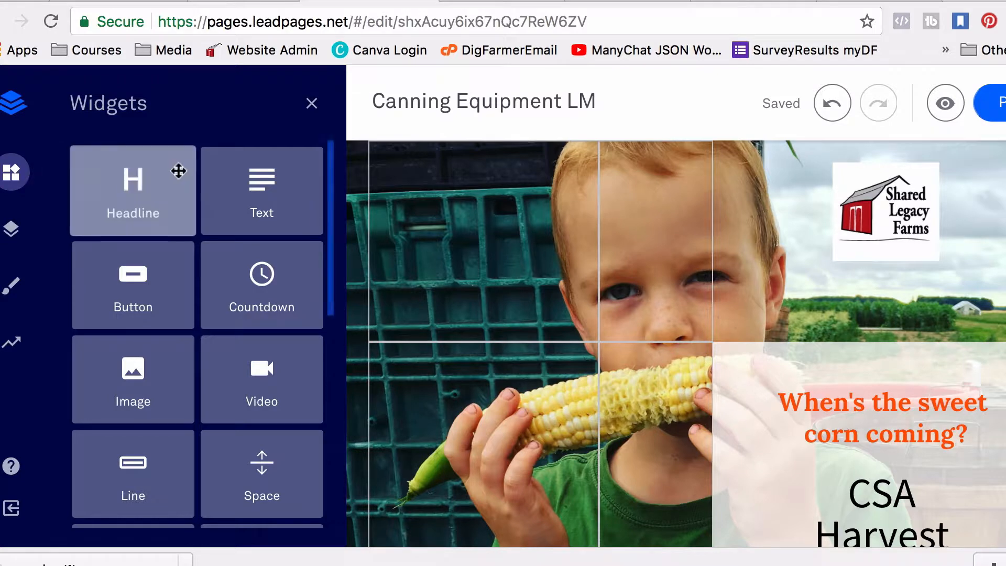
scroll(277, 283, down, 1)
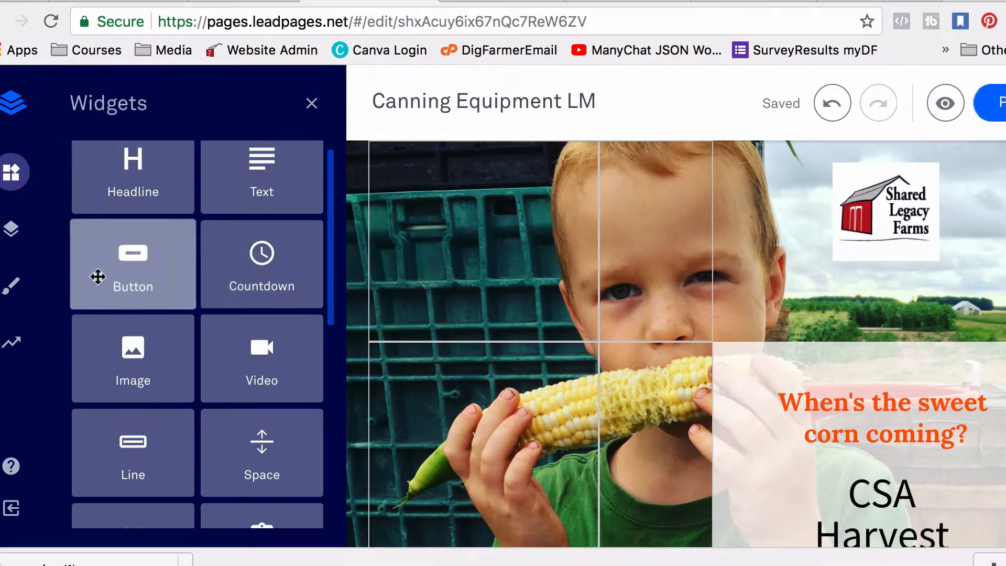
scroll(620, 353, down, 6)
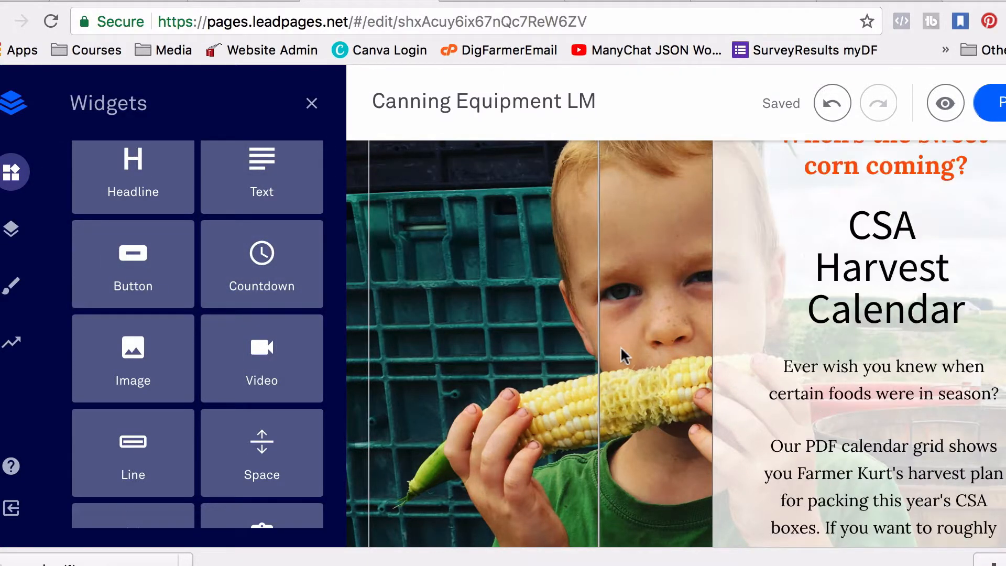
drag(137, 249, 818, 474)
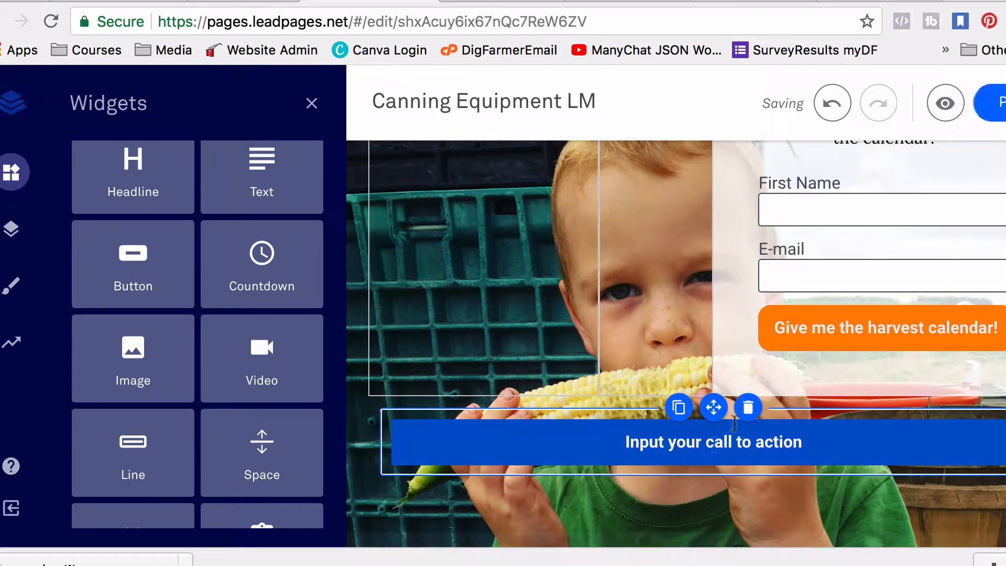
click(748, 407)
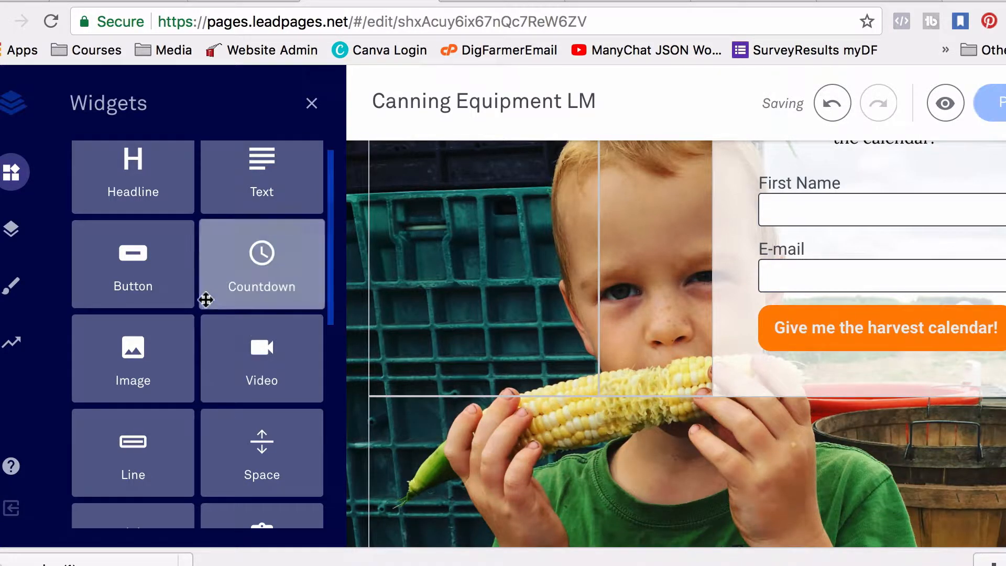
drag(121, 370, 735, 507)
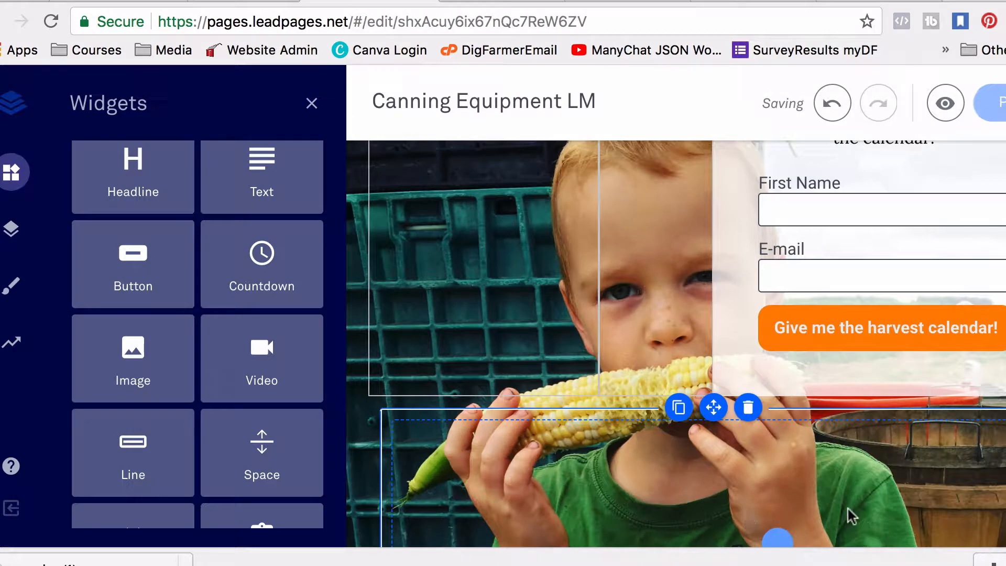
scroll(847, 508, down, 4)
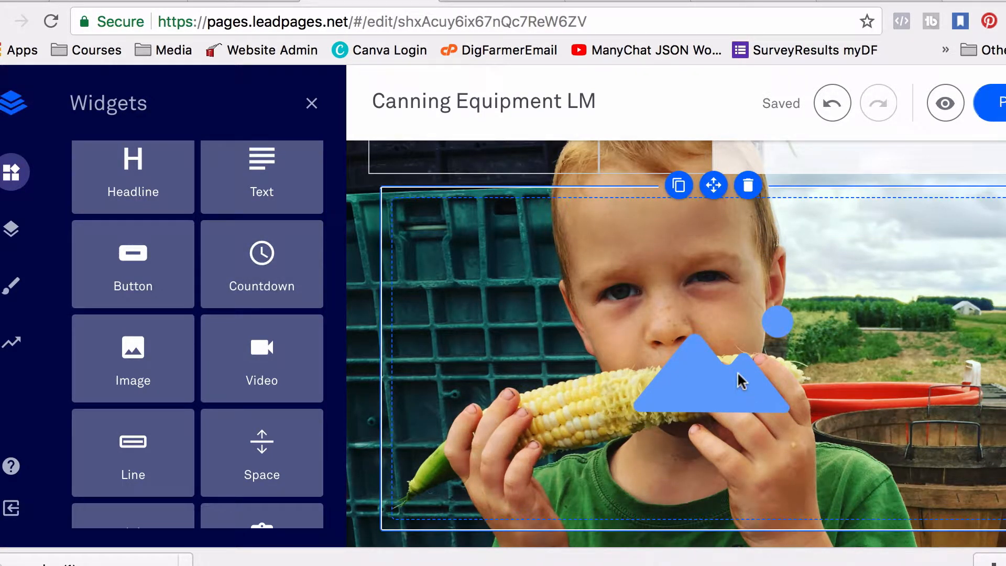
click(747, 186)
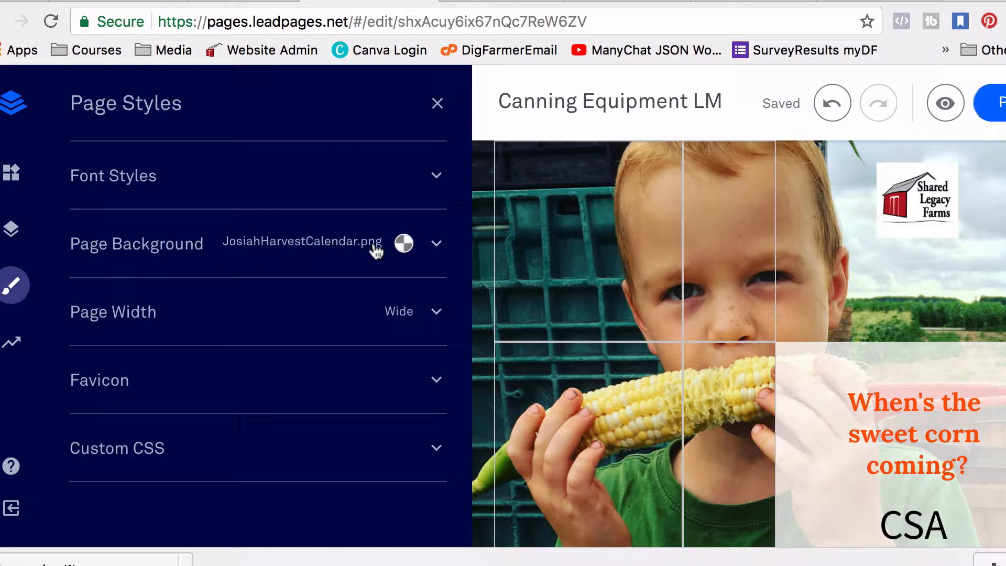
Step: Expand Page Background and choose to replace the JosiahHarvestCalendar.png background image
click(399, 246)
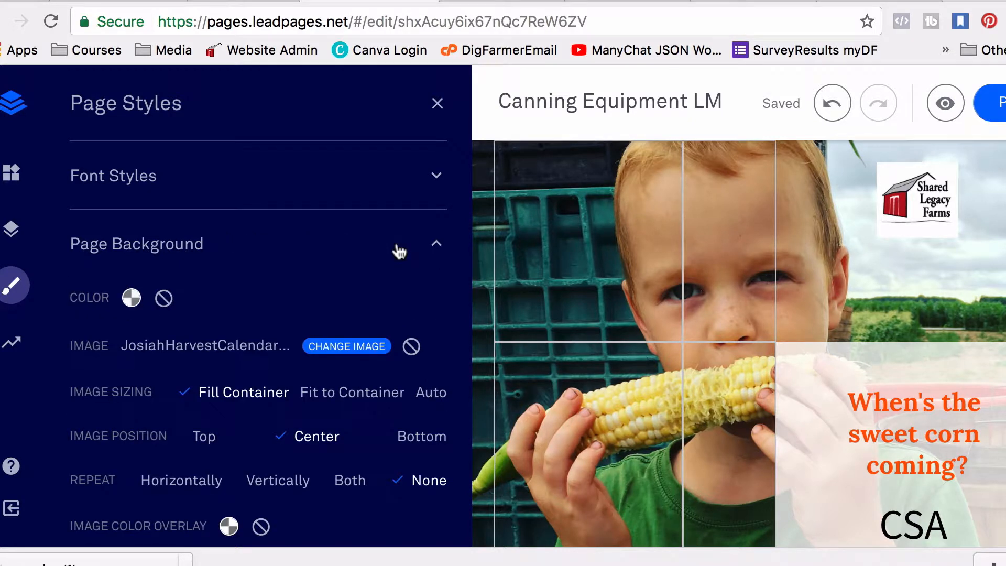
click(349, 347)
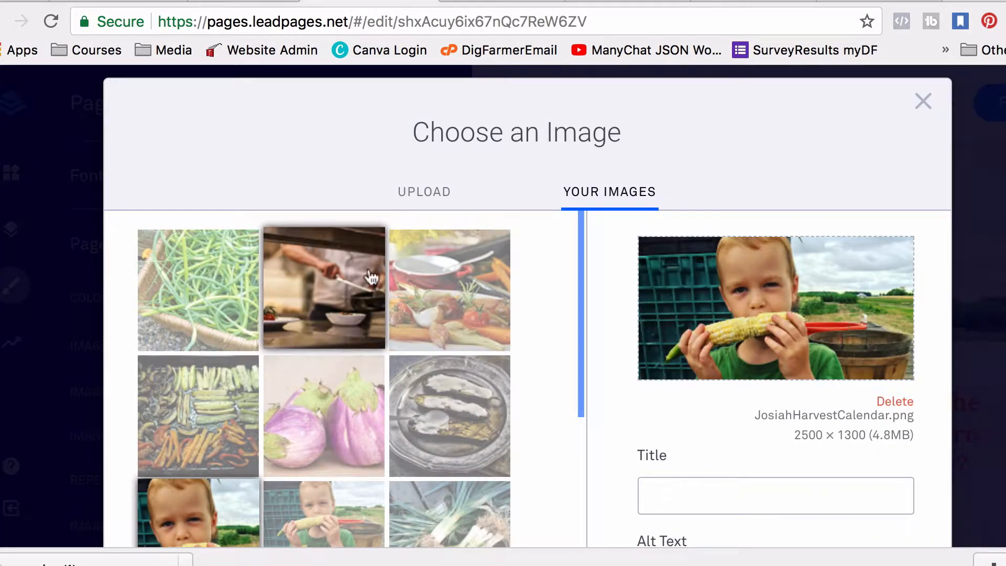
Step: Upload conservation-1728212_1920.jpg, title it 'canners', and insert it as the page background
click(423, 204)
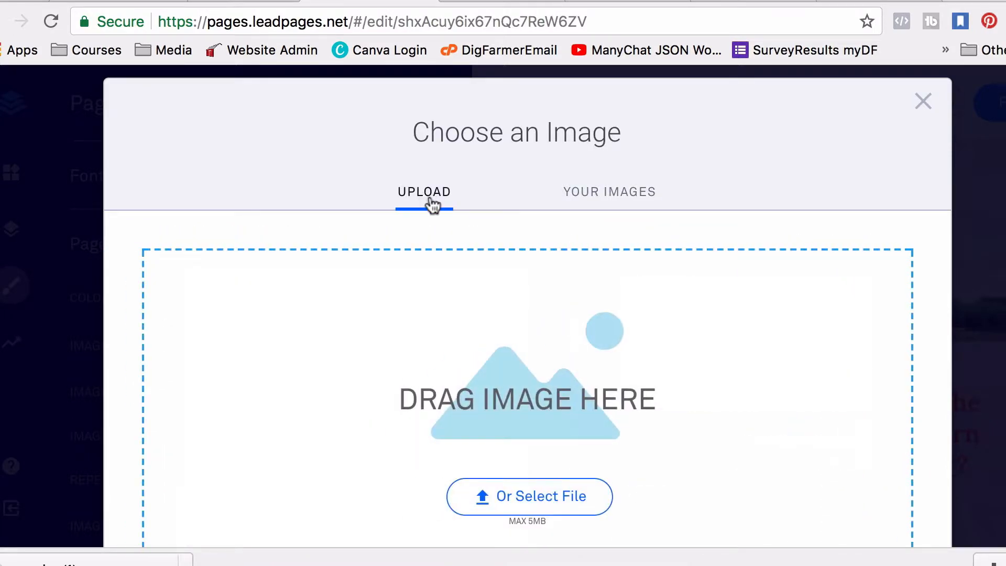
click(536, 489)
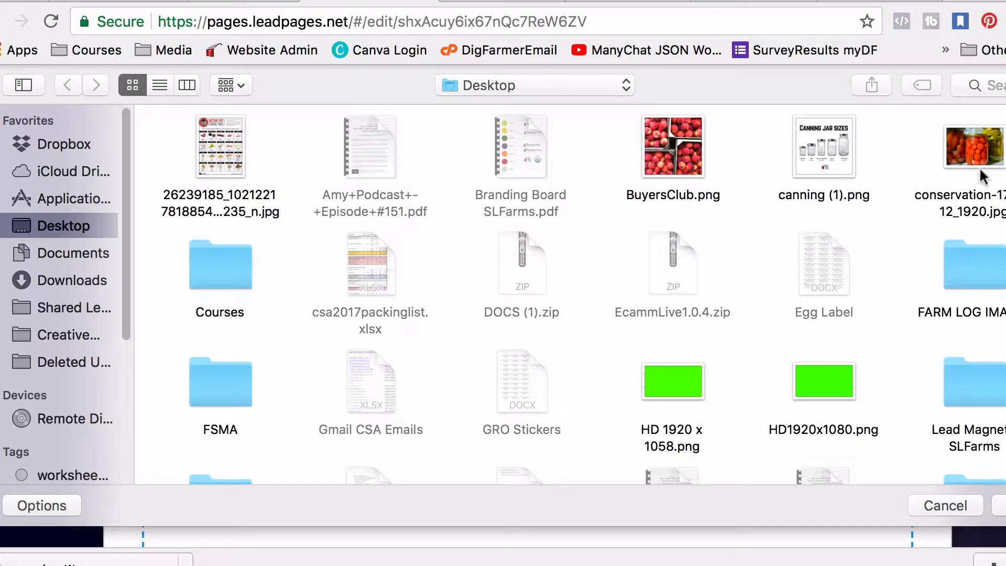
click(985, 151)
double_click(984, 152)
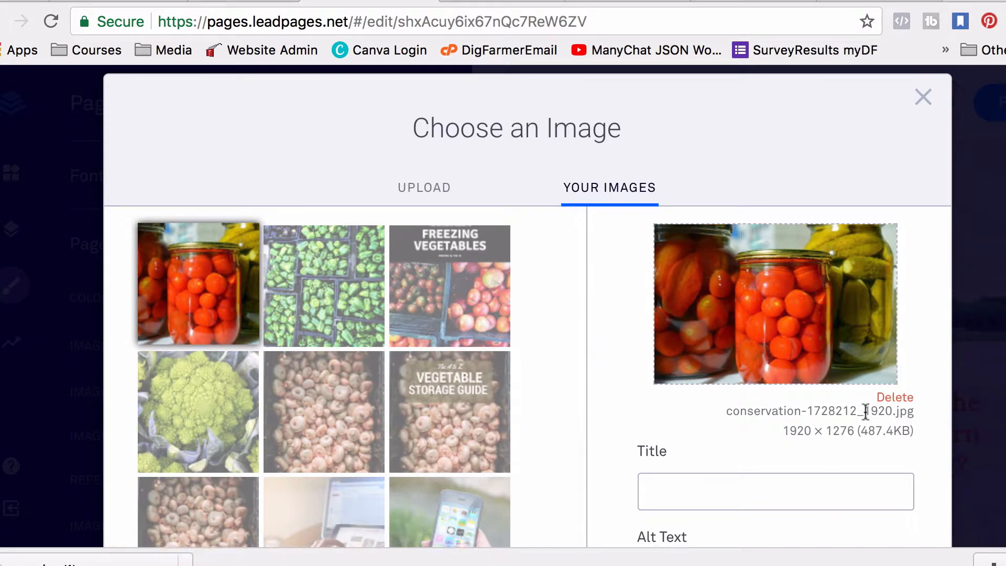
scroll(838, 392, down, 3)
click(806, 325)
text(canners)
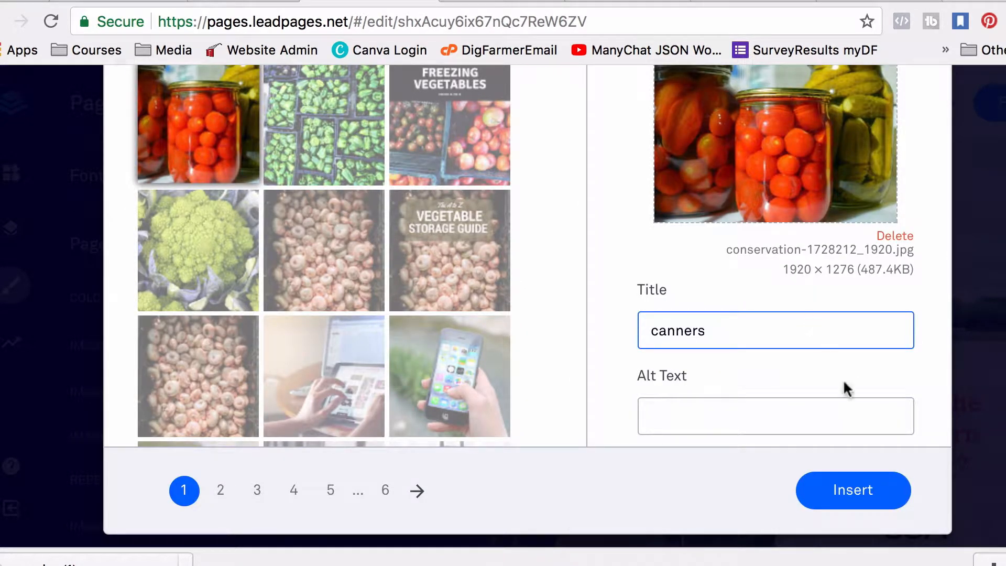
click(853, 489)
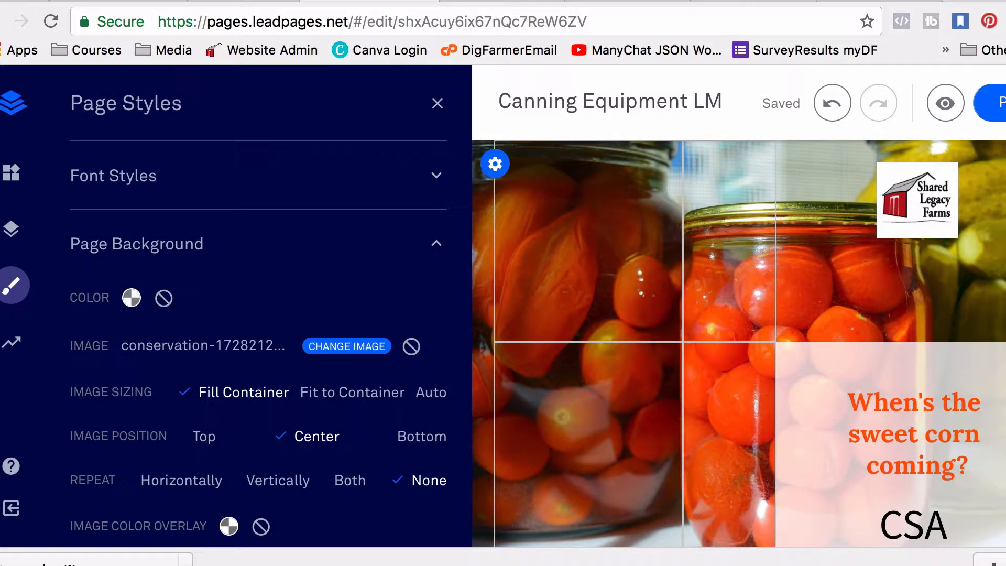
scroll(697, 398, down, 1)
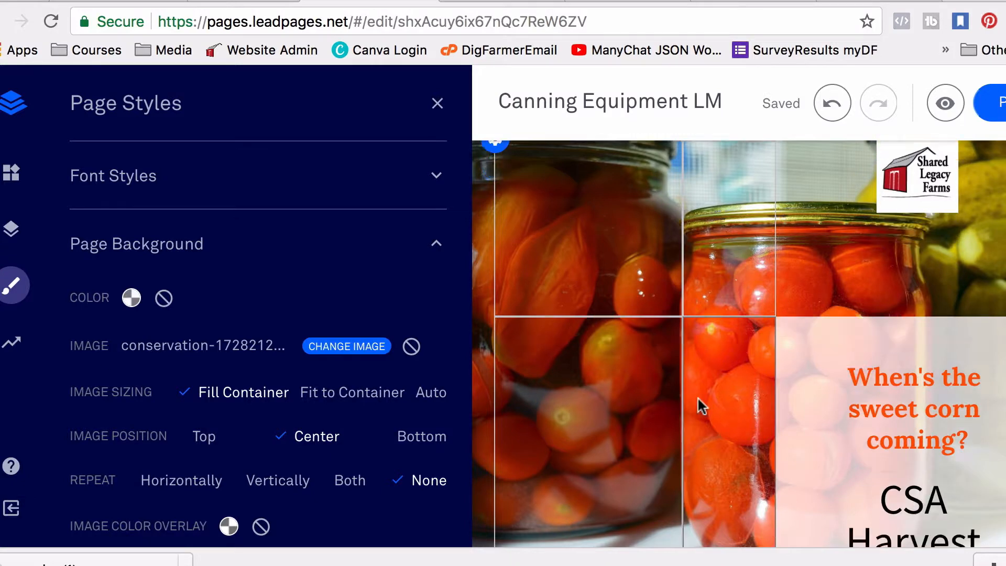
scroll(696, 395, down, 4)
scroll(939, 301, down, 6)
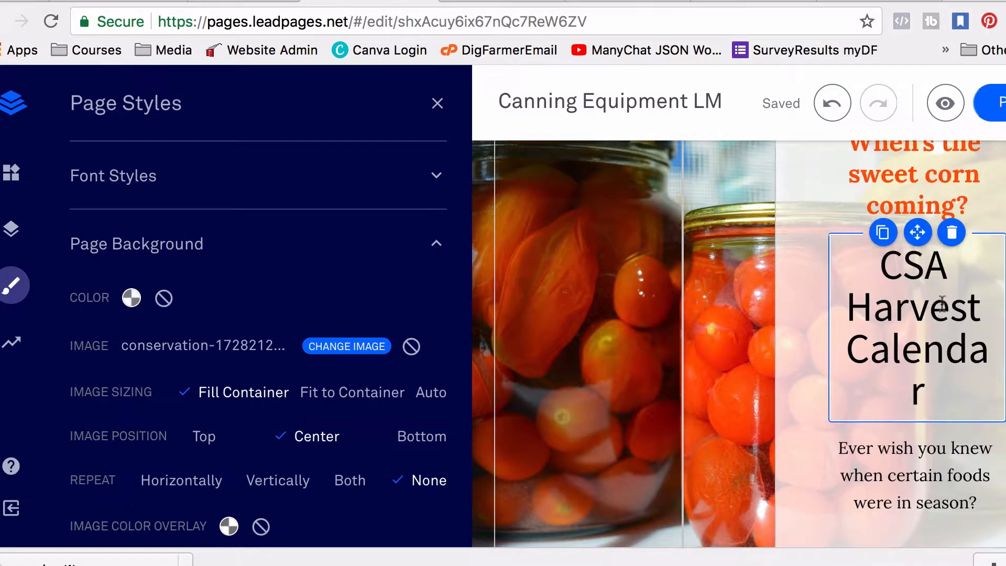
scroll(963, 272, up, 1)
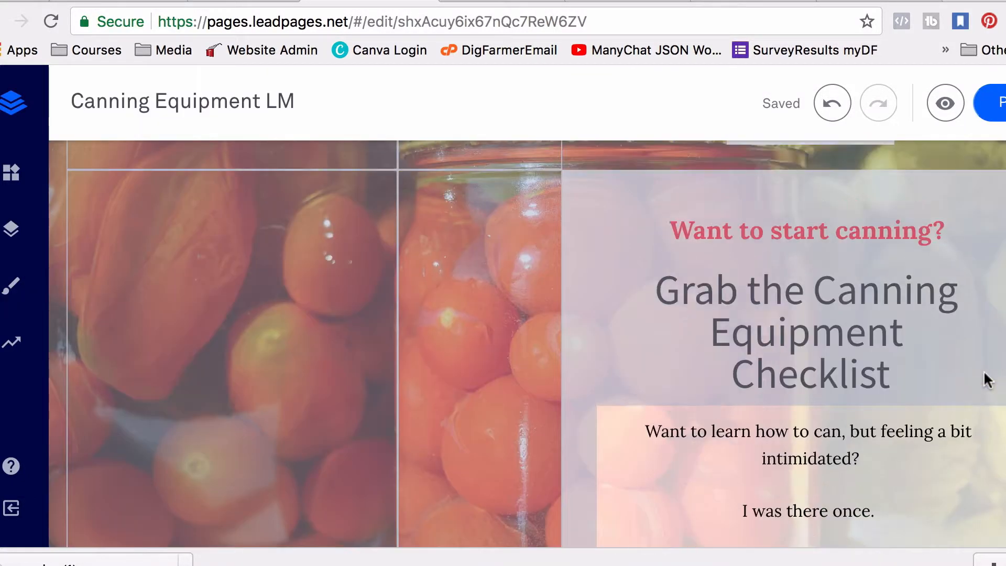
scroll(984, 380, up, 6)
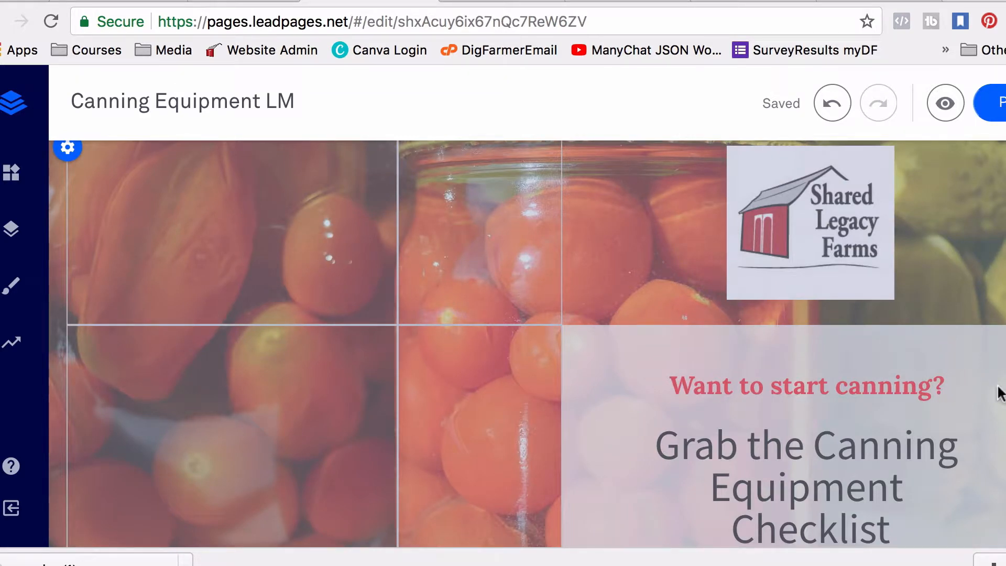
scroll(812, 331, down, 3)
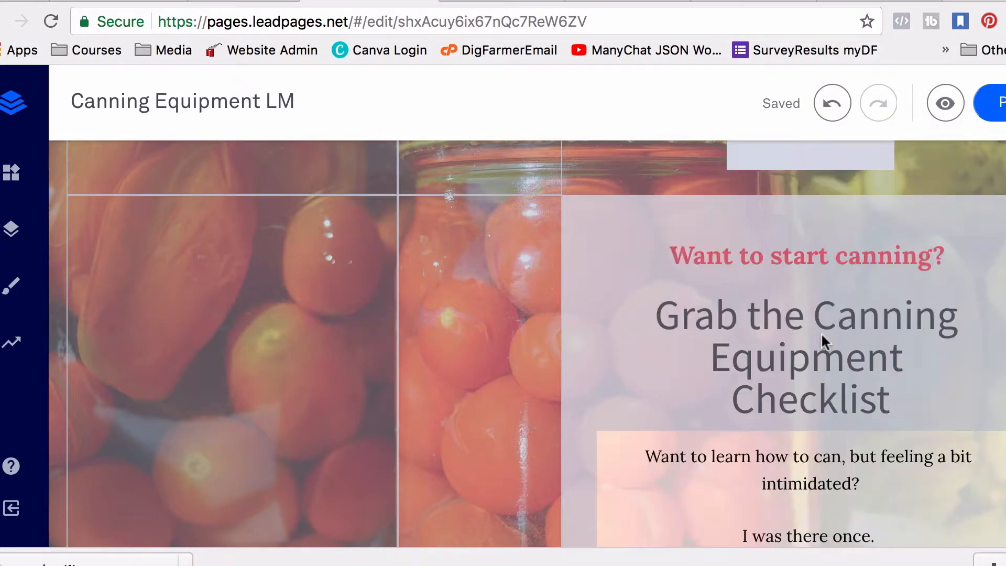
scroll(966, 326, down, 1)
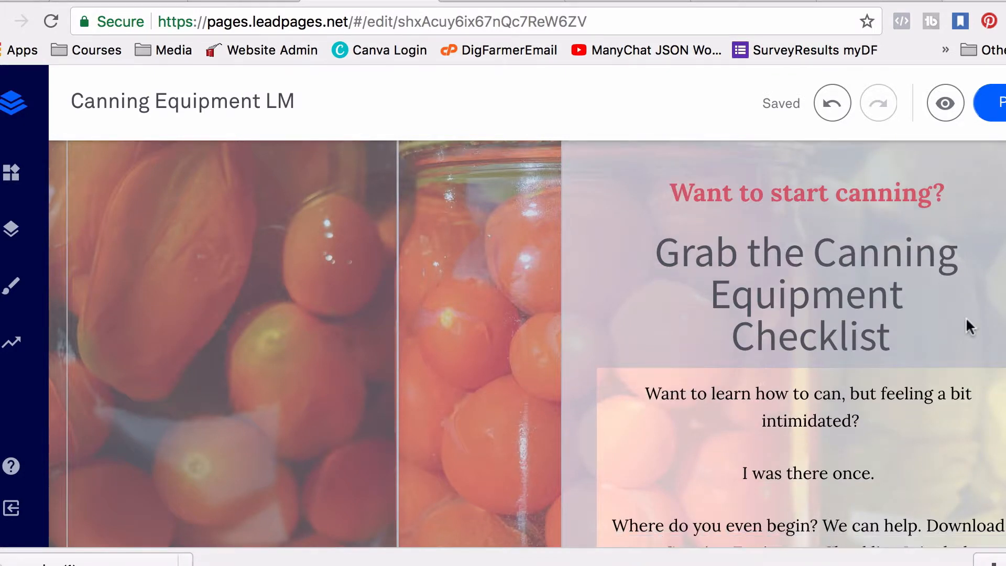
scroll(919, 336, down, 2)
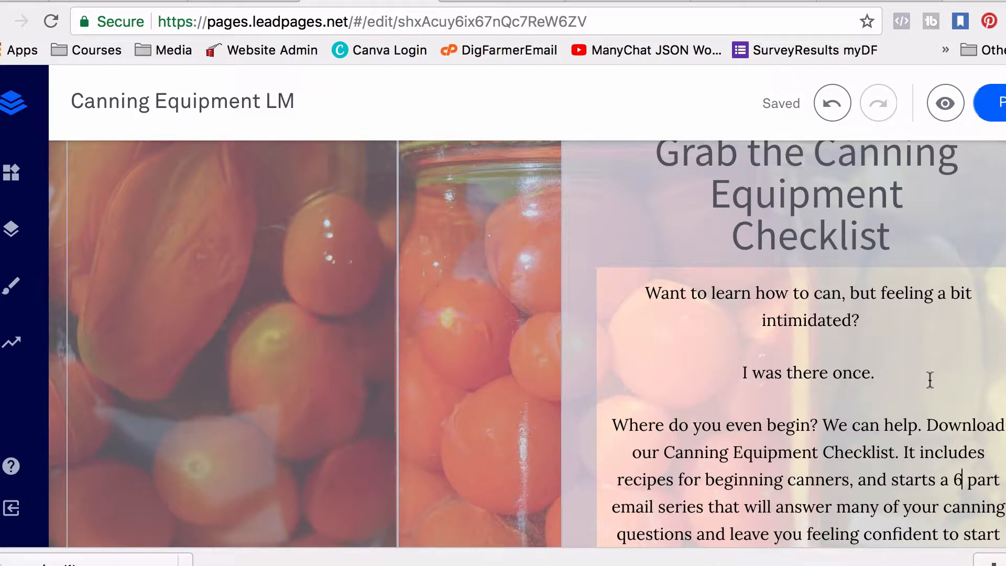
scroll(919, 380, down, 1)
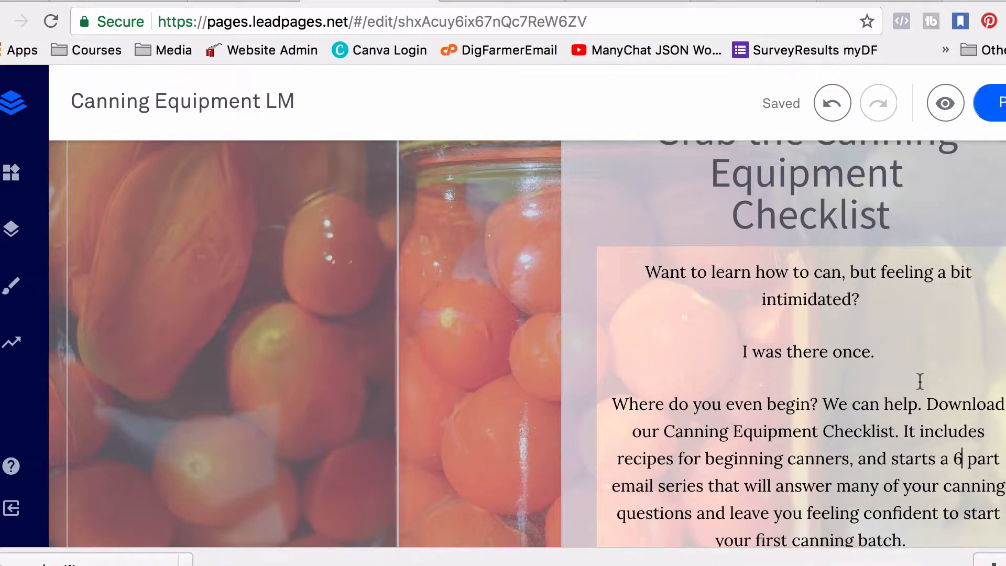
scroll(920, 381, down, 4)
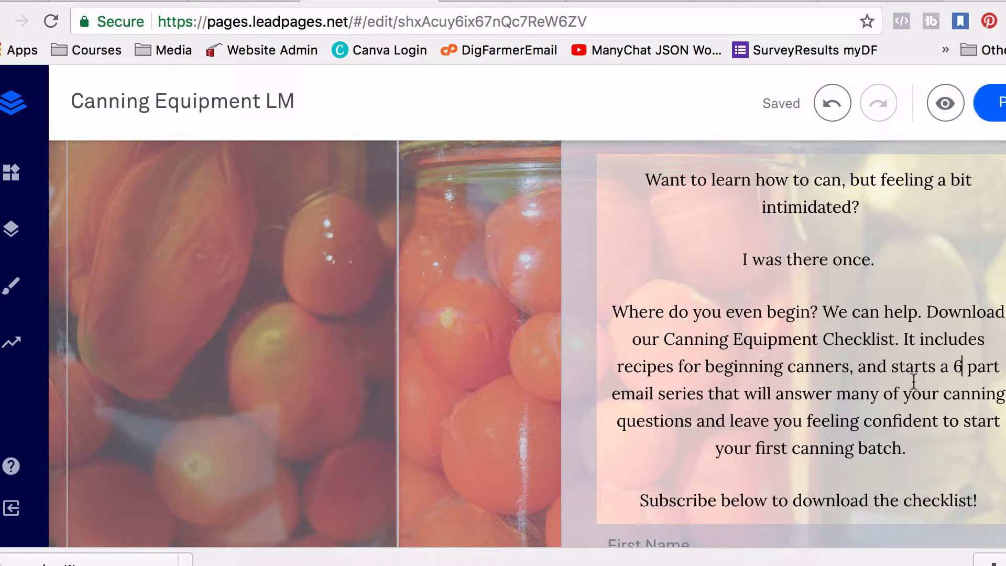
scroll(913, 381, up, 5)
triple_click(851, 326)
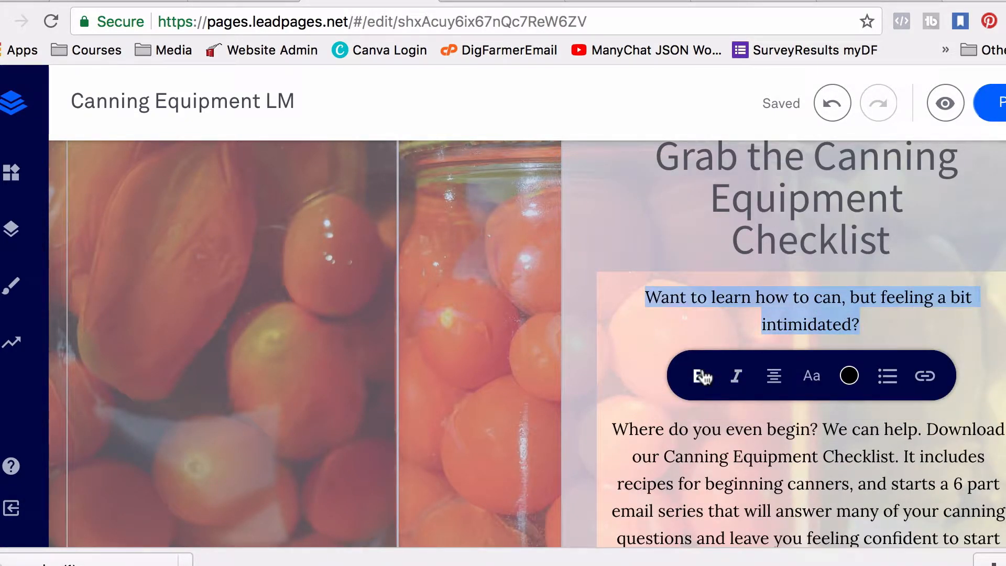
Step: Bold the opening question, keeping it centred and black after trying orange #ff5500
click(700, 376)
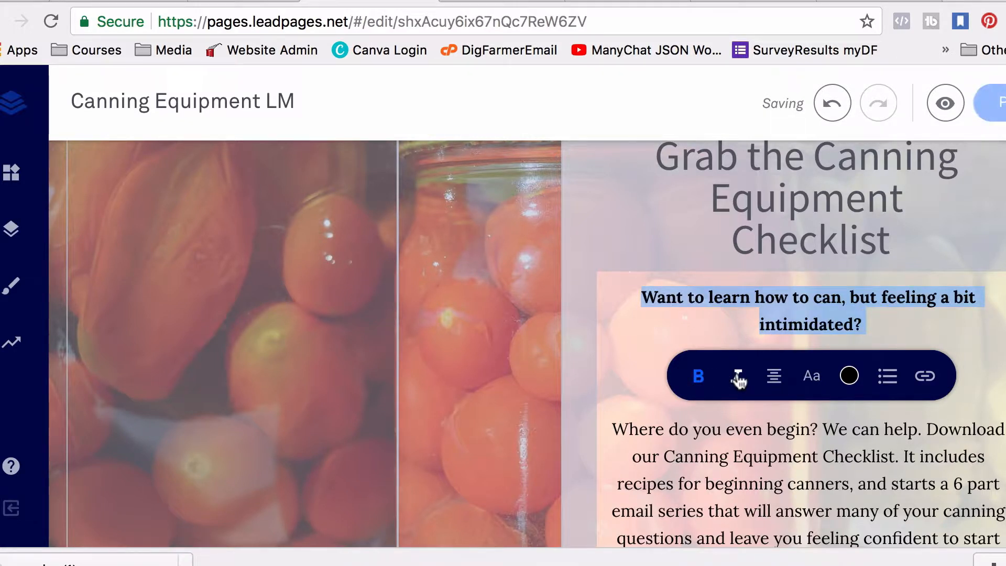
click(777, 382)
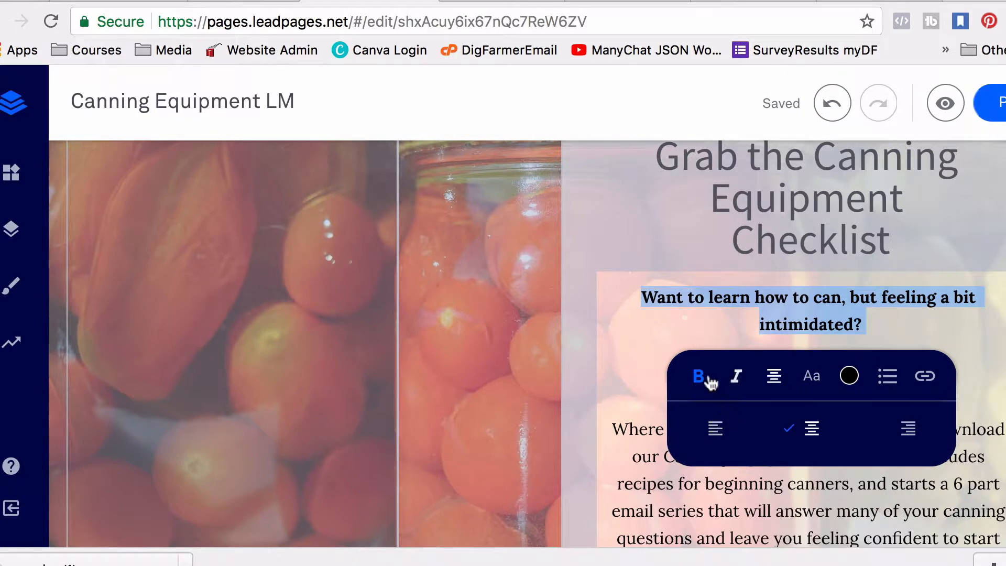
click(847, 376)
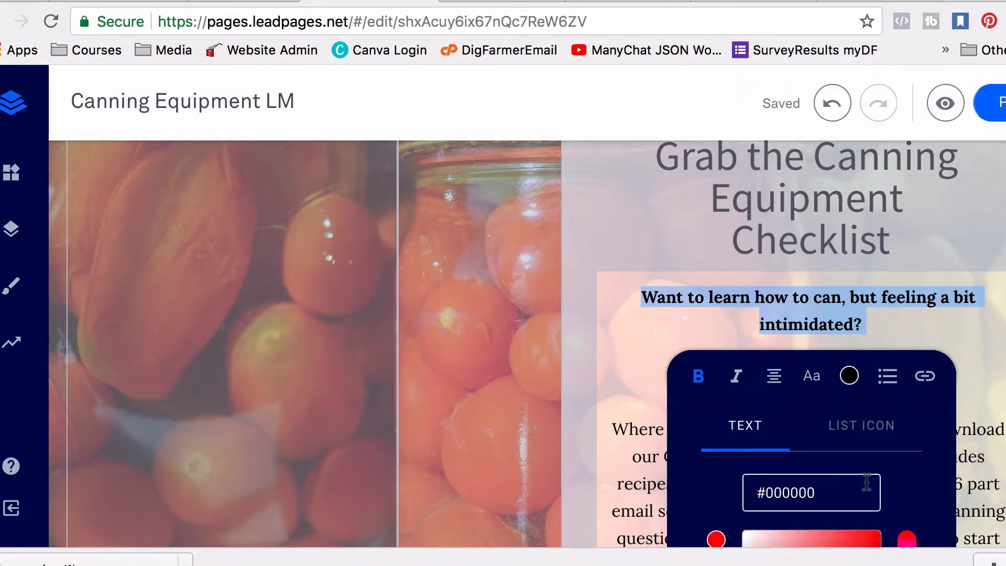
scroll(866, 482, down, 3)
click(716, 503)
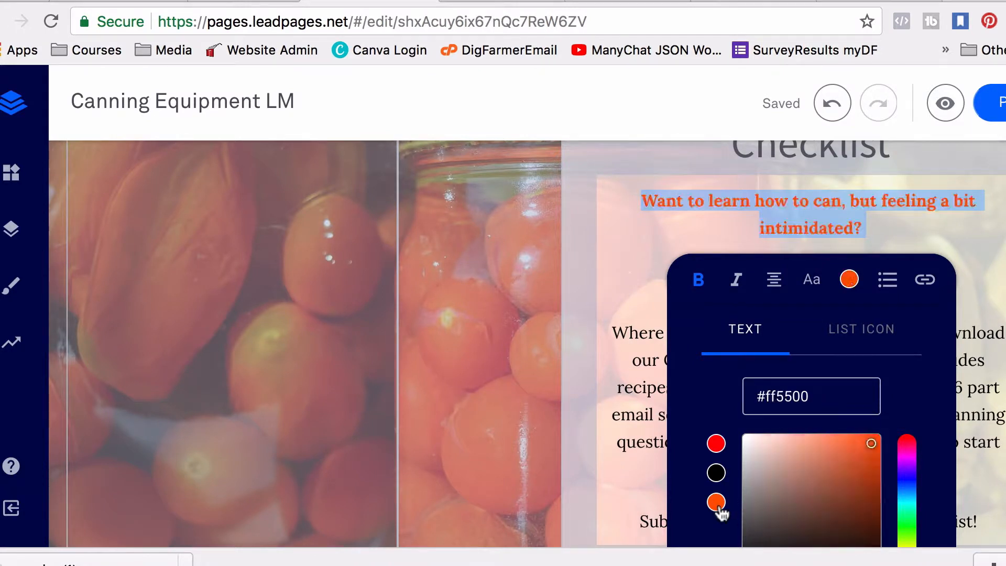
click(716, 473)
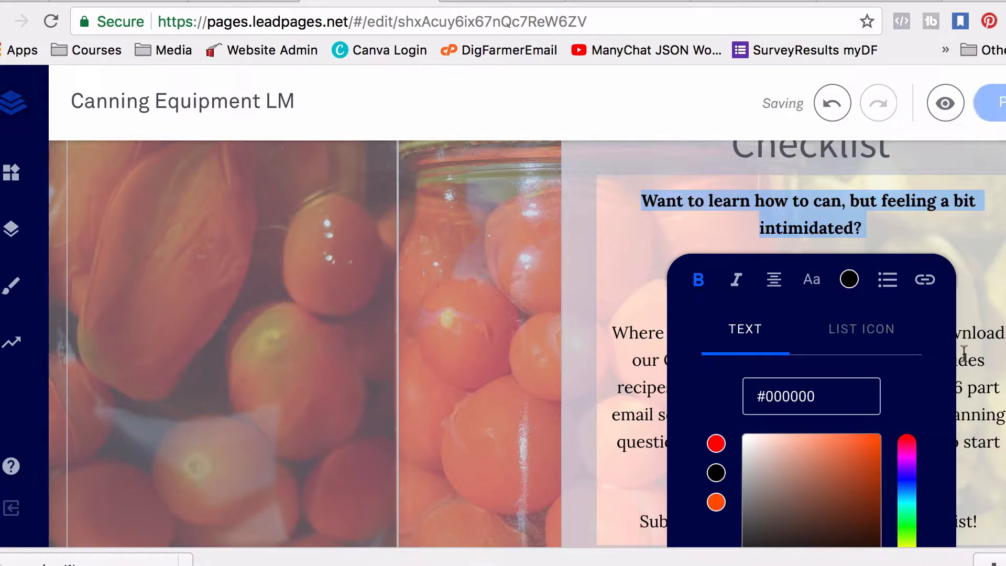
click(980, 349)
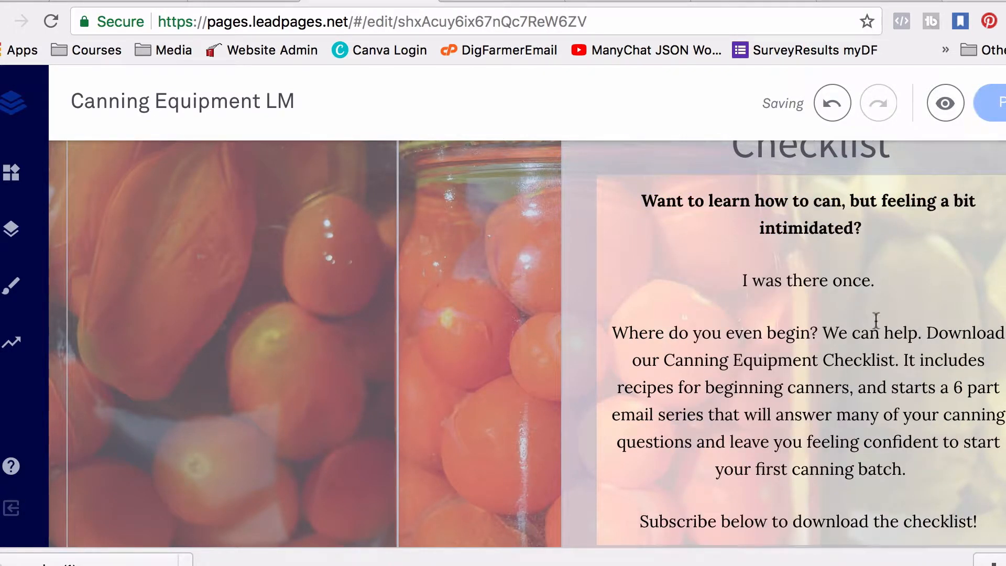
scroll(872, 333, down, 3)
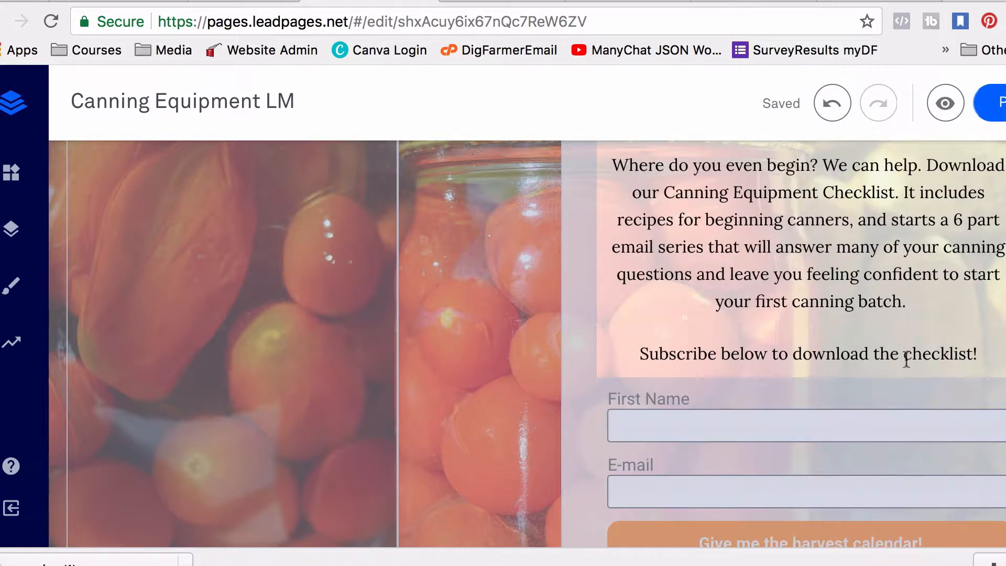
scroll(928, 374, up, 6)
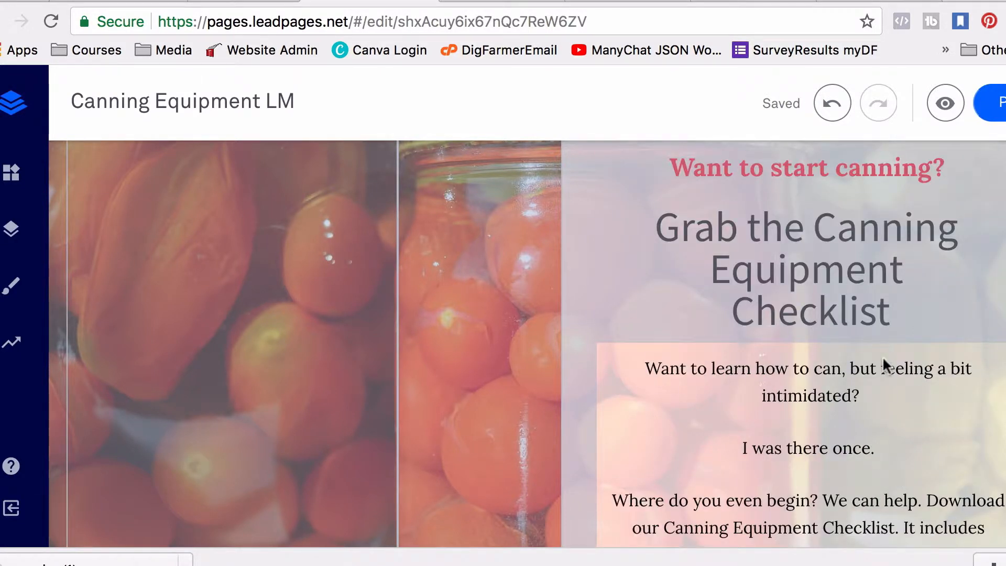
scroll(885, 366, down, 6)
scroll(889, 366, down, 1)
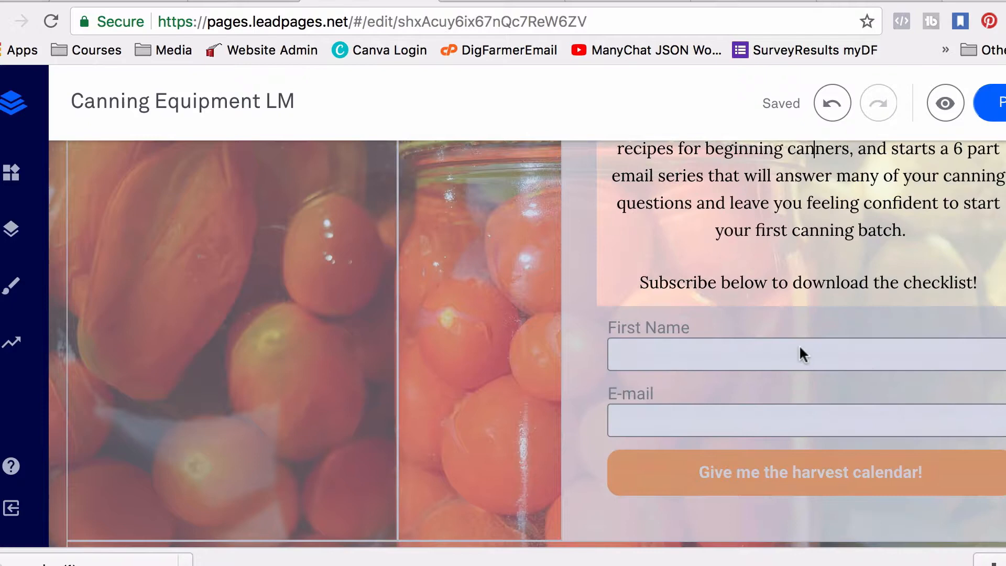
Step: Change the signup button label to 'Give me the Canning Checklist!'
click(740, 347)
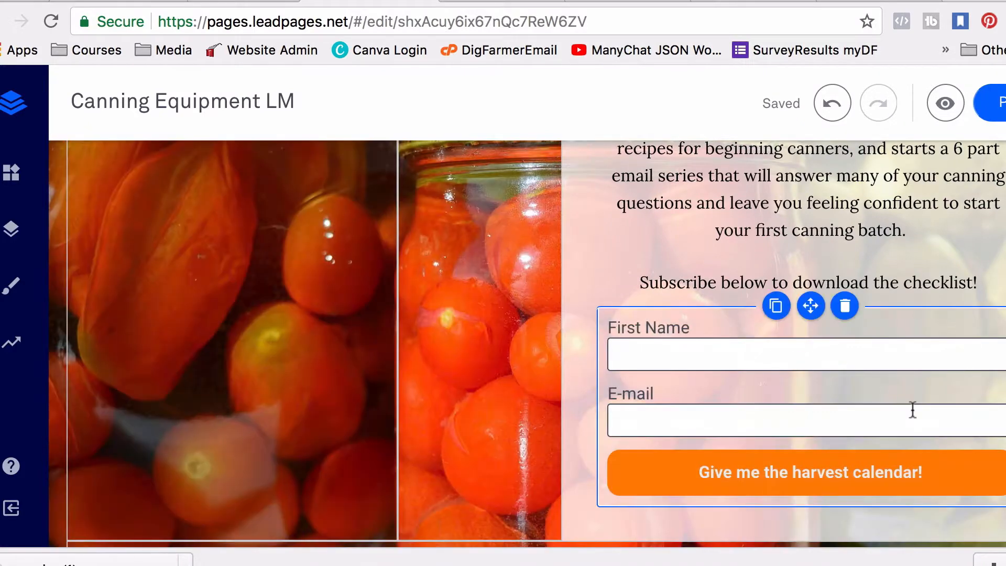
click(910, 474)
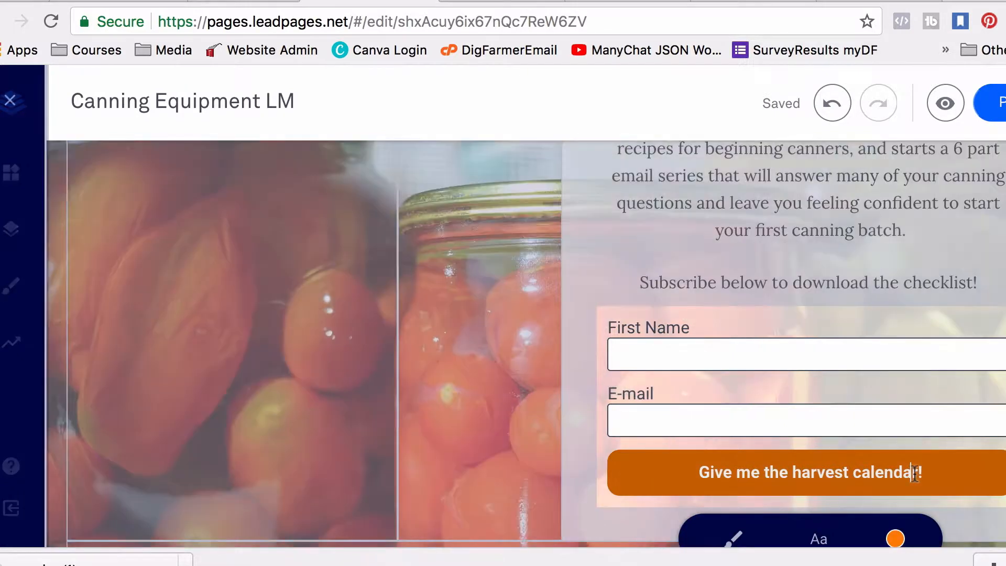
key(BackSpace)
key(BackSpace)
key(BackSpace)
key(BackSpace)
key(BackSpace)
key(BackSpace)
key(BackSpace)
key(BackSpace)
key(BackSpace)
key(BackSpace)
key(BackSpace)
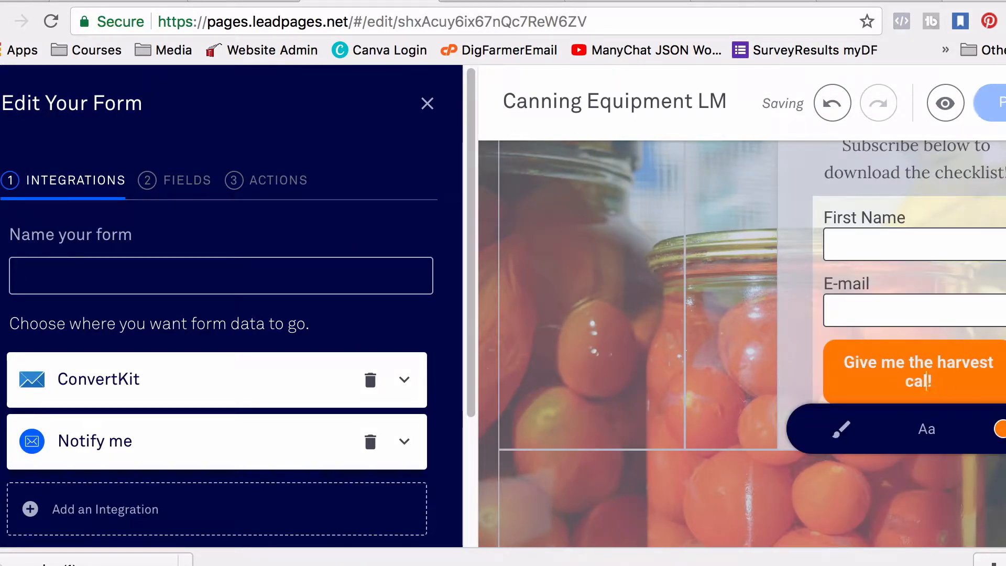
key(BackSpace)
key(BackSpace)
key(BackSpace)
key(BackSpace)
key(BackSpace)
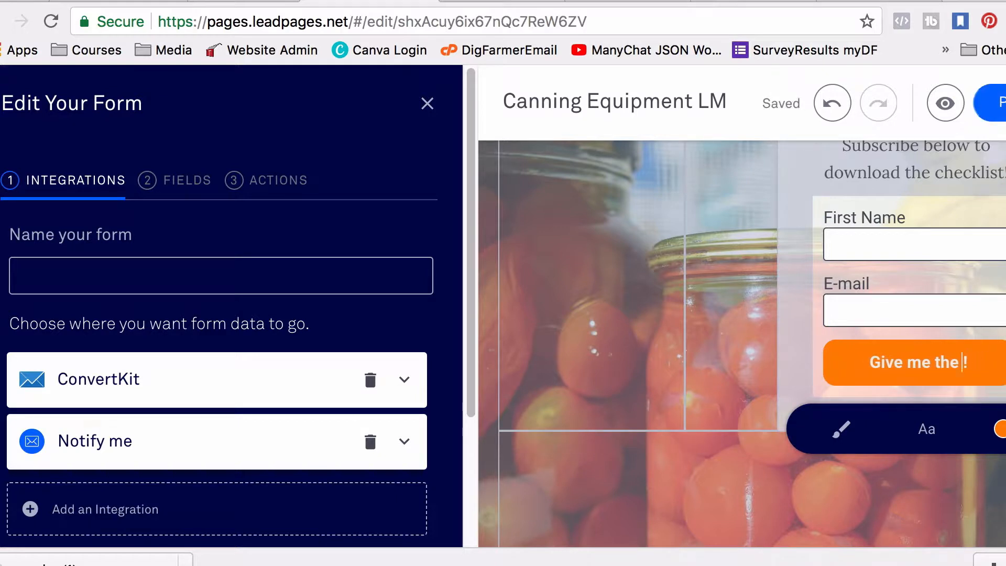
text(Canning Ch)
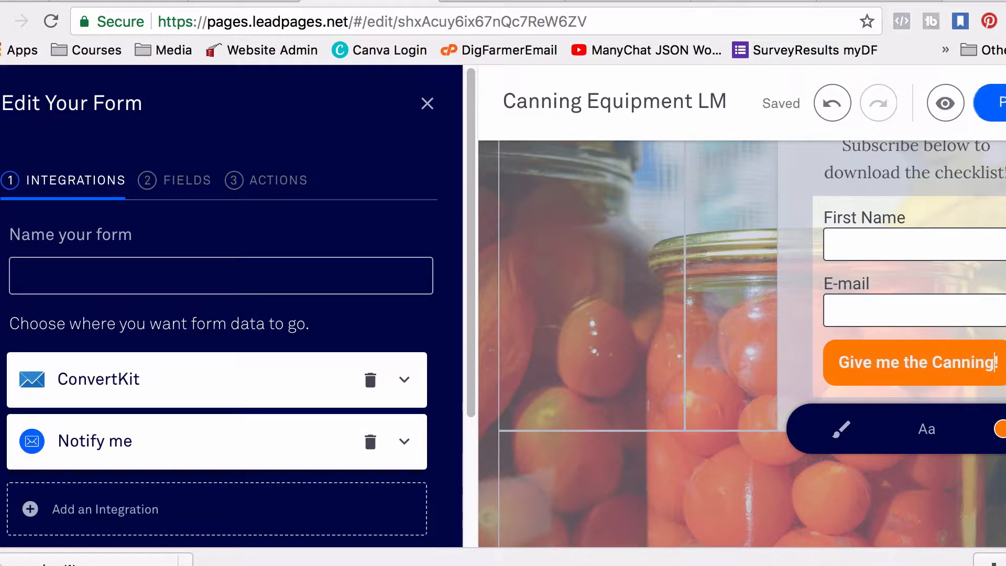
text(ecklist)
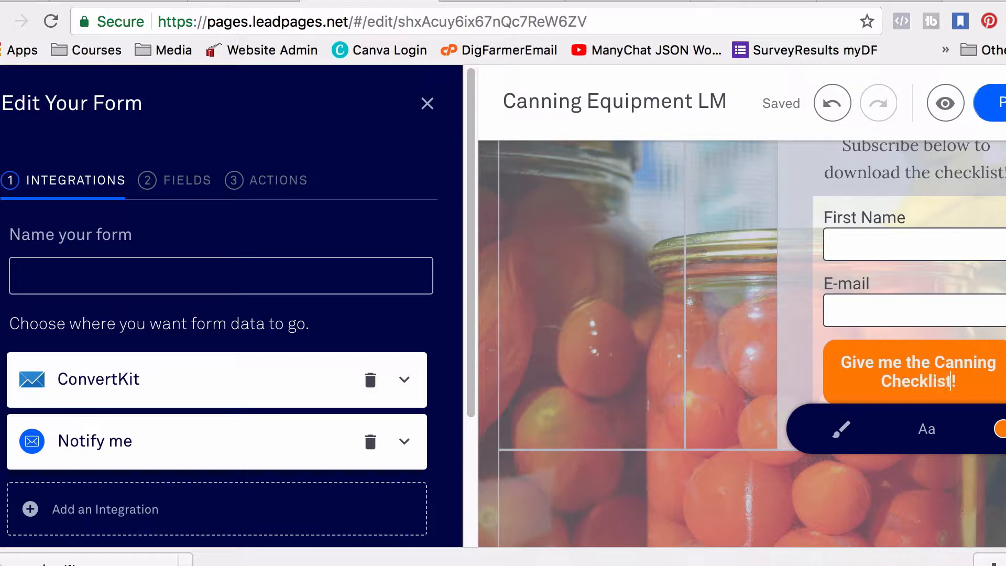
Step: Set the button background colour from #ff8400 to orange #ff5500
click(999, 432)
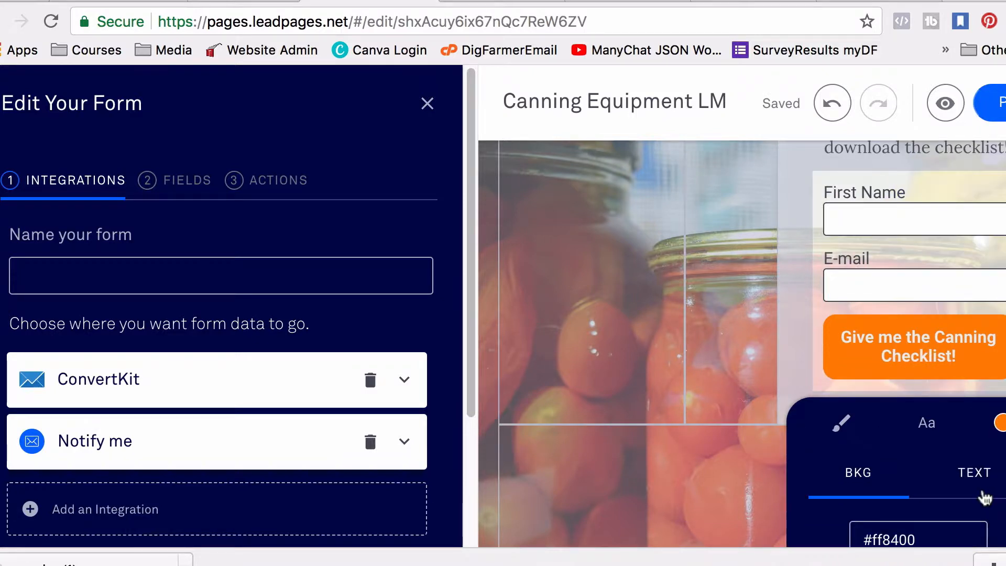
click(823, 391)
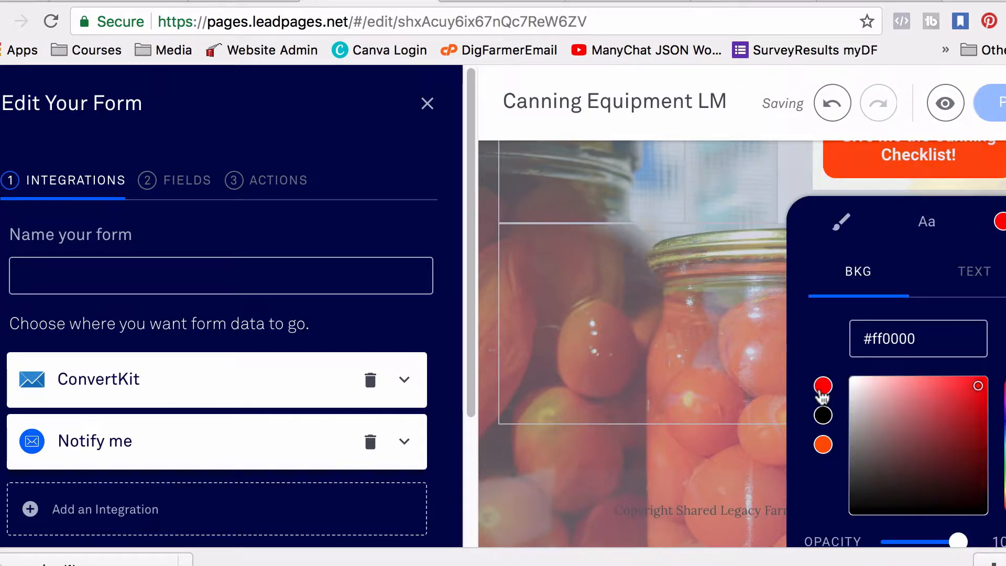
click(823, 444)
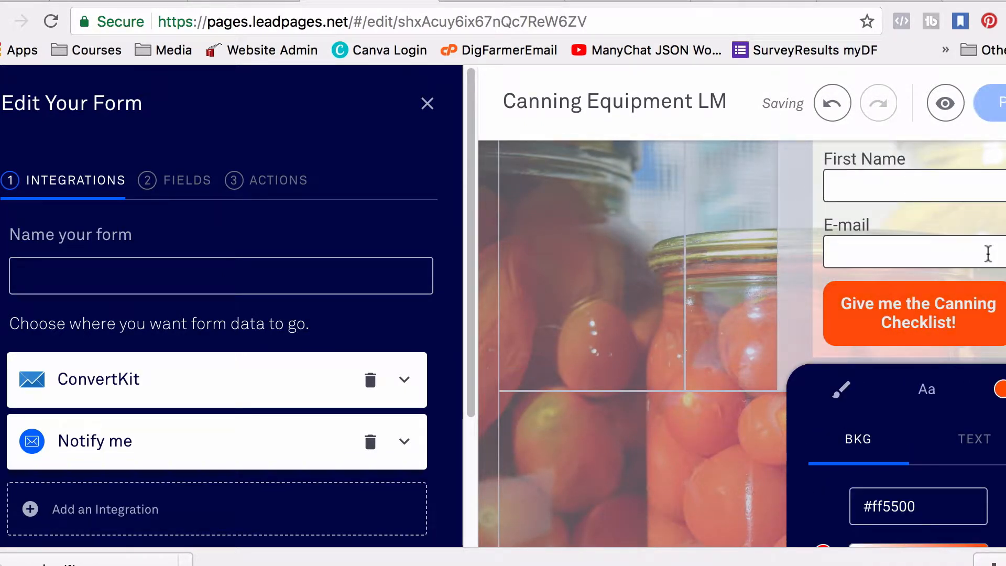
click(987, 253)
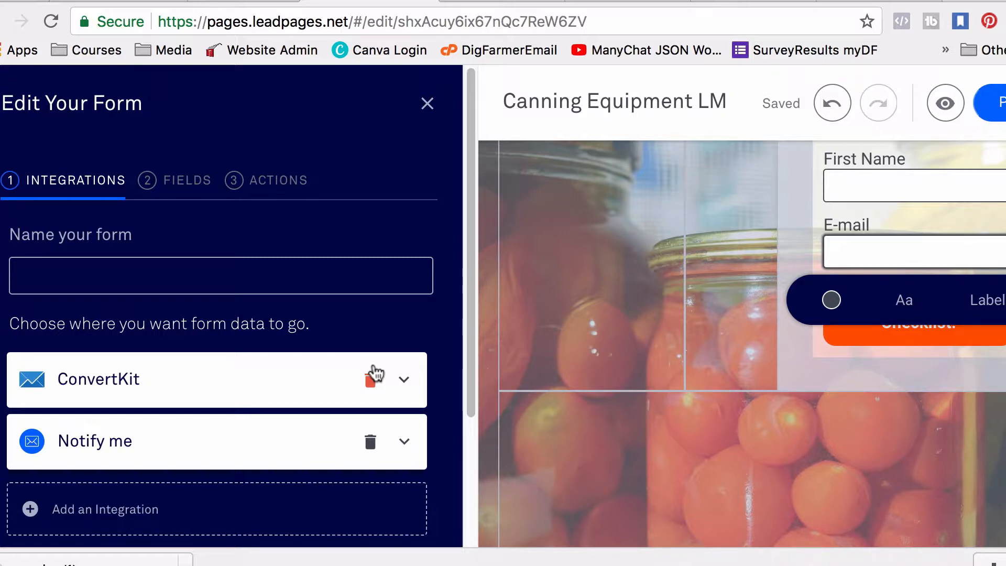
Step: Name the form 'Canning Equipment Checklist LM'
click(276, 275)
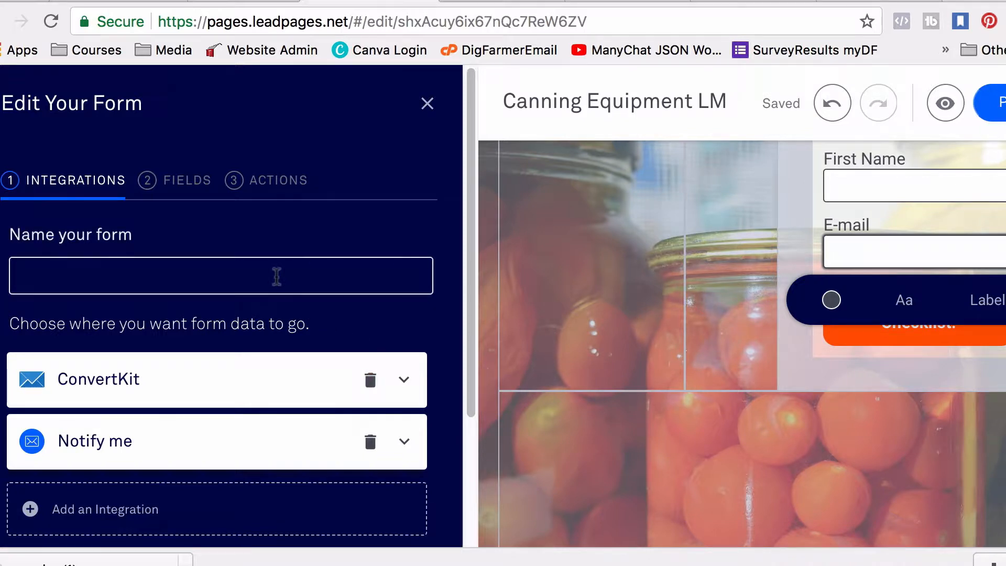
text(Canni)
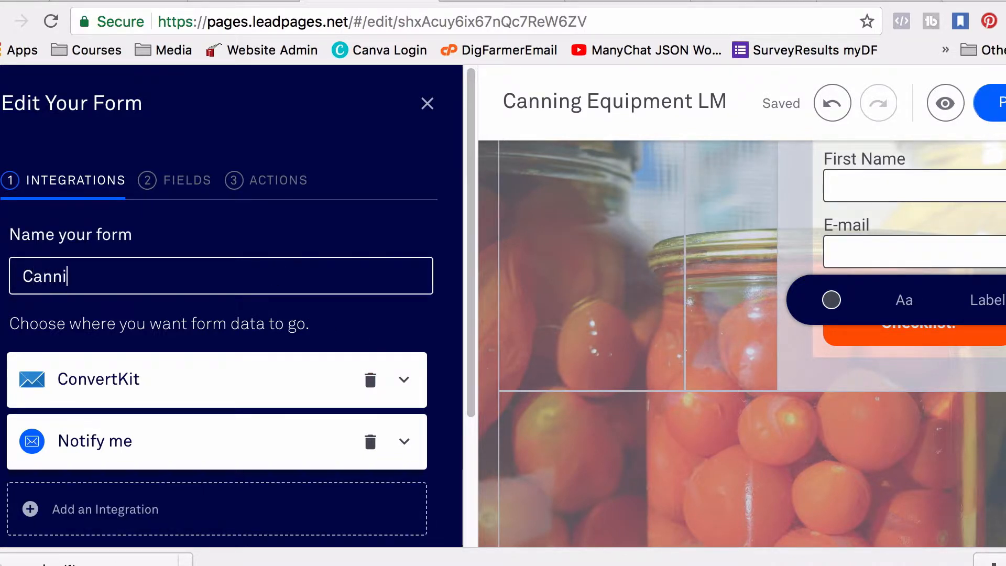
text(ng Equipme)
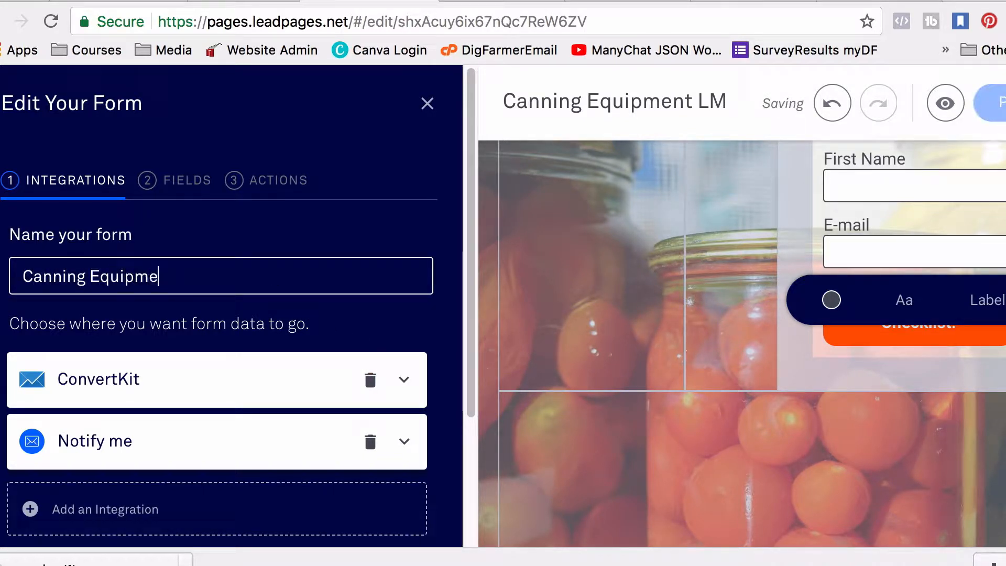
text(nt Checklist M)
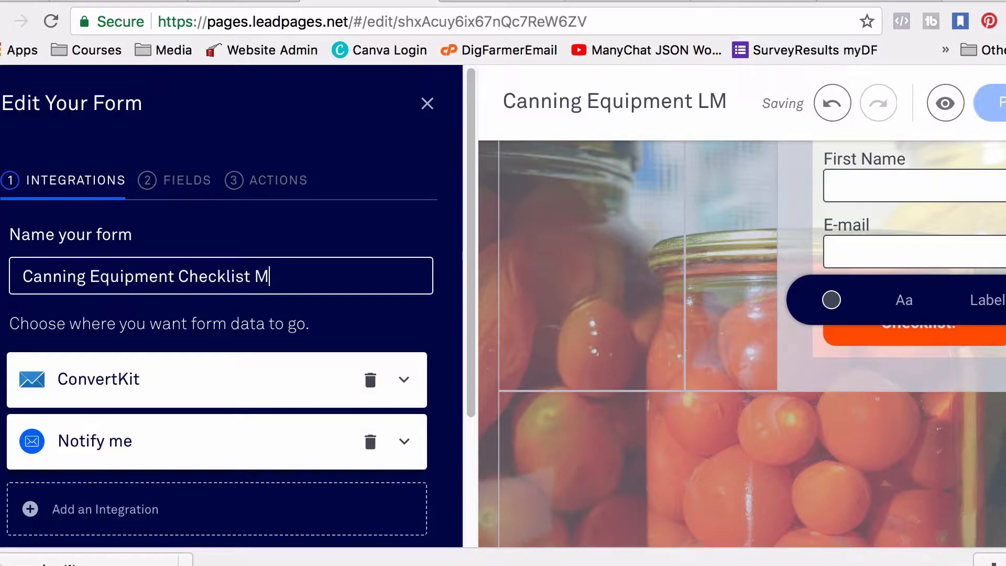
key(BackSpace)
text(LM)
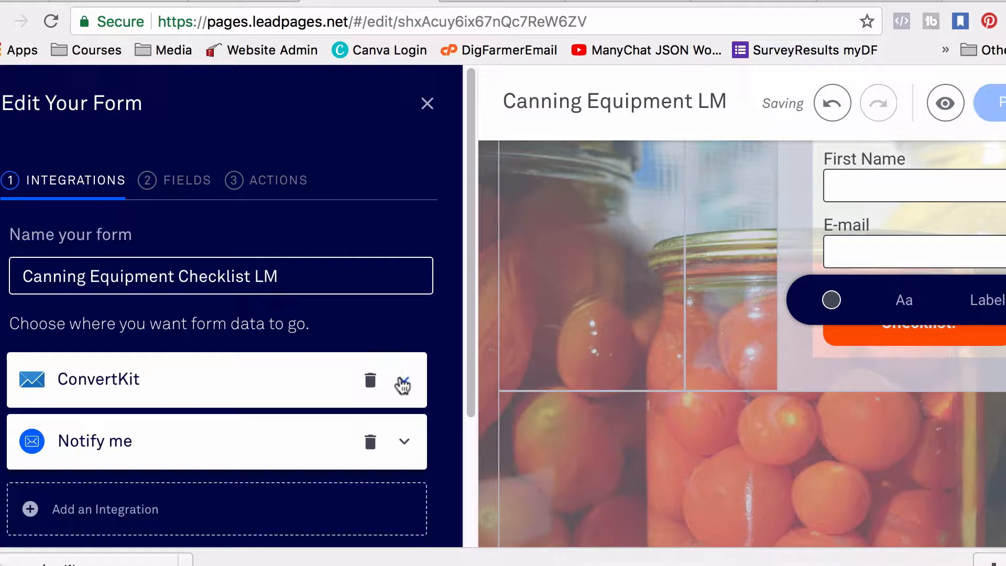
Step: Point the ConvertKit integration to the 'Canning Checklist LM' form and confirm
click(401, 385)
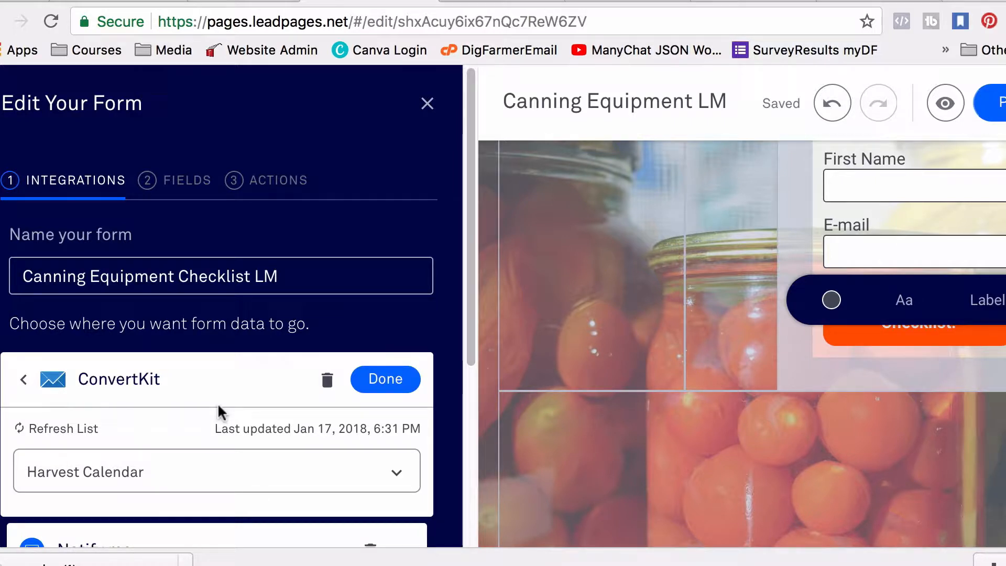
scroll(219, 408, down, 2)
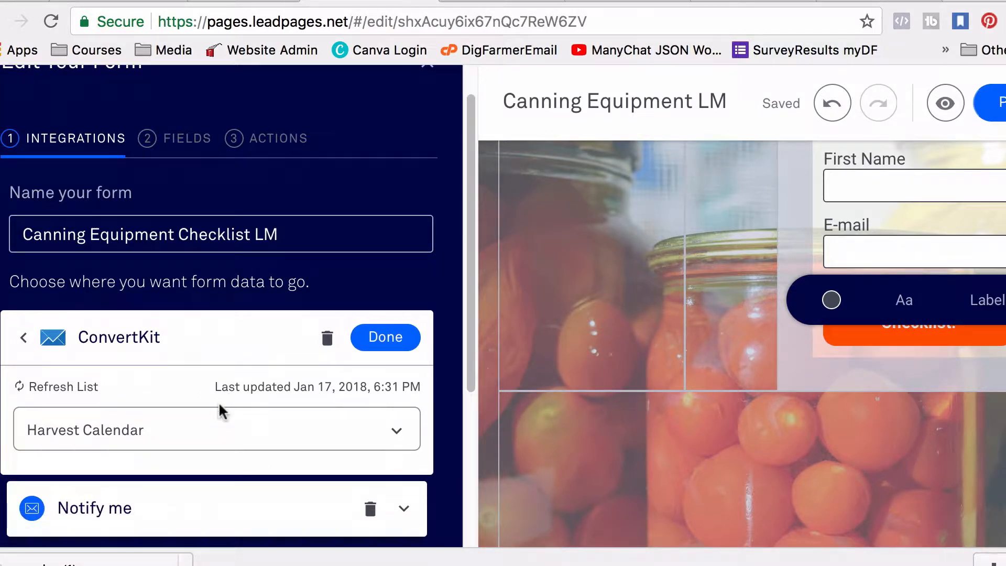
click(387, 436)
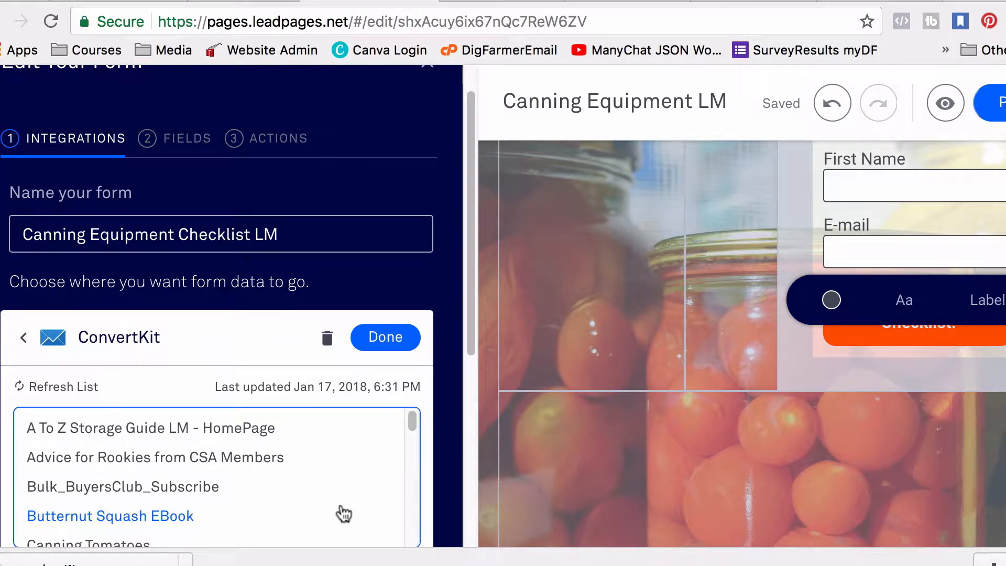
scroll(325, 511, down, 3)
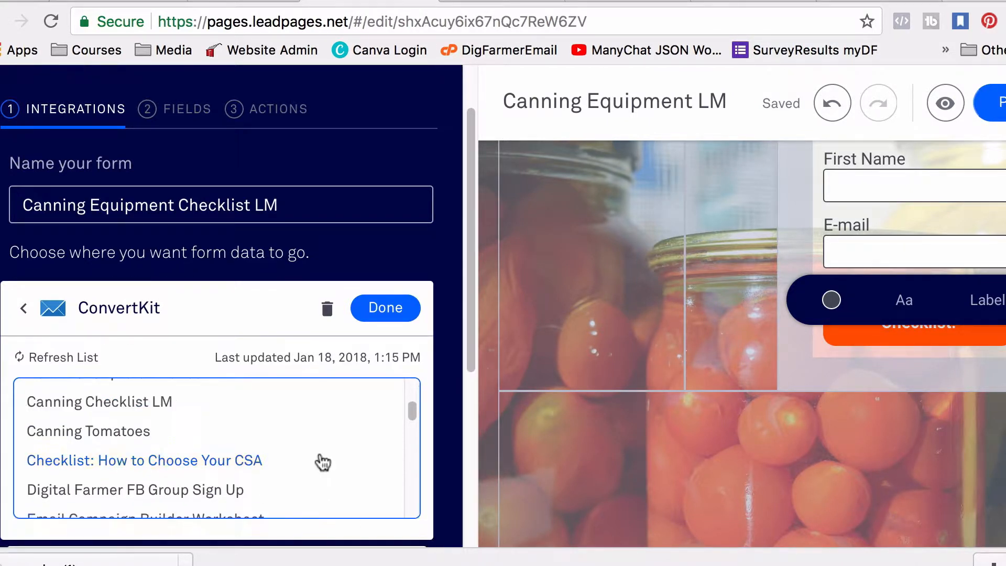
scroll(321, 461, up, 1)
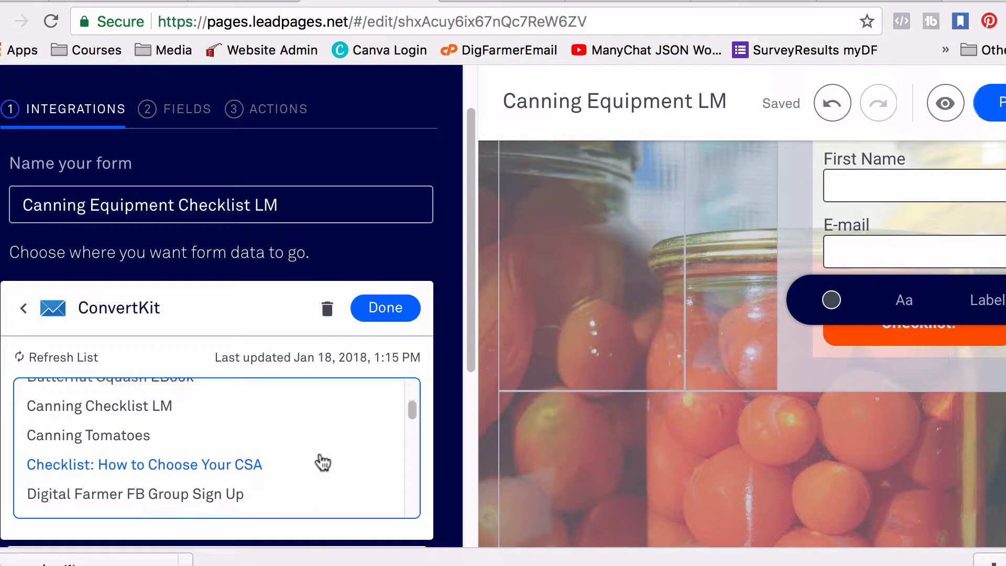
click(168, 413)
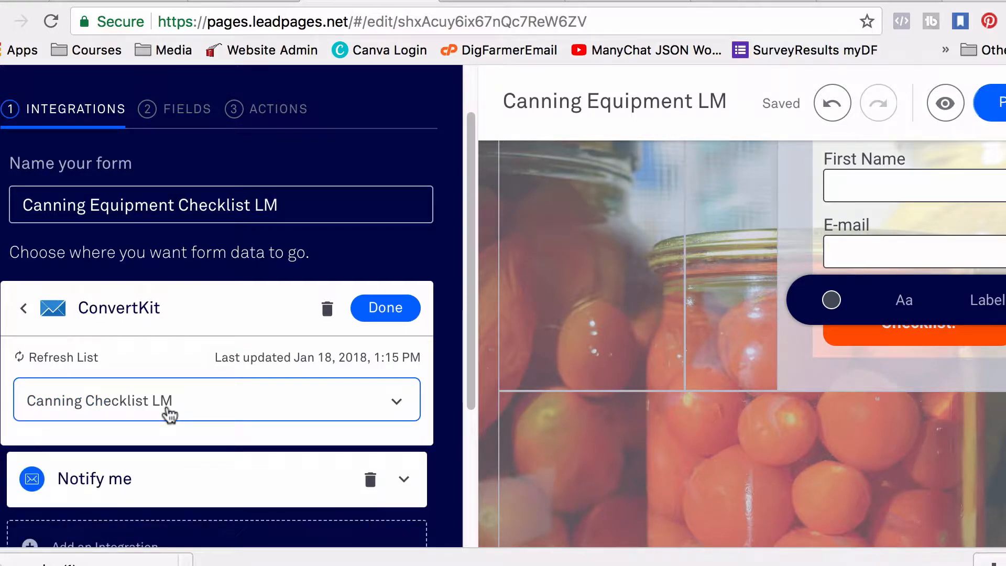
click(385, 309)
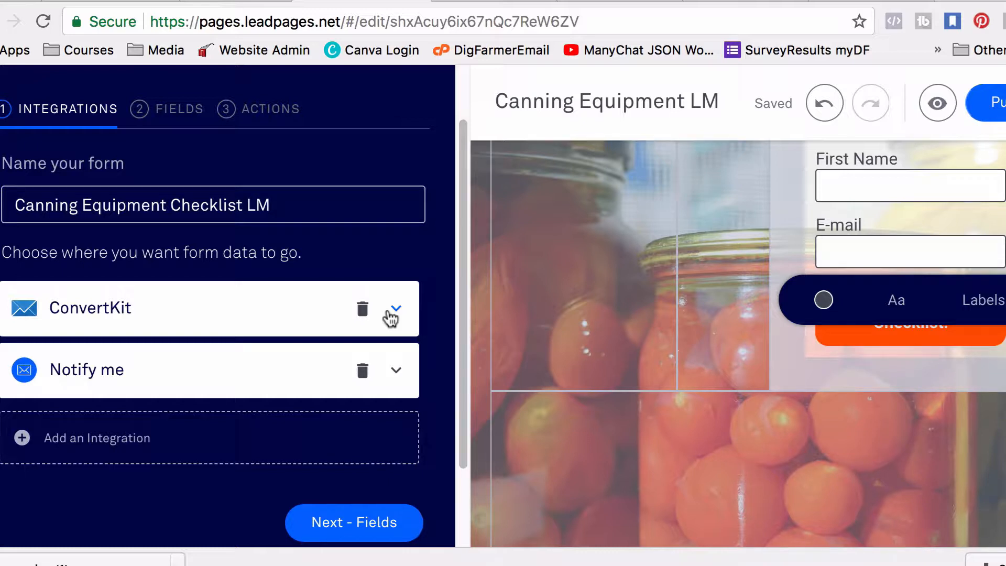
Step: Review the form fields, swapping E-mail and First Name back, adding none, then continue to Actions
click(381, 522)
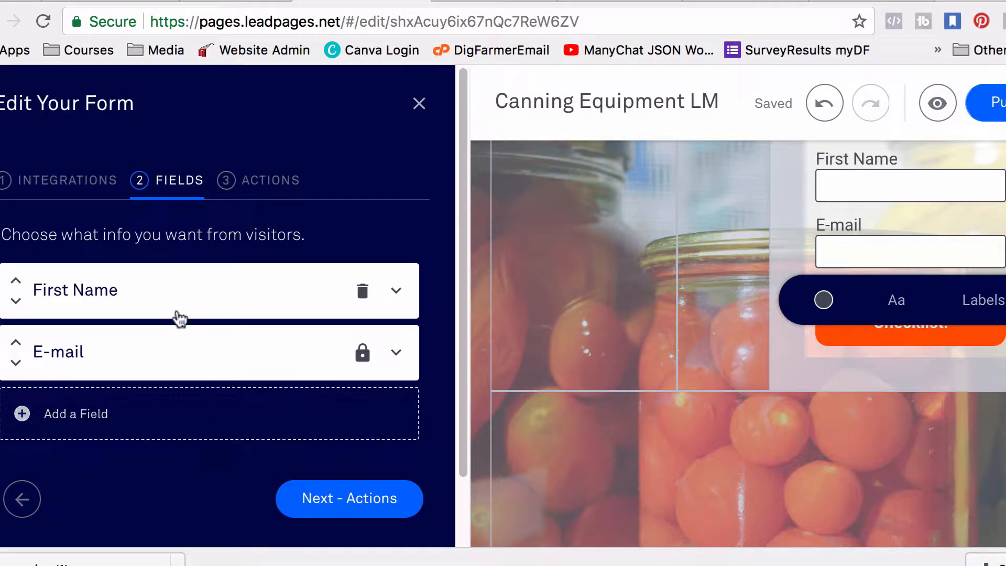
click(15, 302)
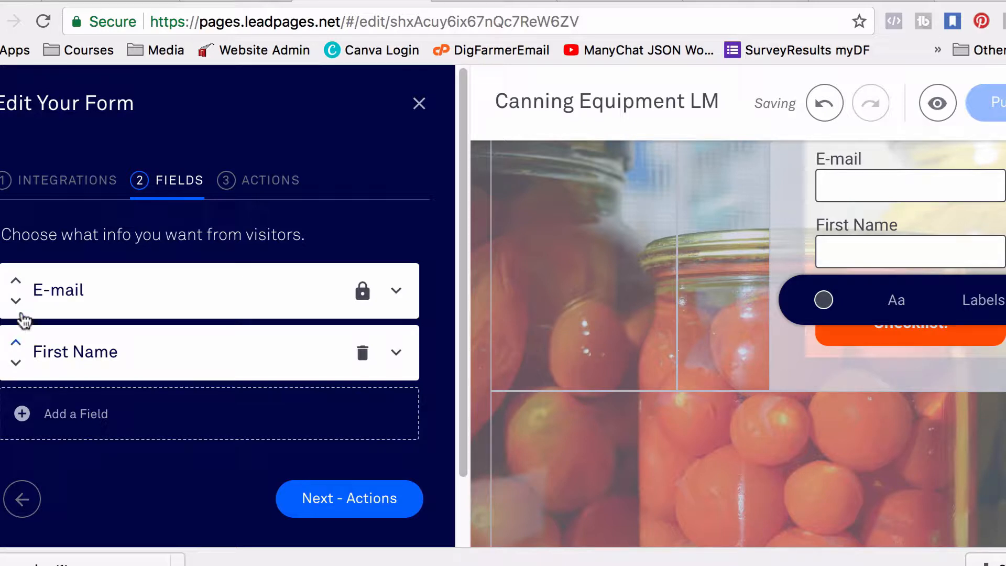
click(20, 343)
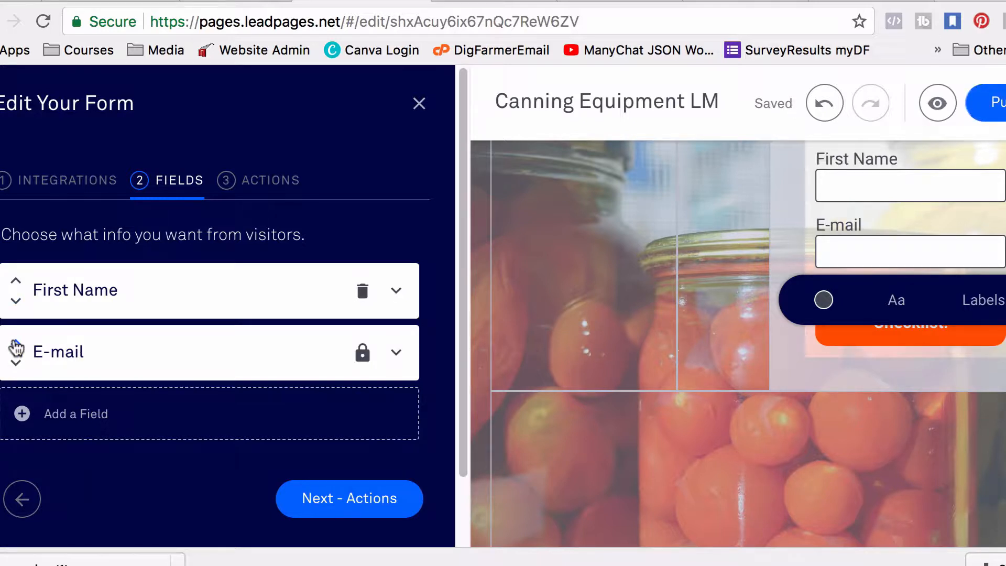
click(125, 416)
scroll(288, 442, down, 2)
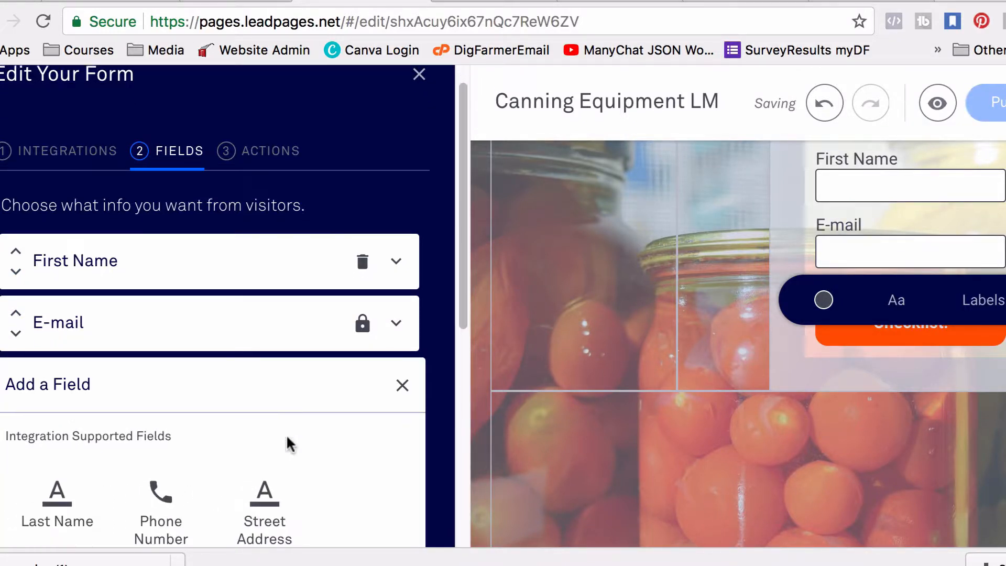
scroll(294, 443, down, 2)
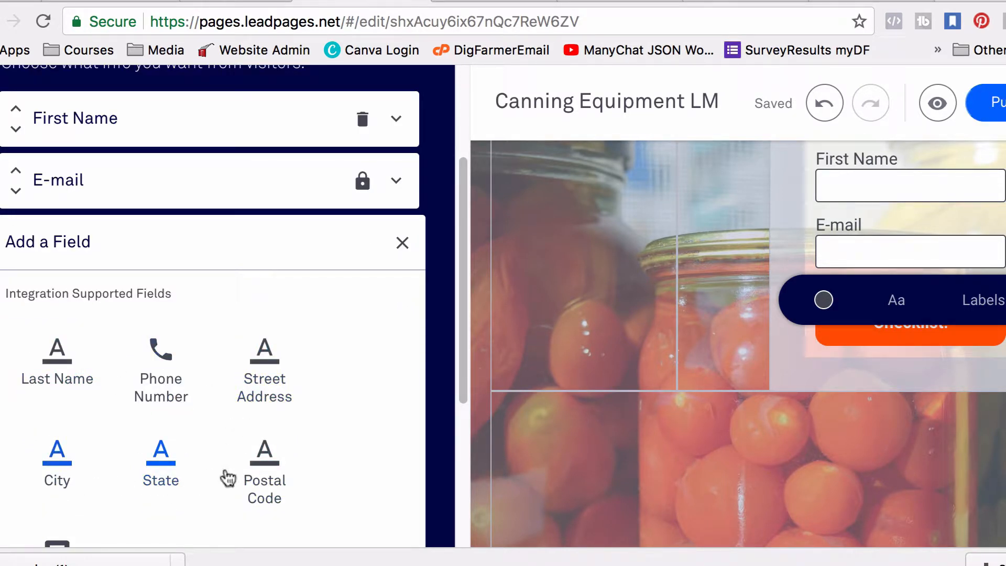
click(403, 242)
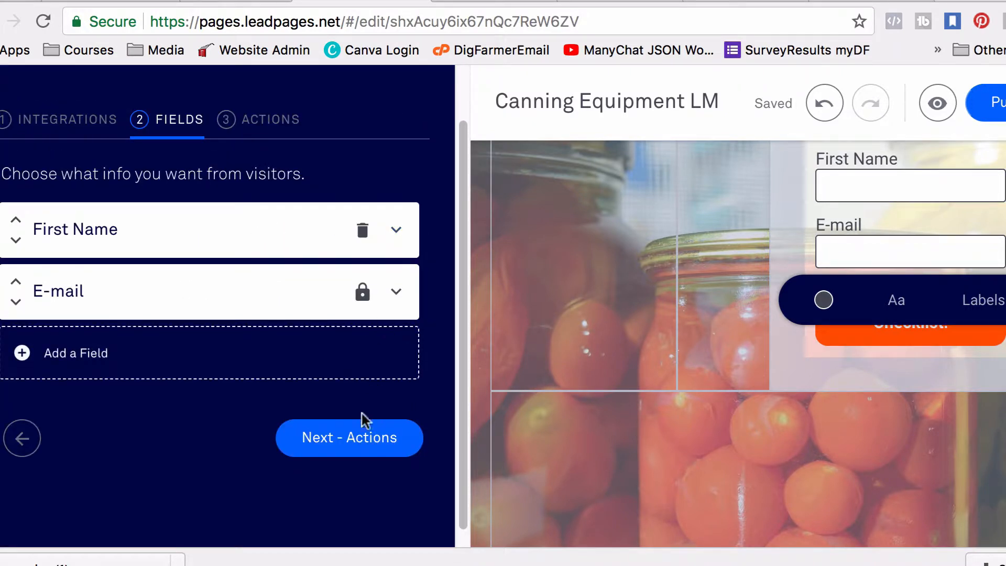
click(359, 445)
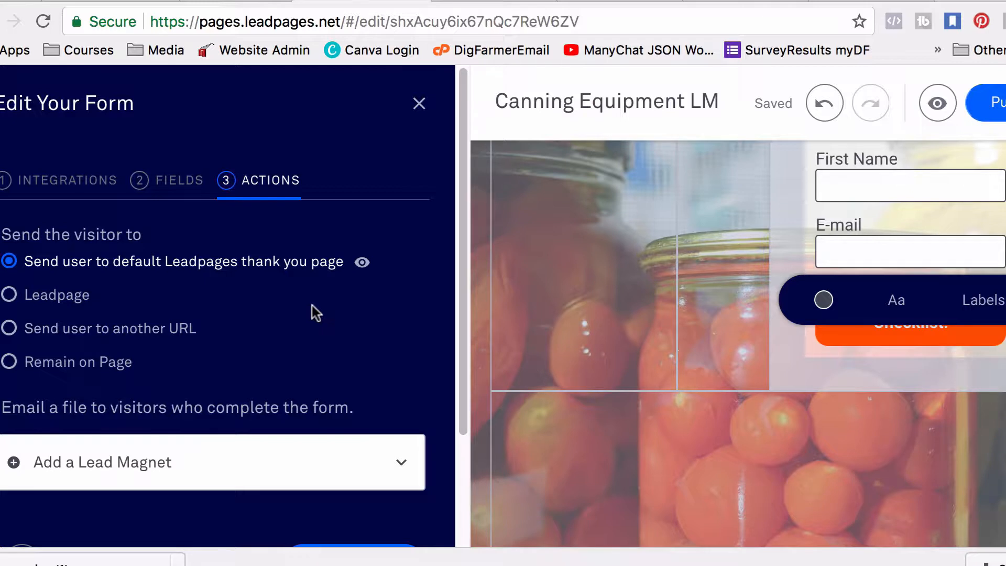
click(10, 295)
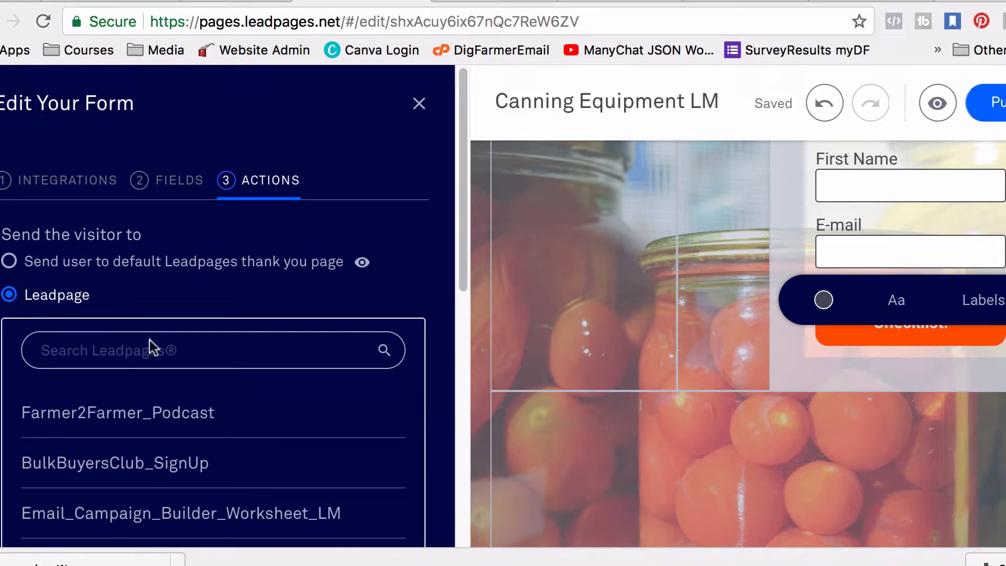
click(303, 420)
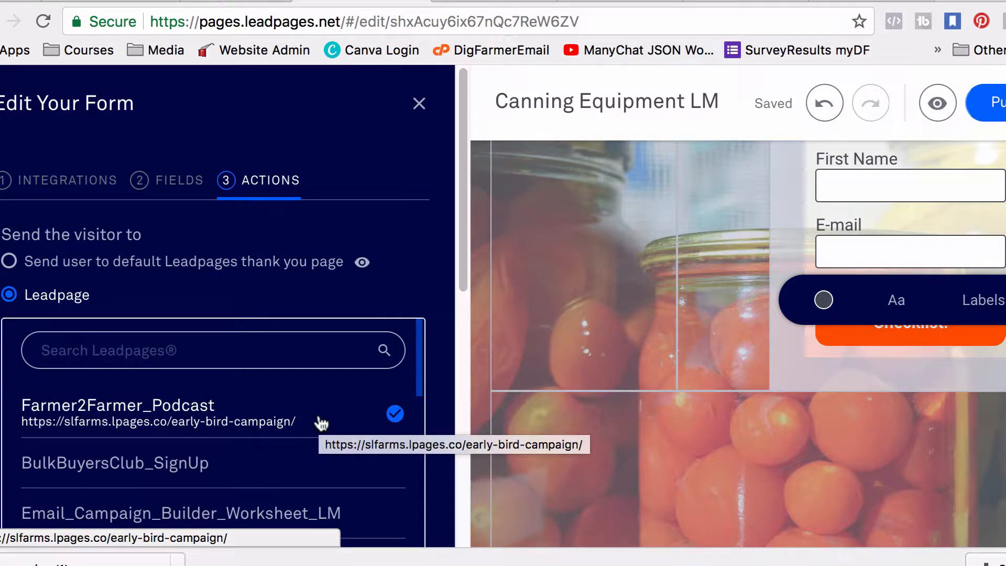
click(337, 456)
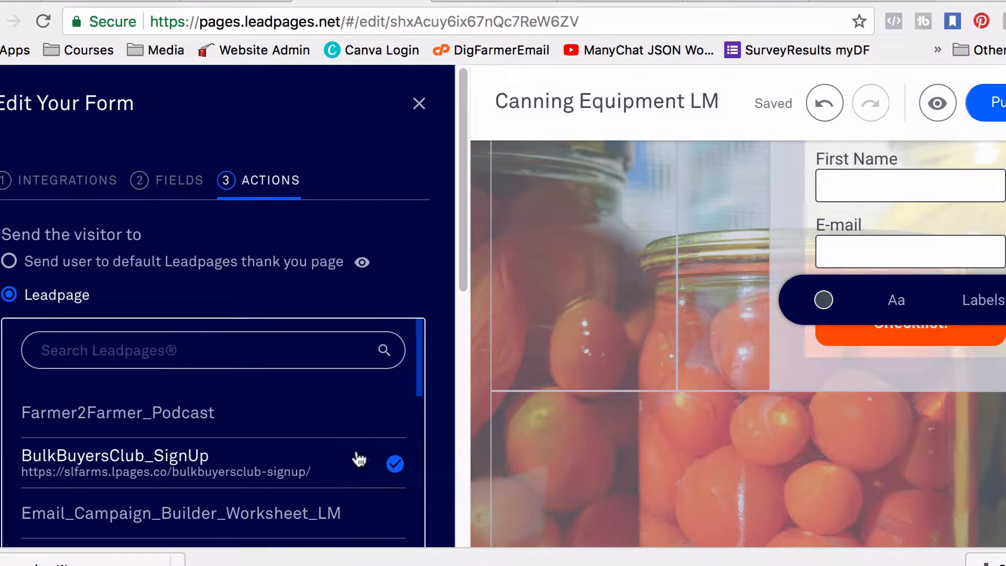
click(9, 261)
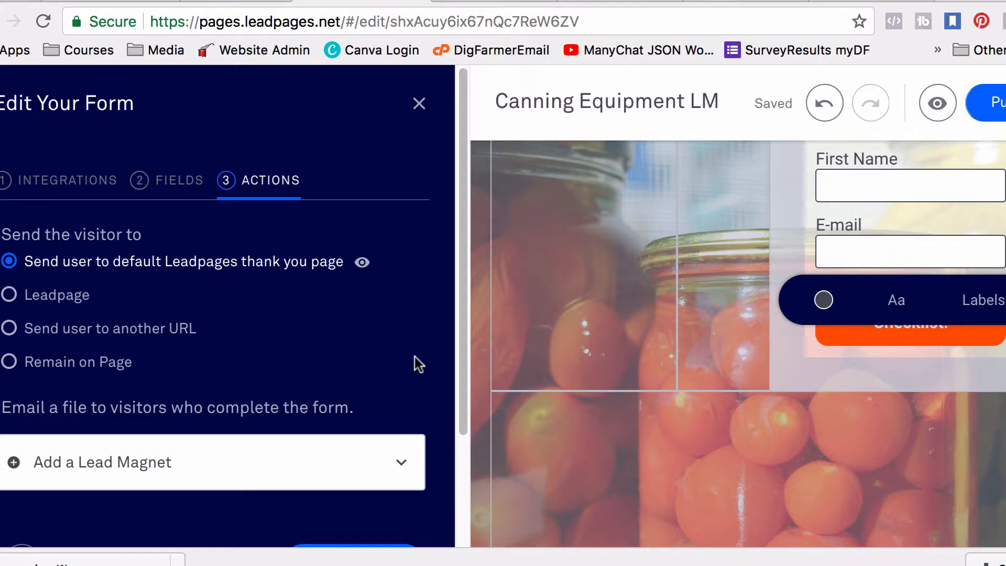
scroll(413, 356, down, 2)
Step: Save and close the form settings, then publish Canning Equipment LM at slfarms.lpages.co/canning-equipment-lm
click(377, 503)
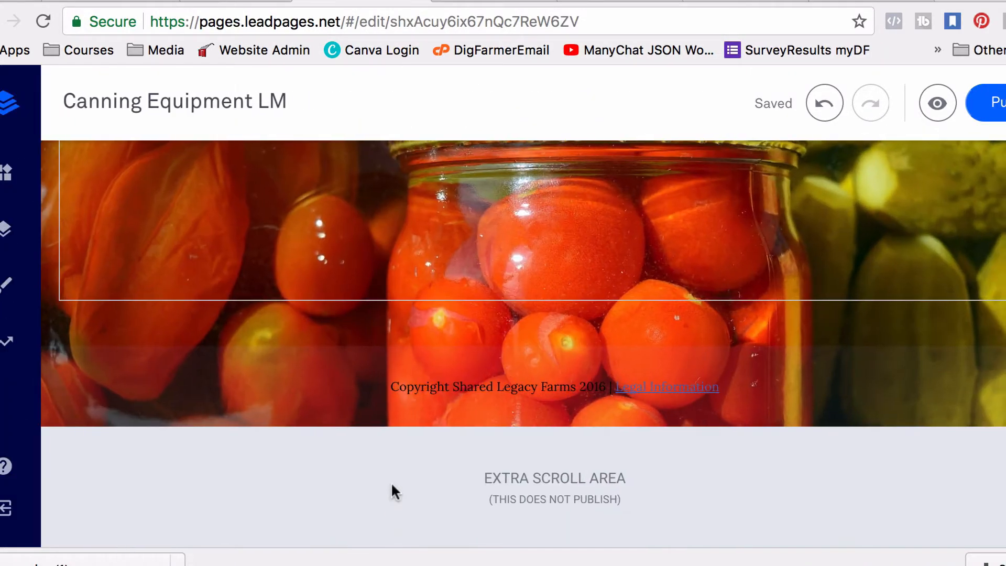
scroll(838, 356, up, 5)
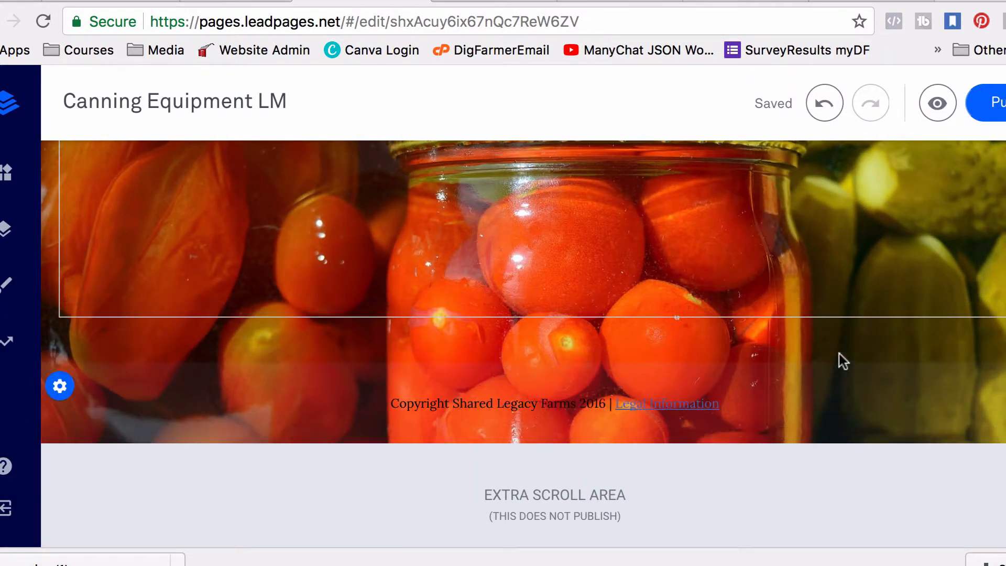
scroll(843, 356, up, 10)
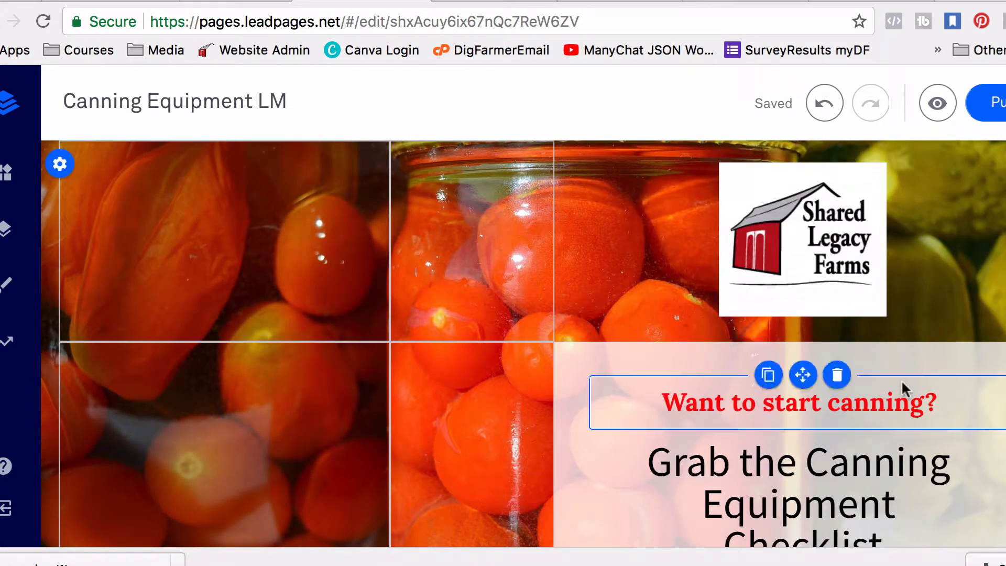
scroll(966, 411, down, 2)
scroll(966, 411, down, 4)
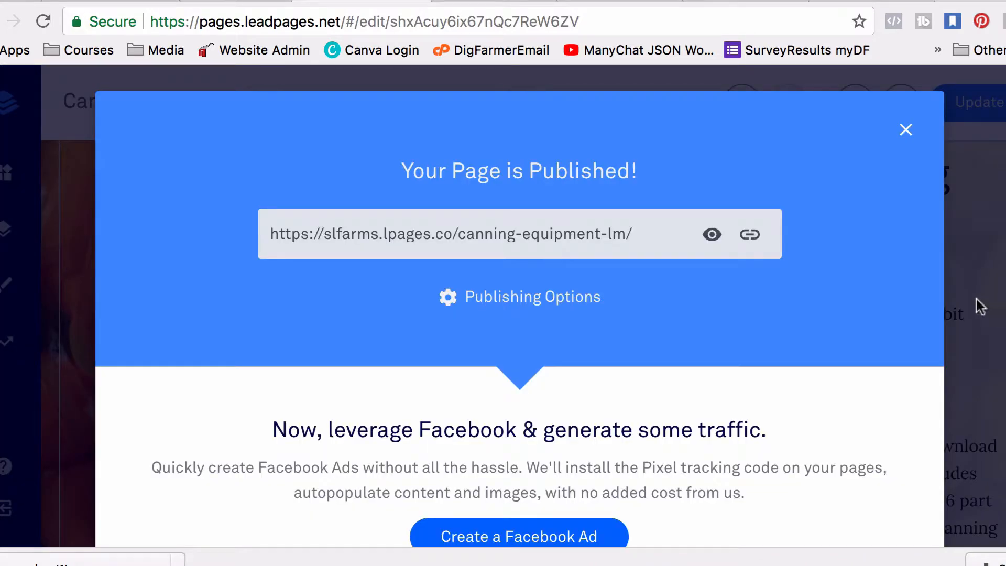
click(906, 129)
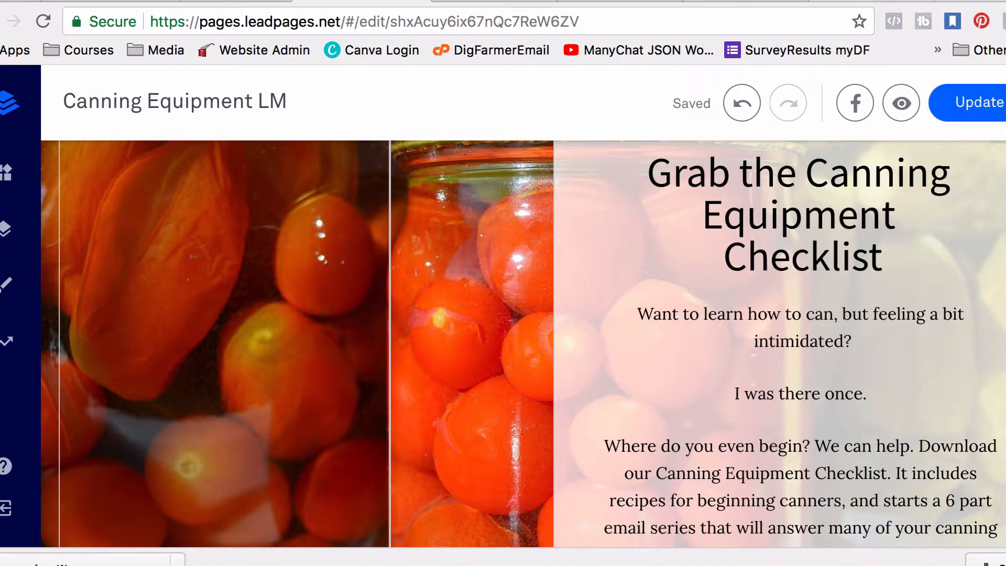
Step: Leave the unsaved WordPress post editor for the LeadPages list of 39 pages
click(499, 1)
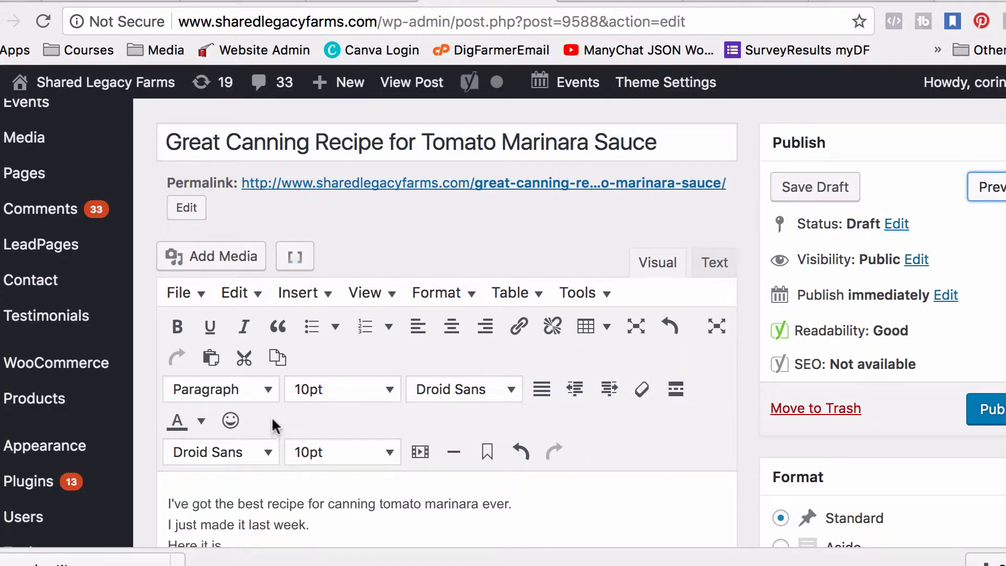
mouse_move(106, 409)
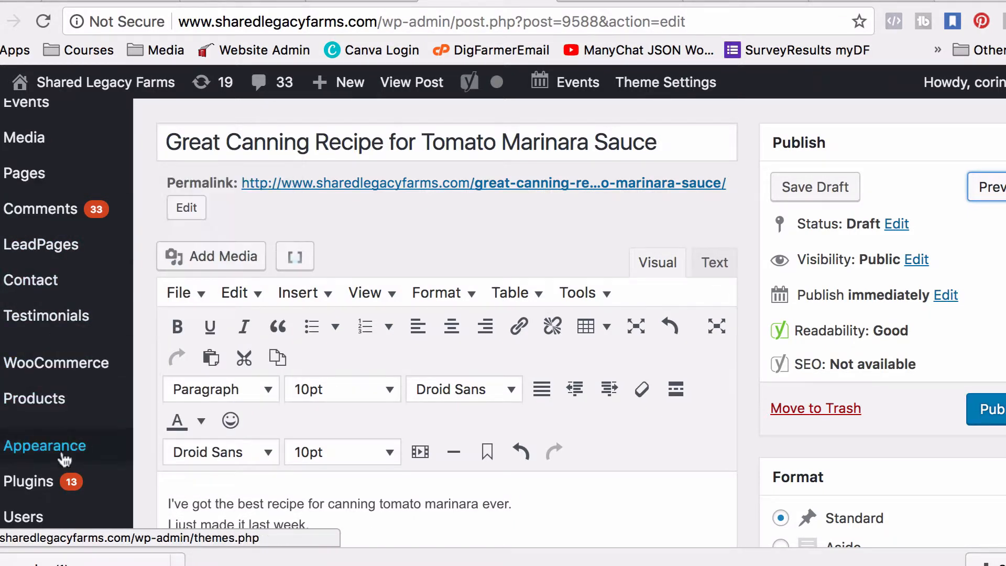
mouse_move(66, 461)
scroll(66, 460, down, 5)
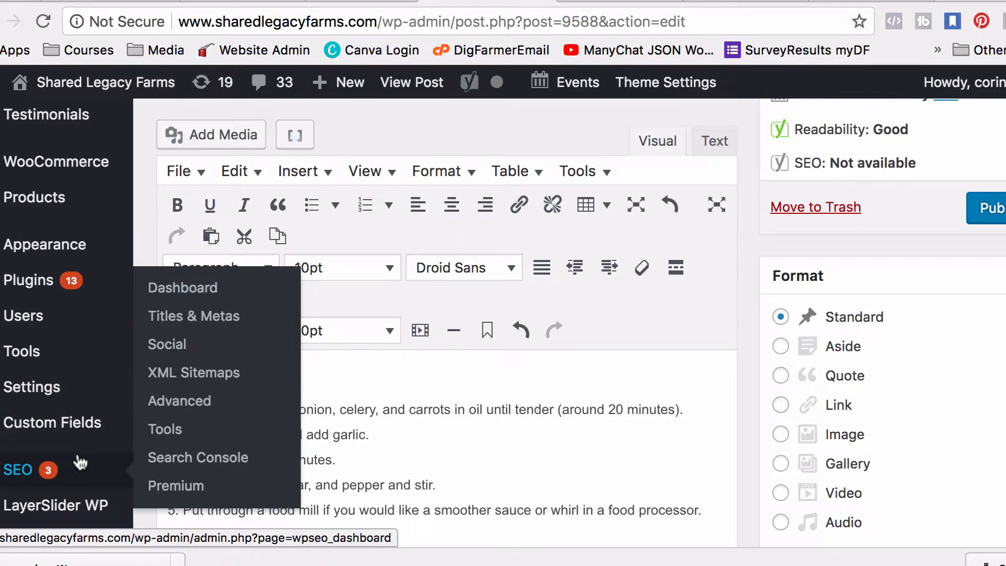
scroll(85, 455, down, 5)
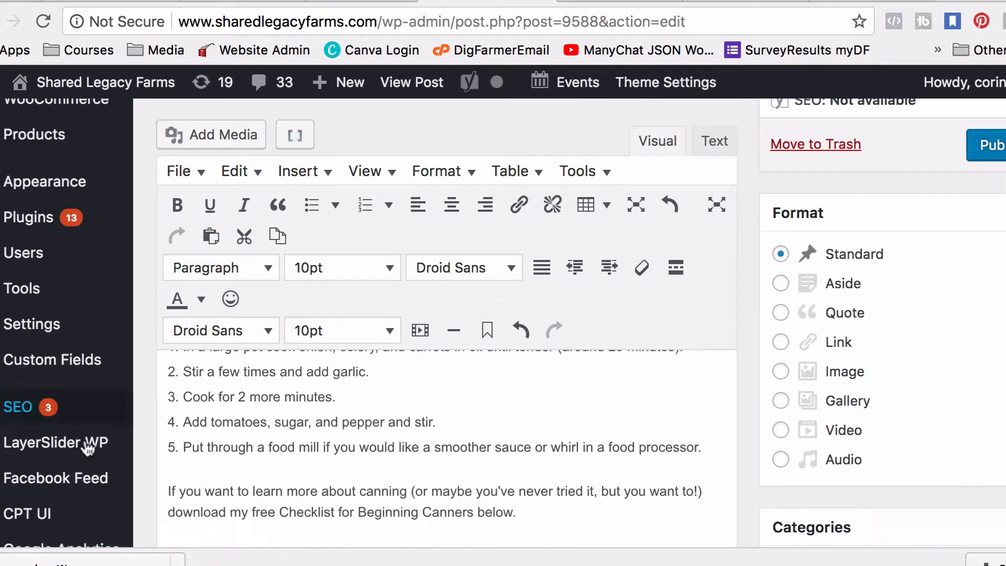
scroll(87, 444, up, 7)
mouse_move(66, 150)
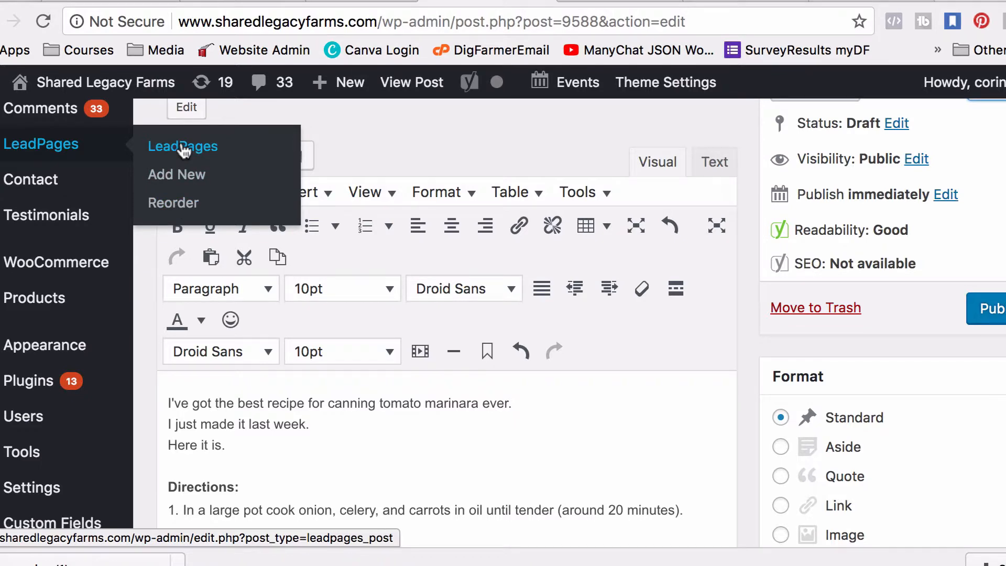
click(184, 149)
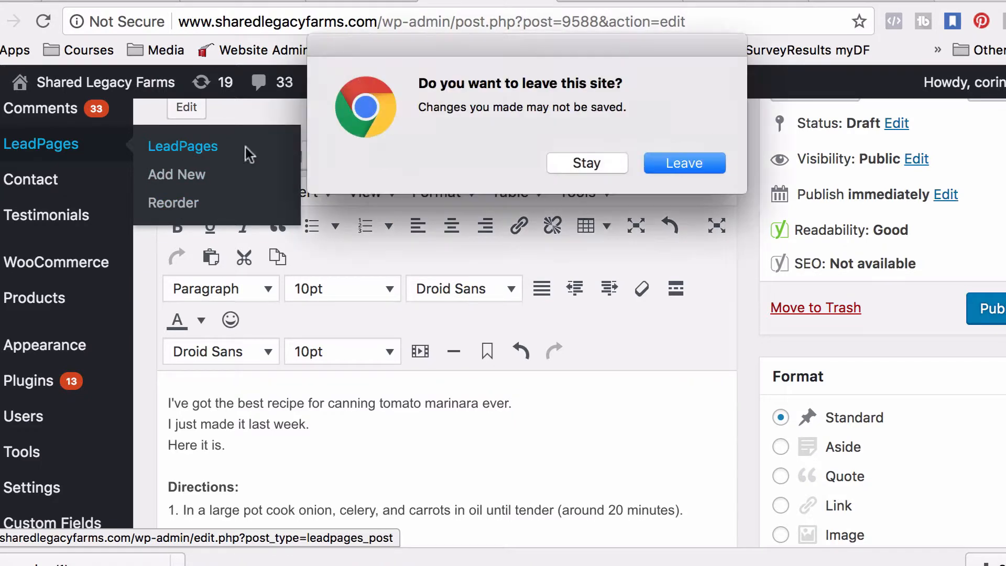
click(703, 165)
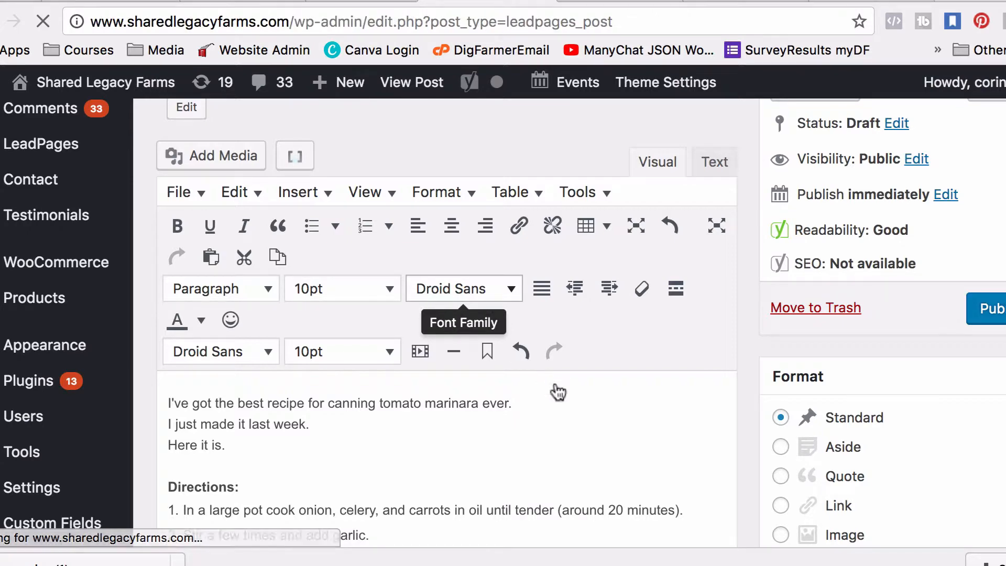
Step: Start a new LeadPage from the LeadPages list
scroll(600, 443, down, 3)
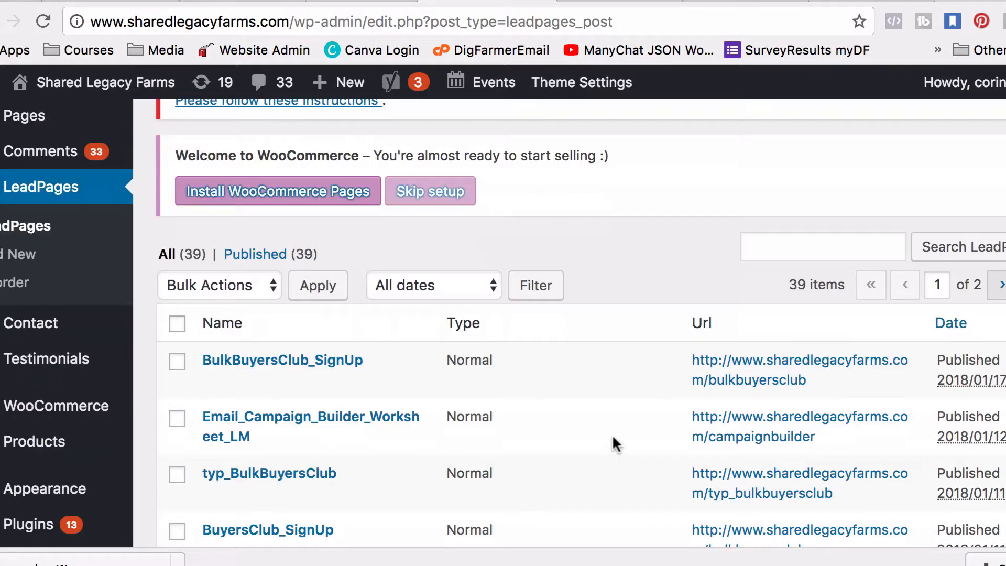
scroll(611, 433, down, 2)
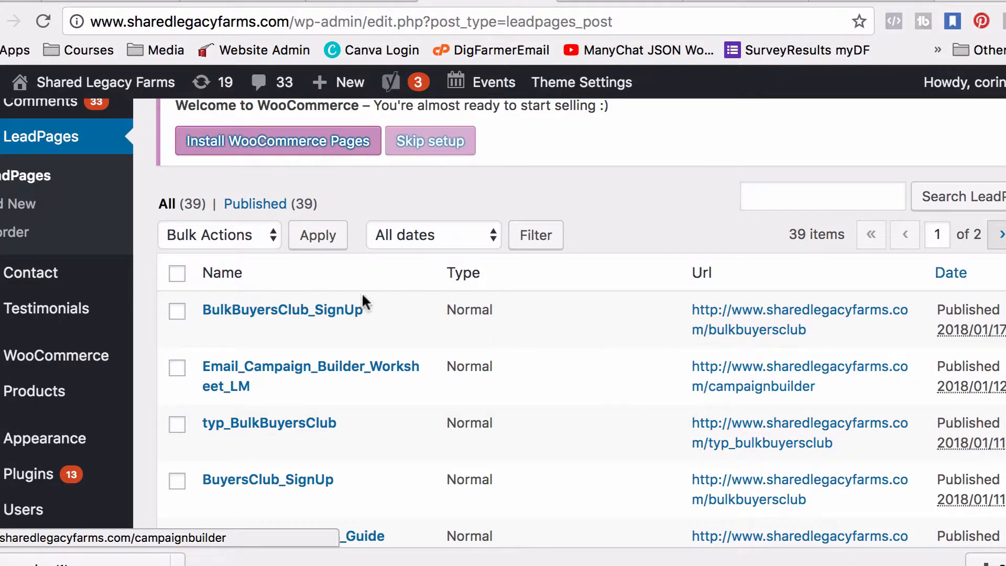
click(22, 206)
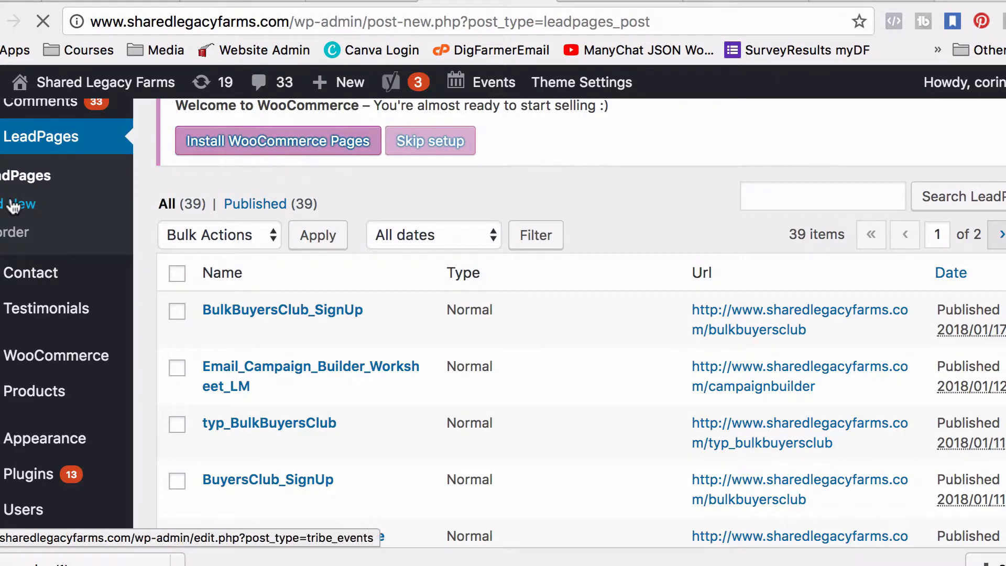
Step: Publish the new Normal Page LeadPage for Canning Equipment LM with custom url 'canningchecklist'
scroll(777, 440, down, 5)
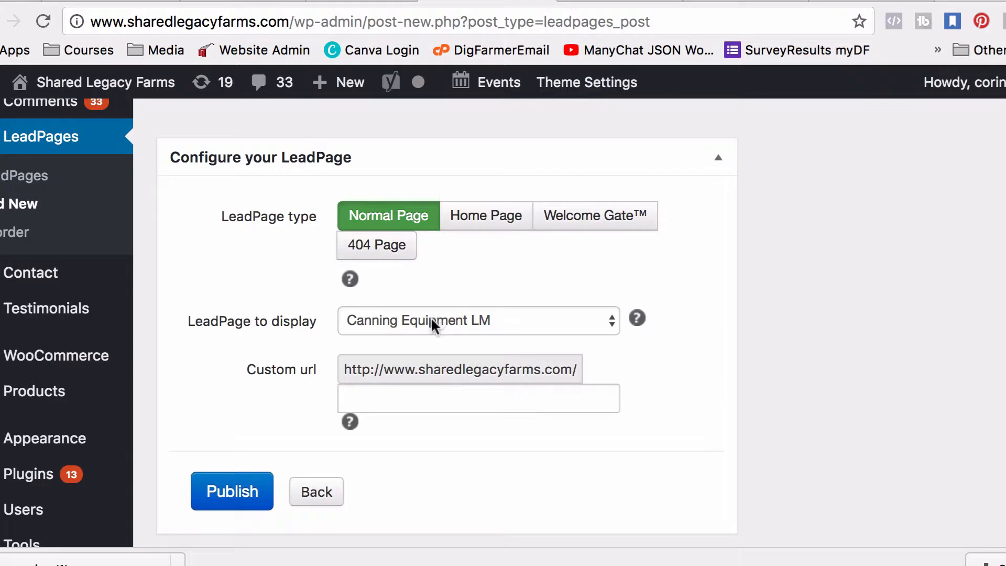
click(396, 398)
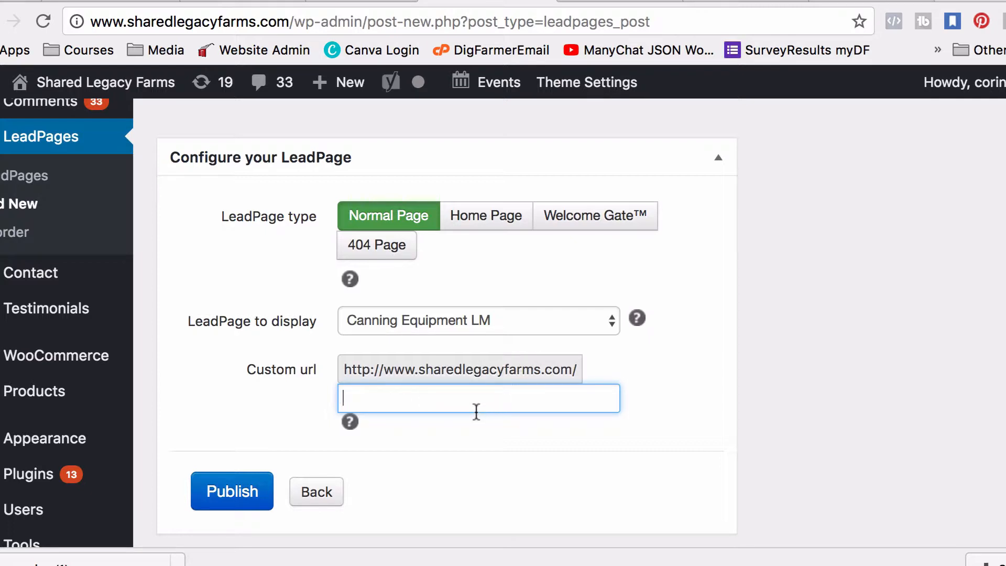
text(canning)
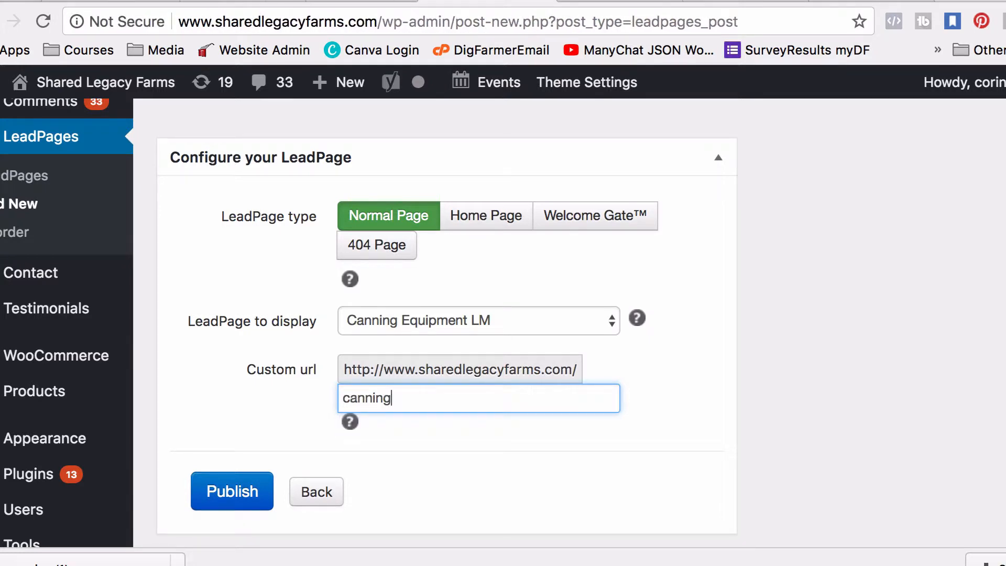
text(checklist)
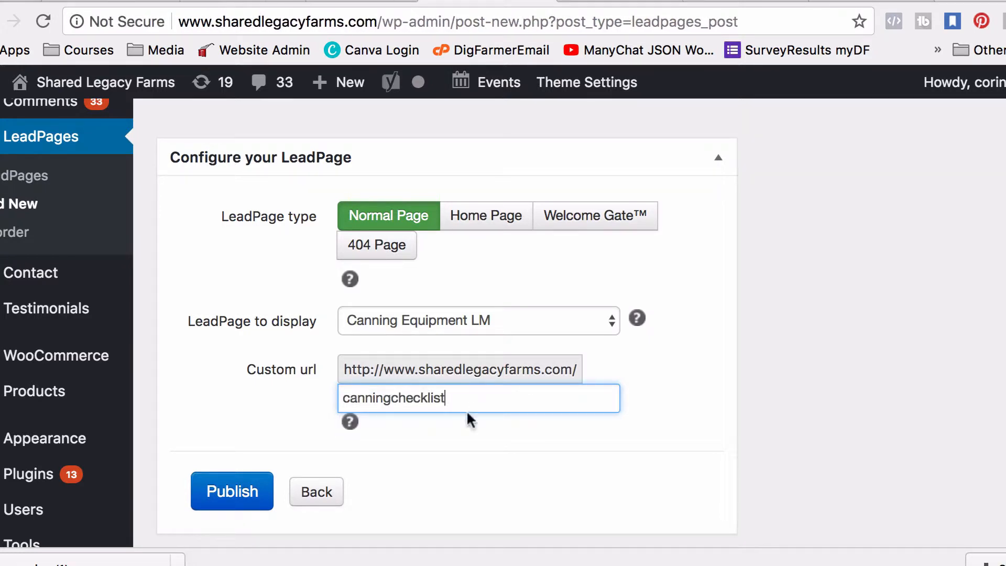
click(234, 489)
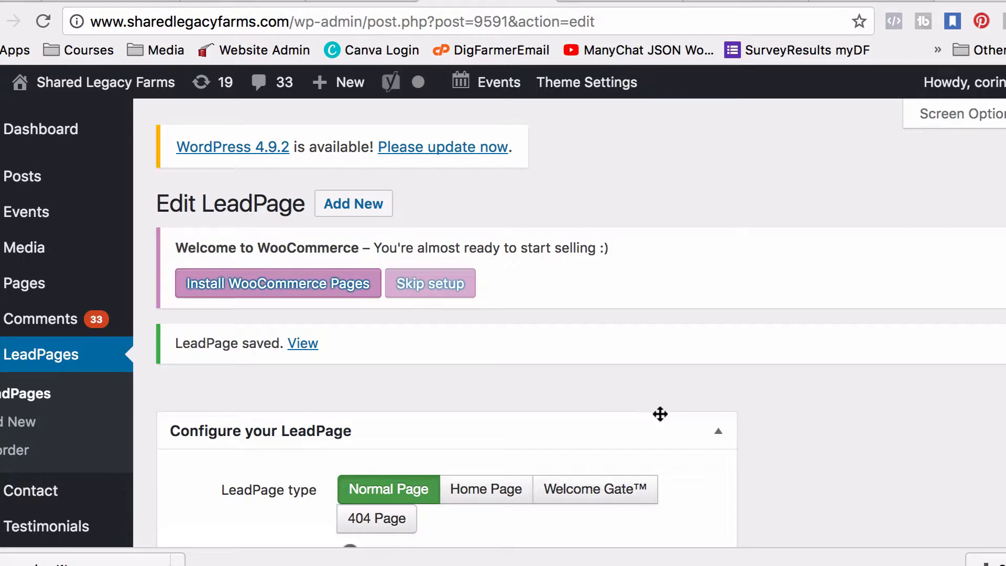
Step: Load sharedlegacyfarms.com/canningchecklist in a new browser tab
key(super+t)
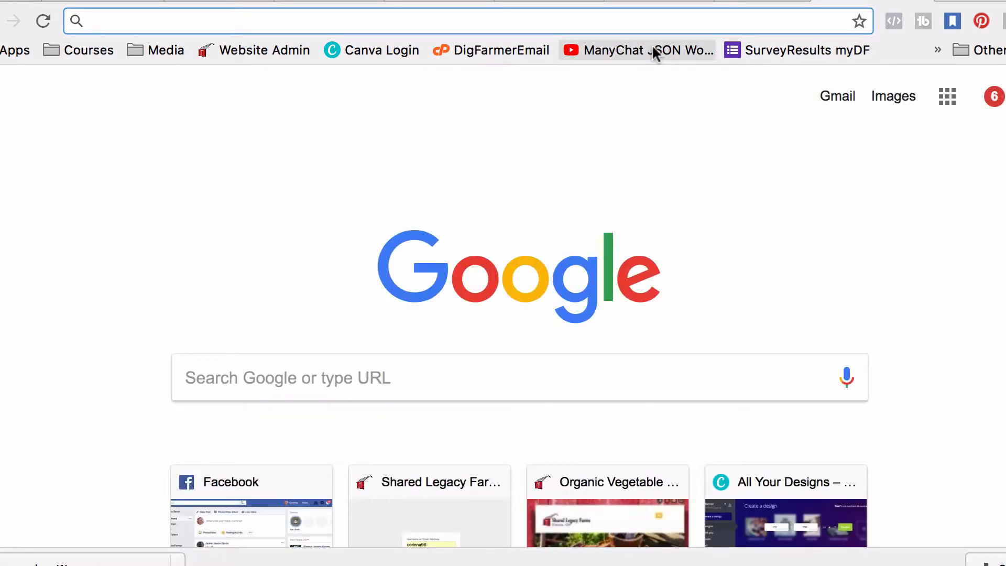
text(share)
key(Right)
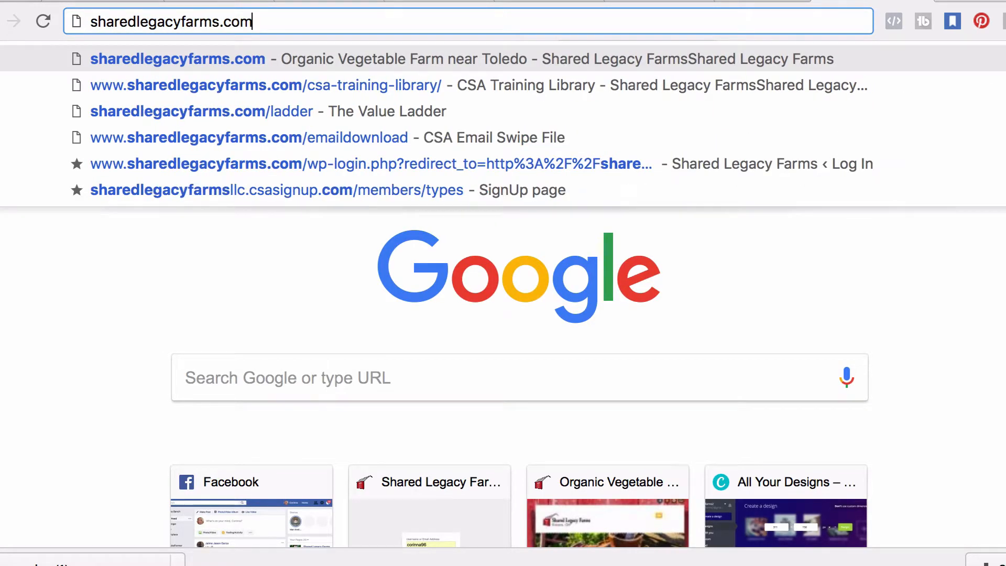
text(/canningchecklist)
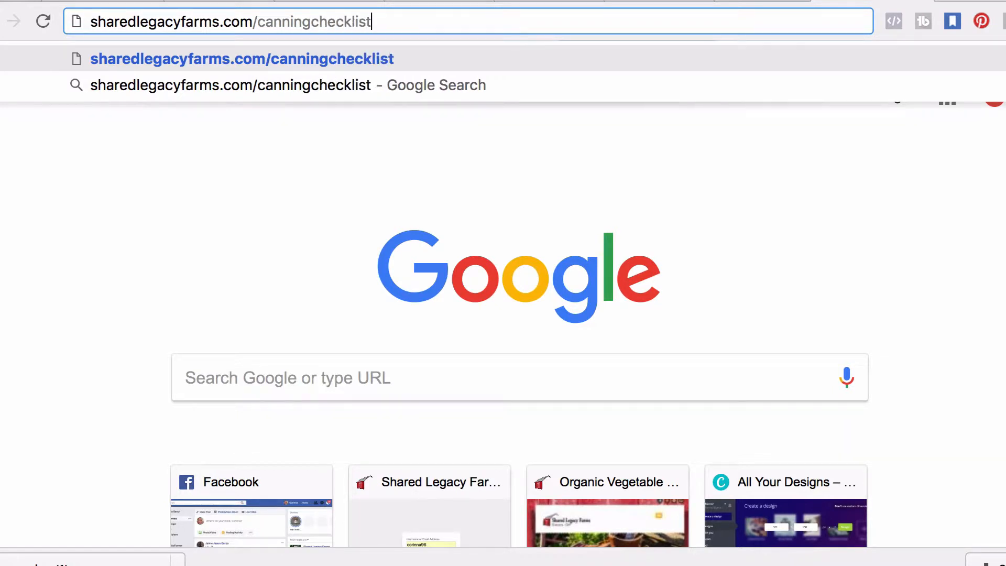
key(Return)
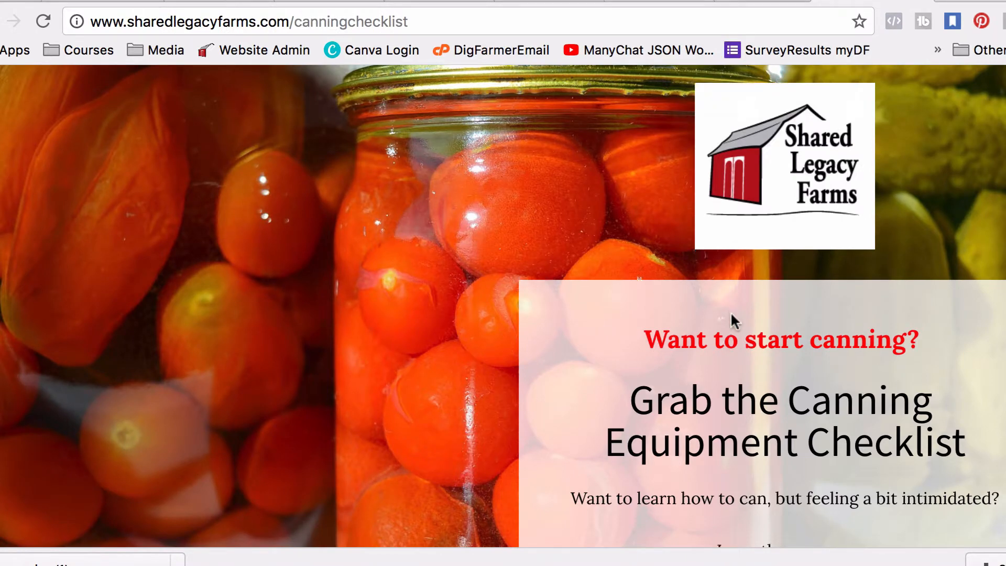
Step: Submit the signup form with a test first name and e-mail address
scroll(730, 314, down, 10)
click(708, 339)
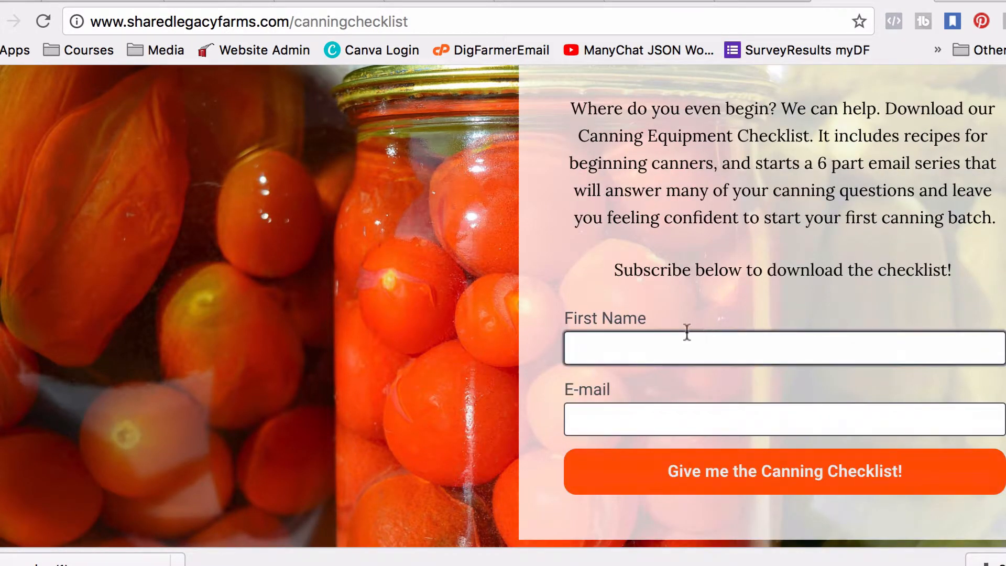
text(Corinna)
key(Tab)
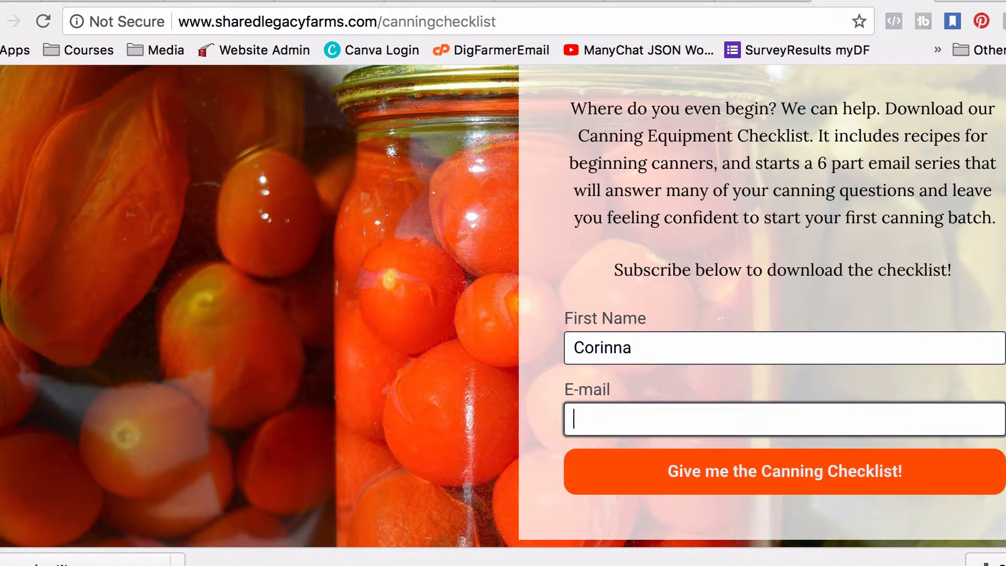
text(cbench)
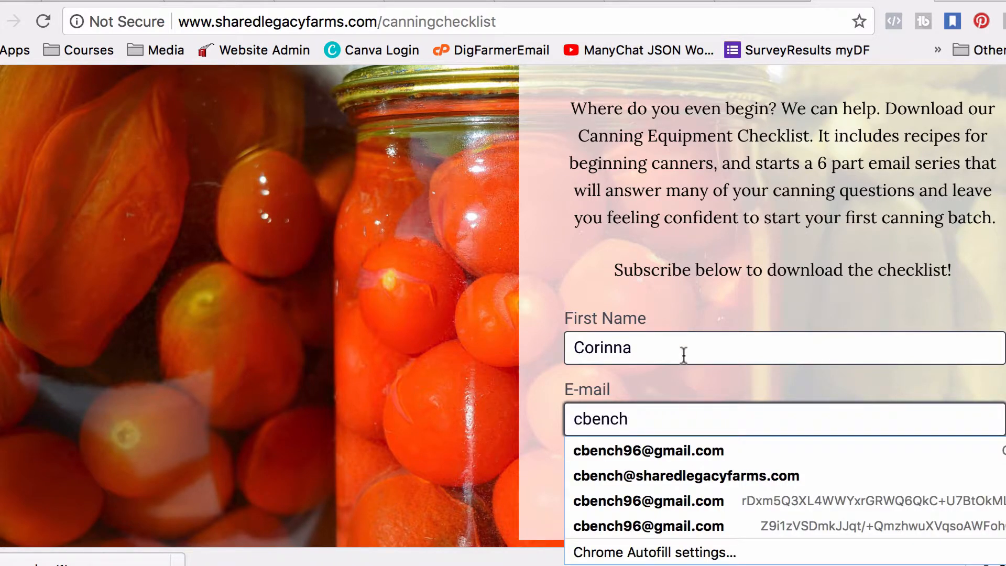
click(685, 451)
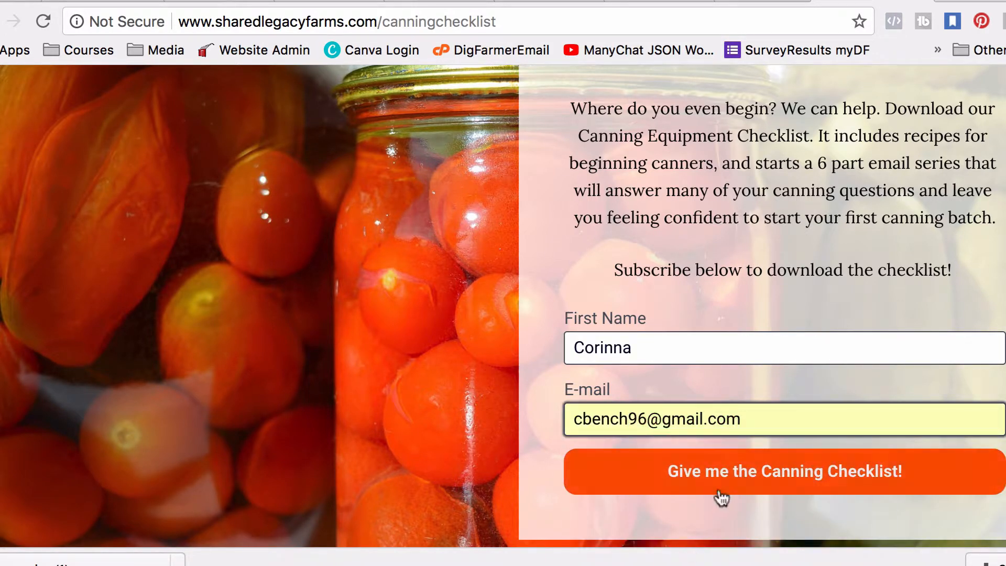
click(752, 477)
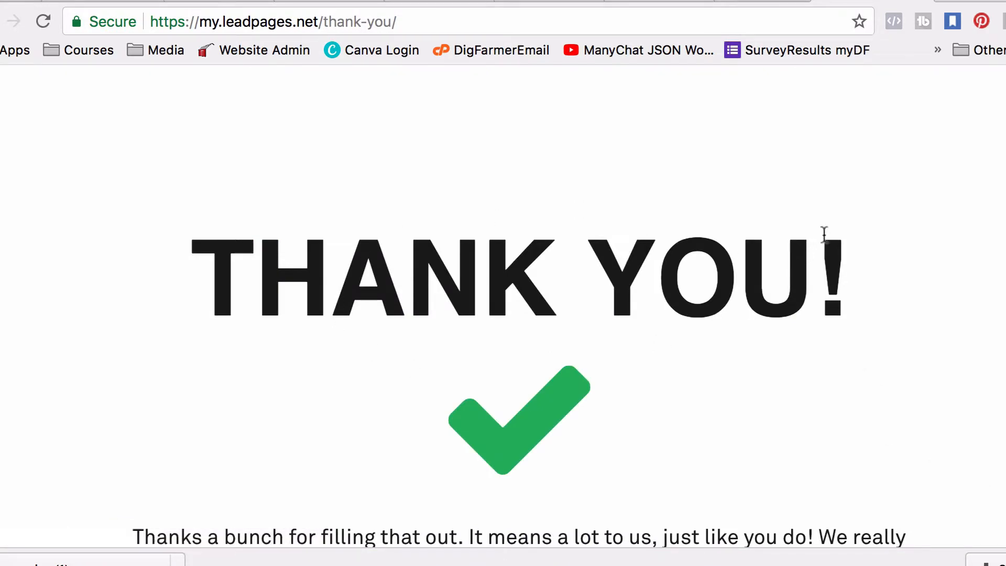
Step: Read through the whole Thank You page, then bring the Gmail inbox tab forward
scroll(898, 272, down, 3)
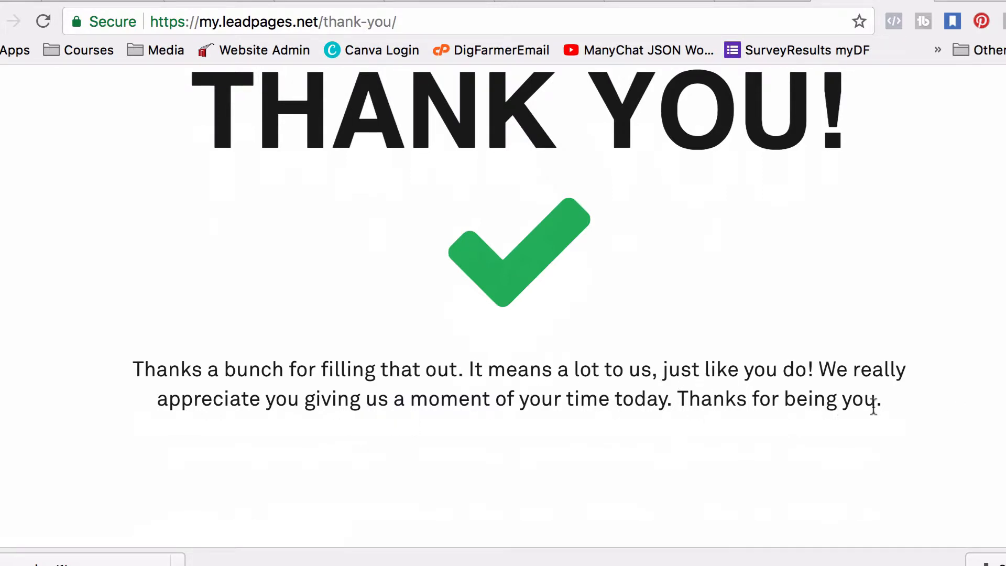
scroll(938, 398, up, 3)
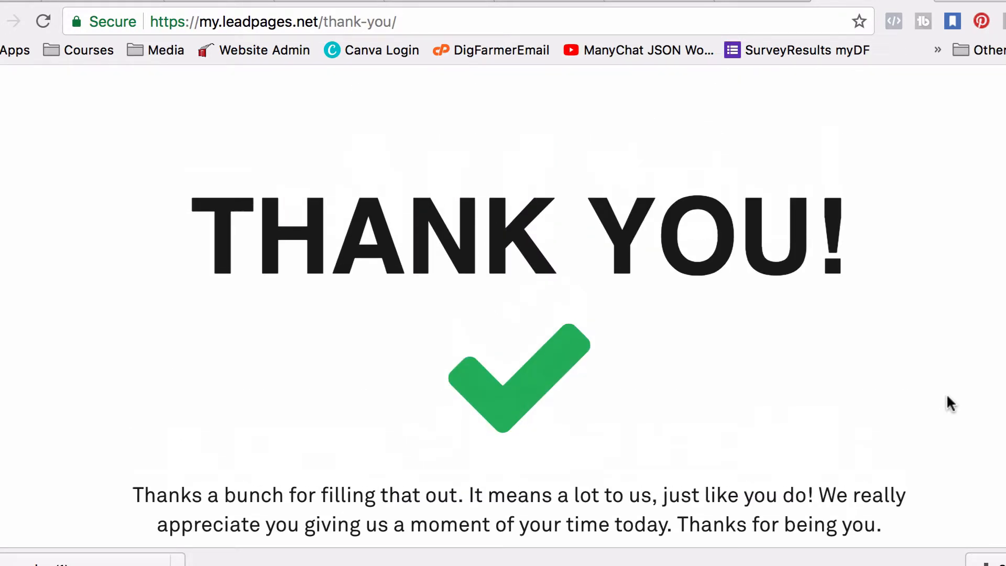
scroll(949, 403, up, 1)
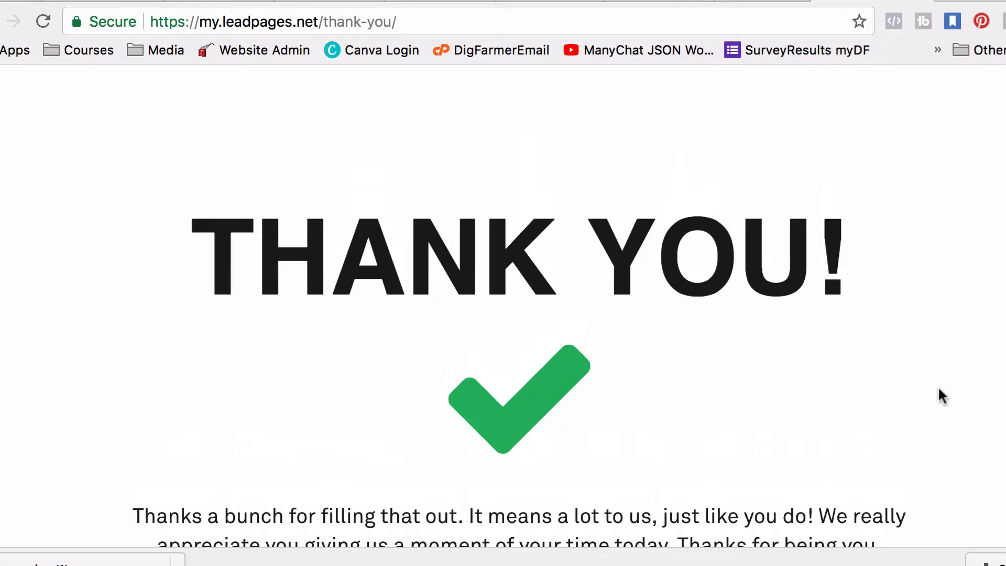
click(665, 1)
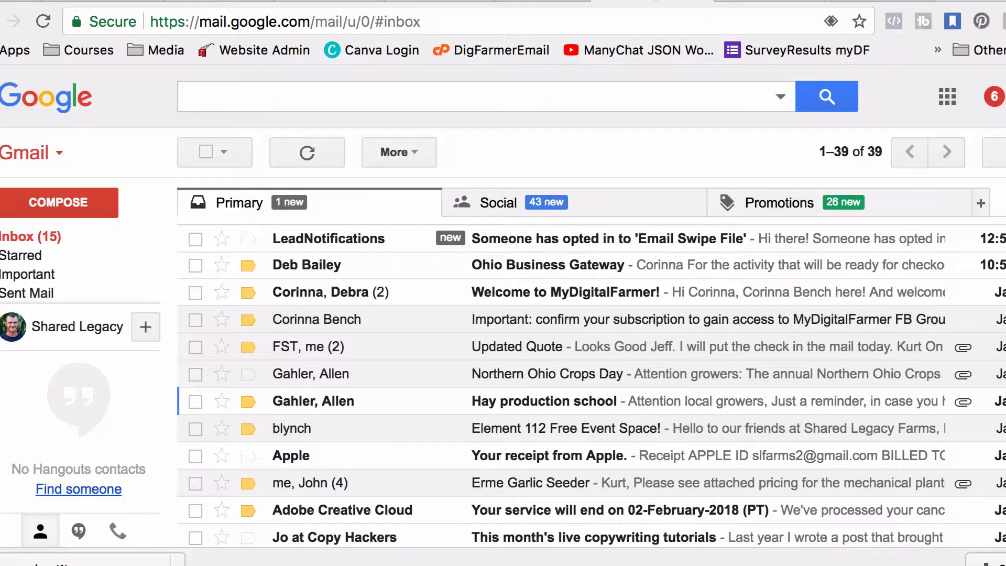
Step: In the subscriber's Gmail account, confirm the subscription and open Your_Canning_Equipment_Checklist.pdf
click(1004, 98)
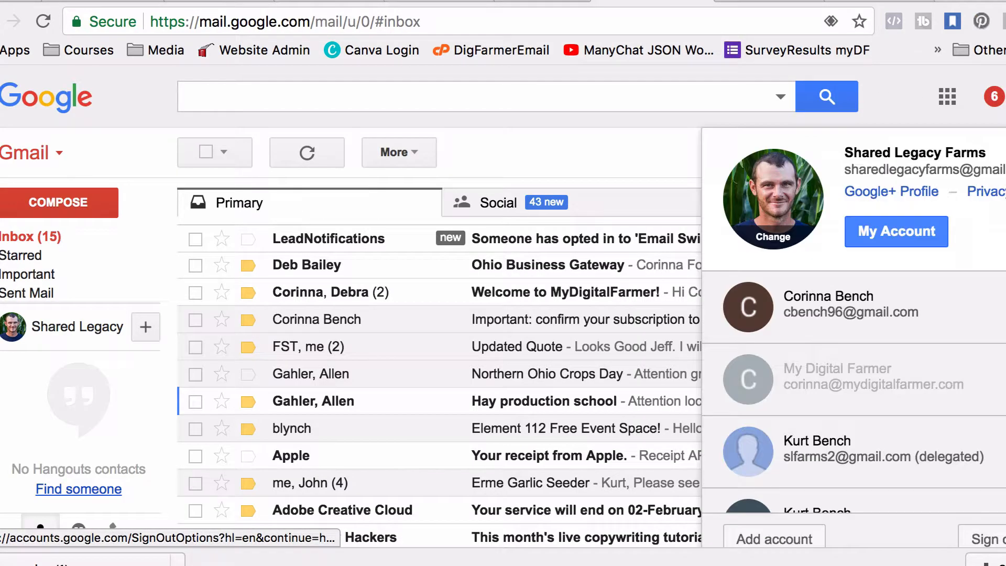
click(970, 308)
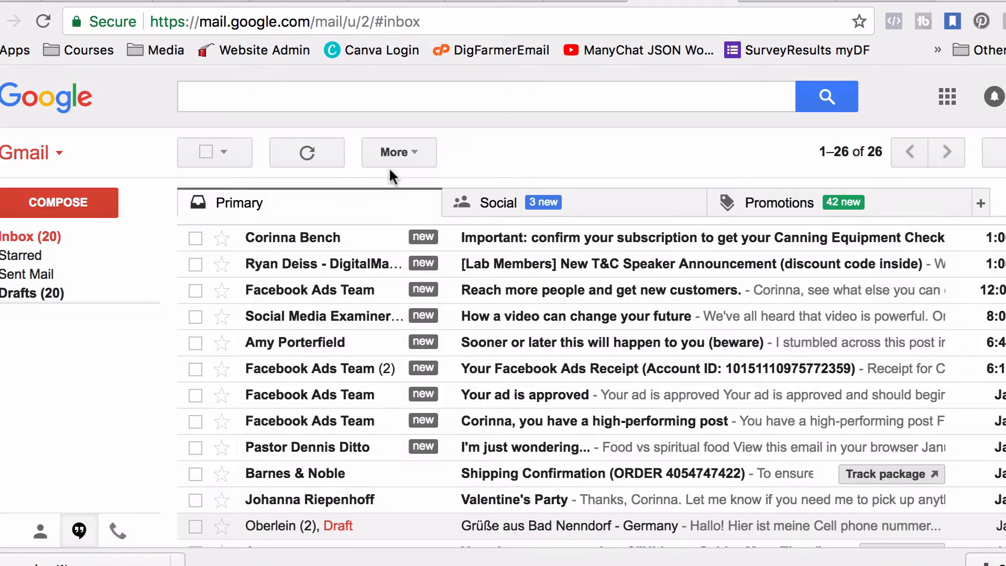
click(539, 237)
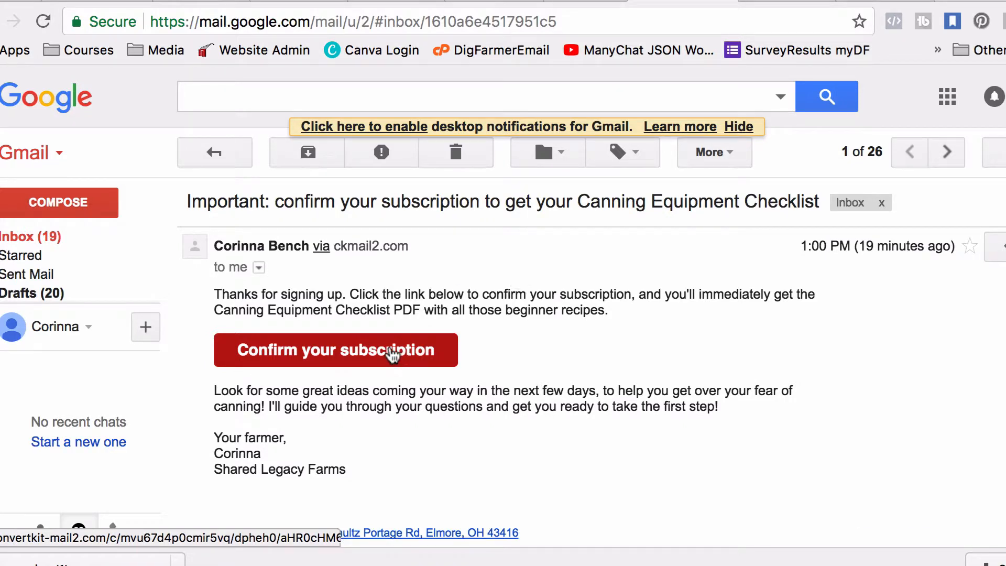
click(393, 354)
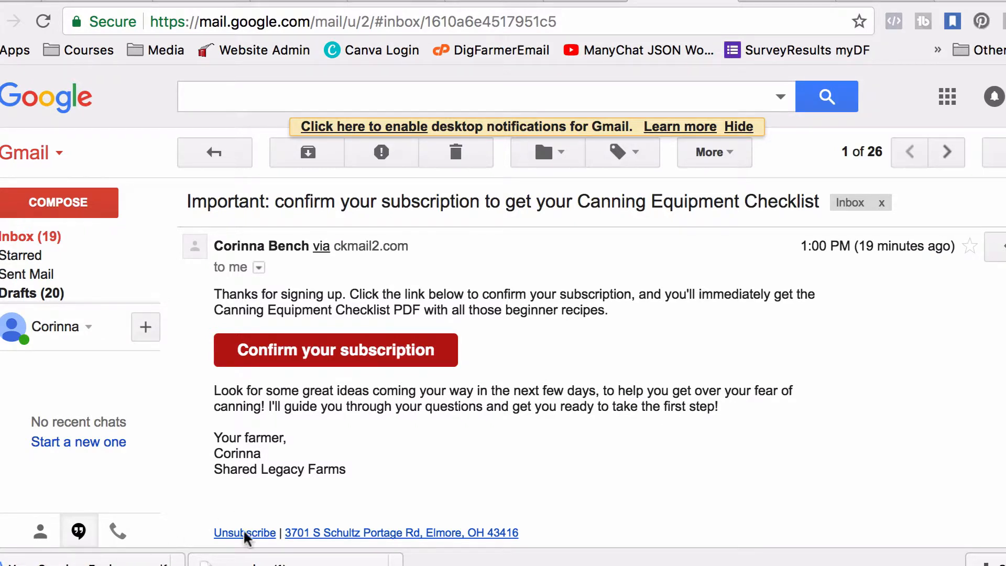
click(88, 563)
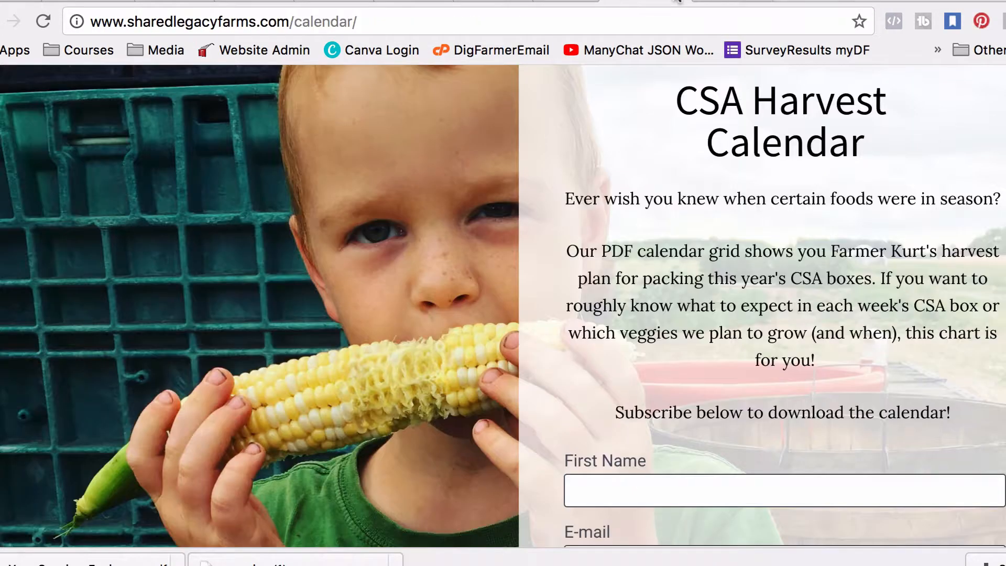
Step: Check the calendar, thank-you and ConvertKit tabs, ending on the Canning Equipment LM editor
click(677, 3)
click(733, 1)
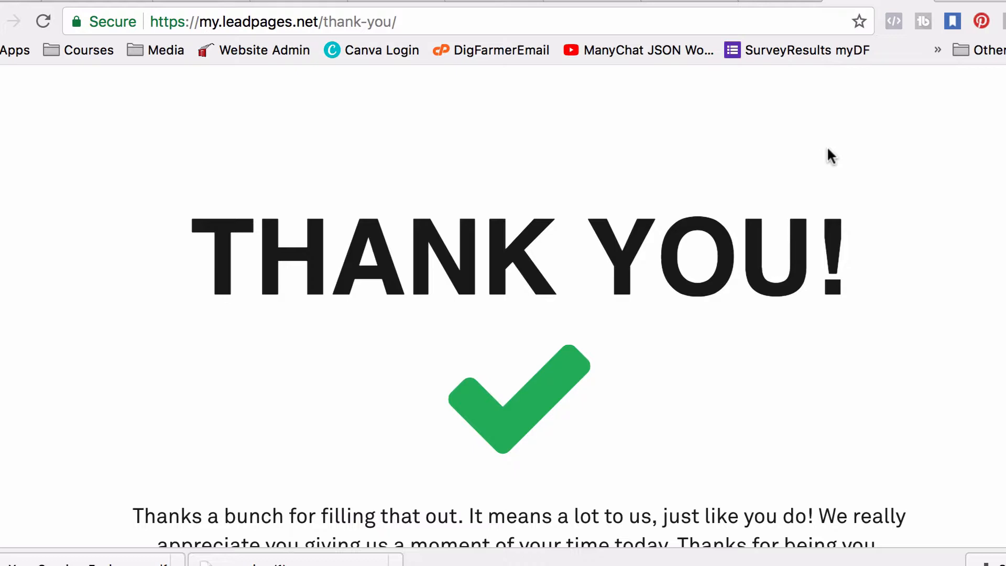
click(108, 2)
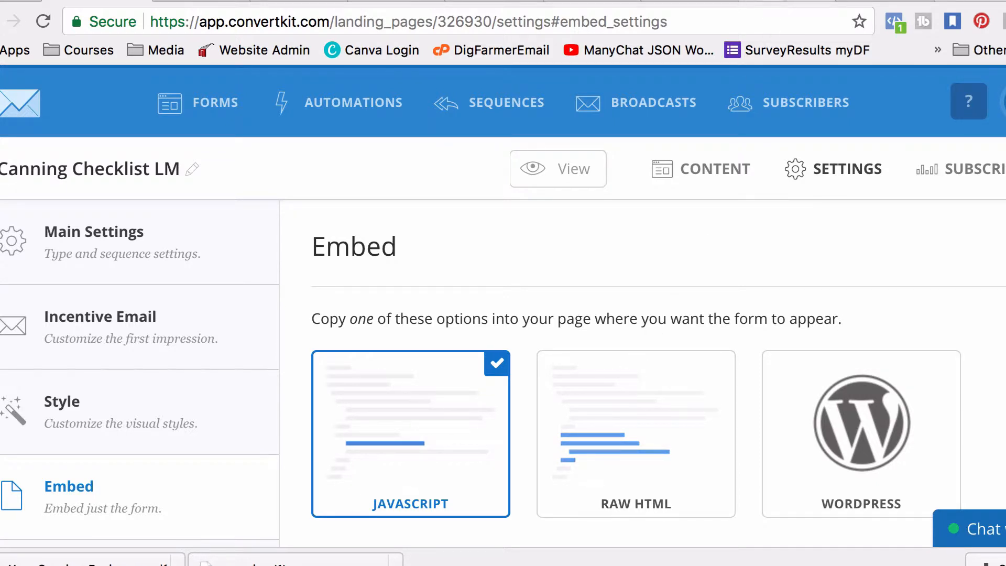
click(780, 1)
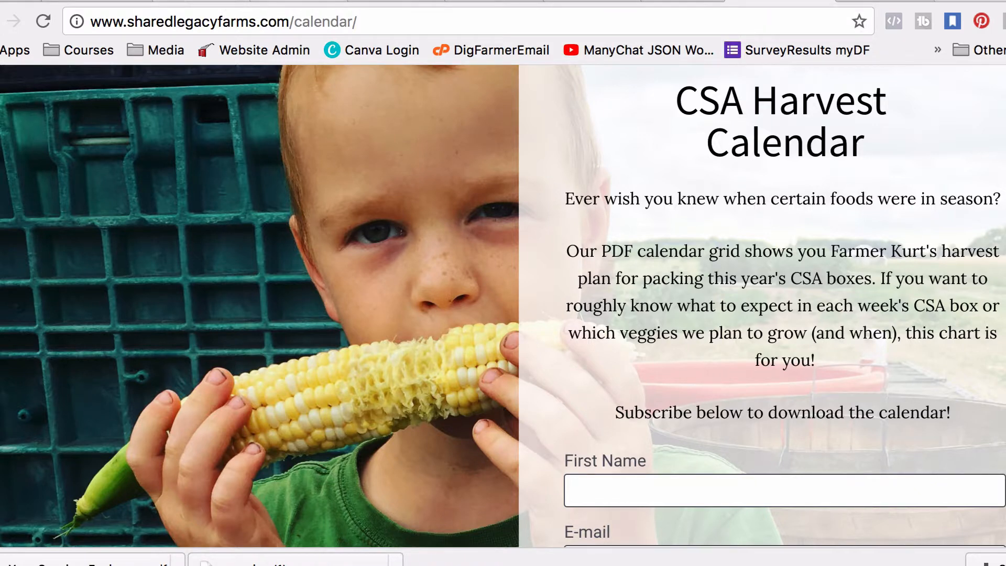
click(223, 3)
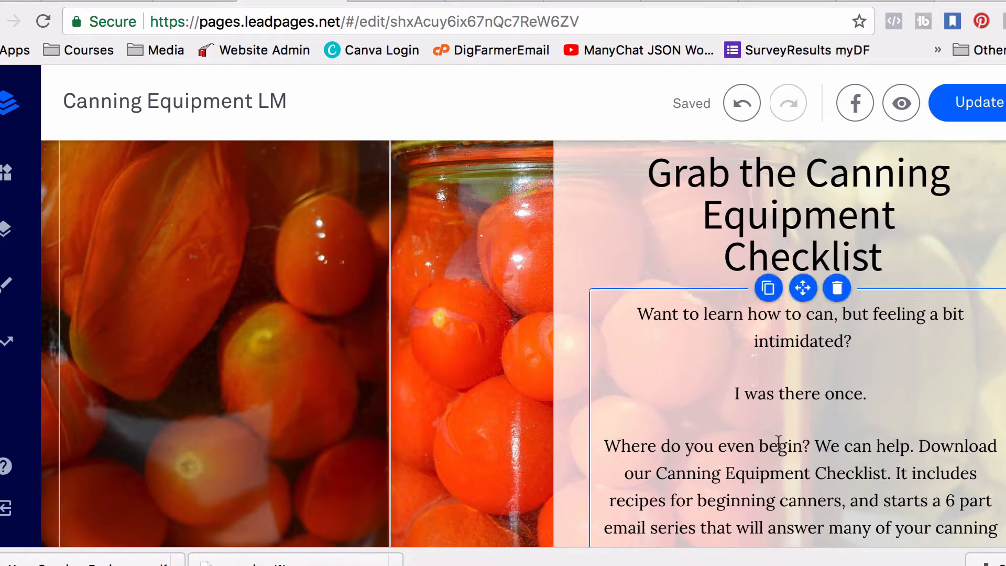
Step: Scroll the Canning Equipment LM editor down toward its opt-in form
scroll(790, 453, down, 7)
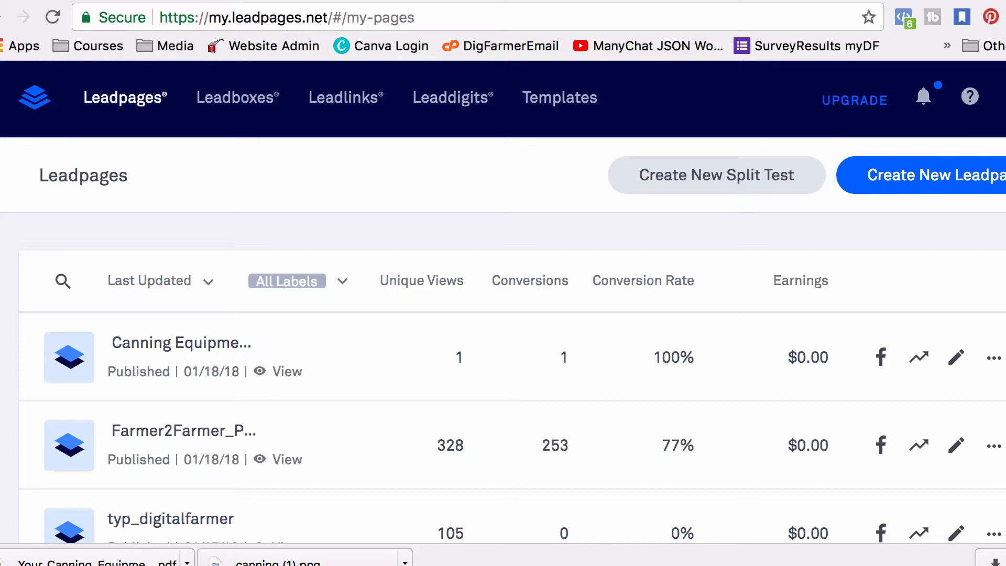
Step: Find typ_BulkBuyersClub further down My Pages and open it in the editor
scroll(503, 302, down, 10)
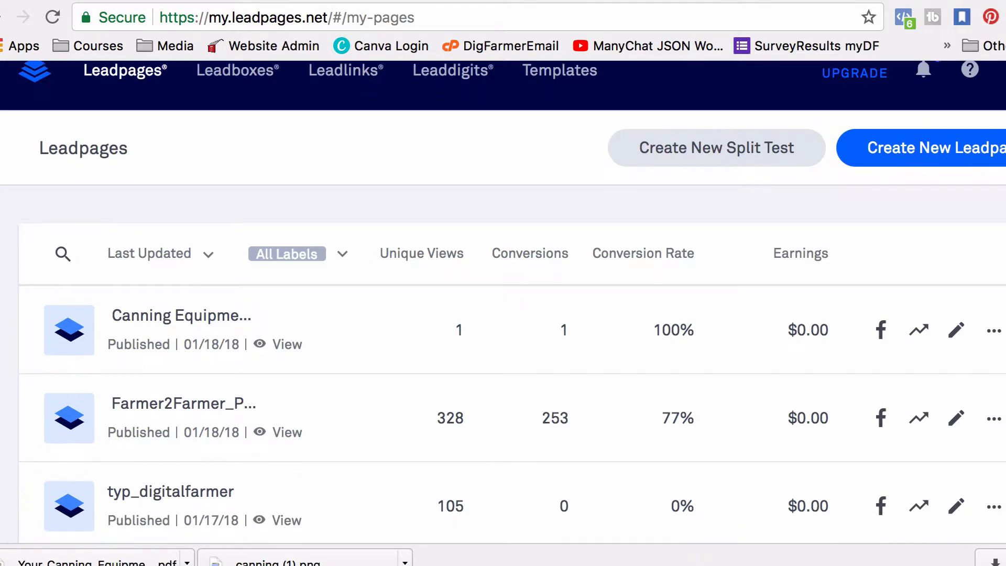
scroll(512, 337, down, 2)
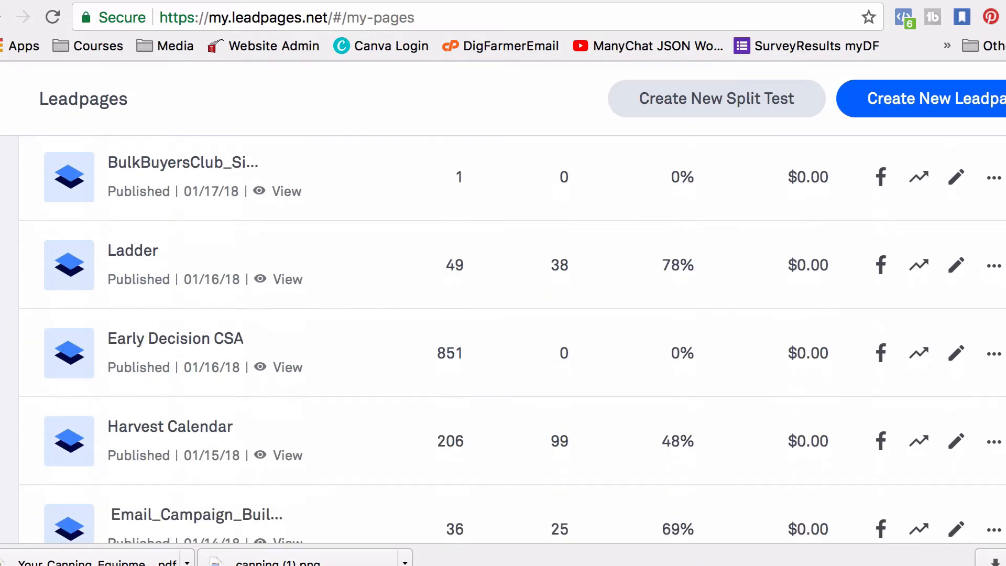
scroll(512, 343, down, 3)
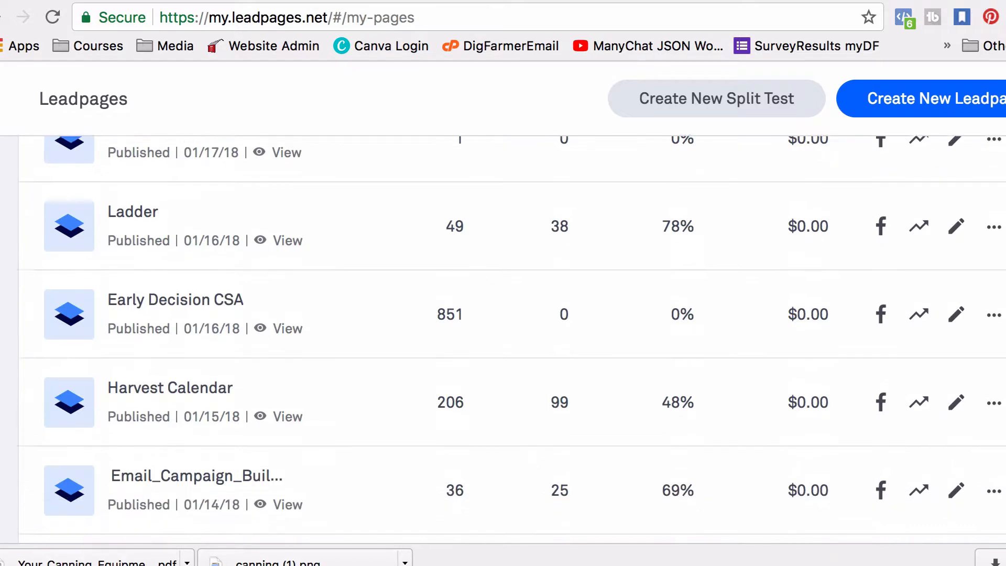
scroll(511, 338, down, 8)
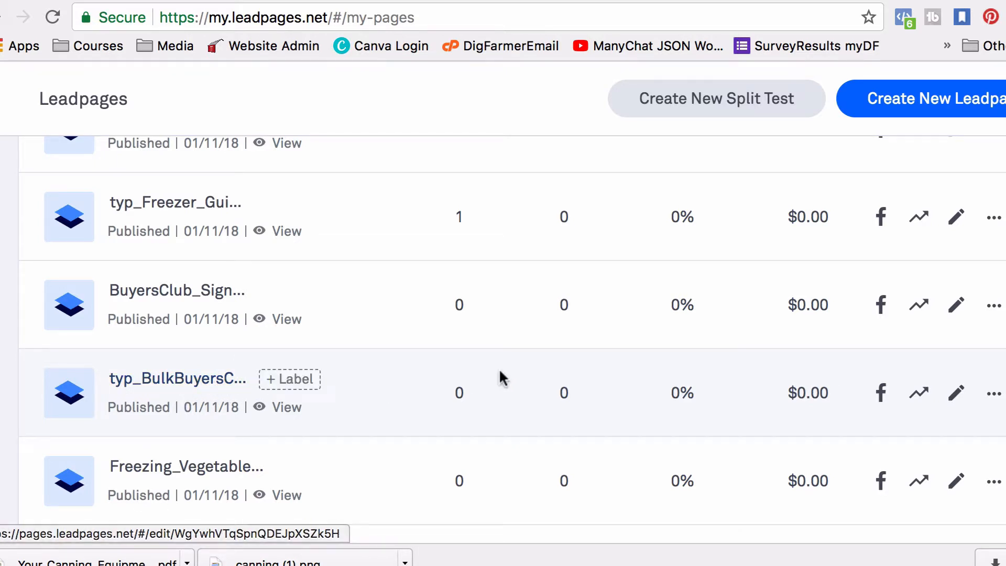
click(220, 390)
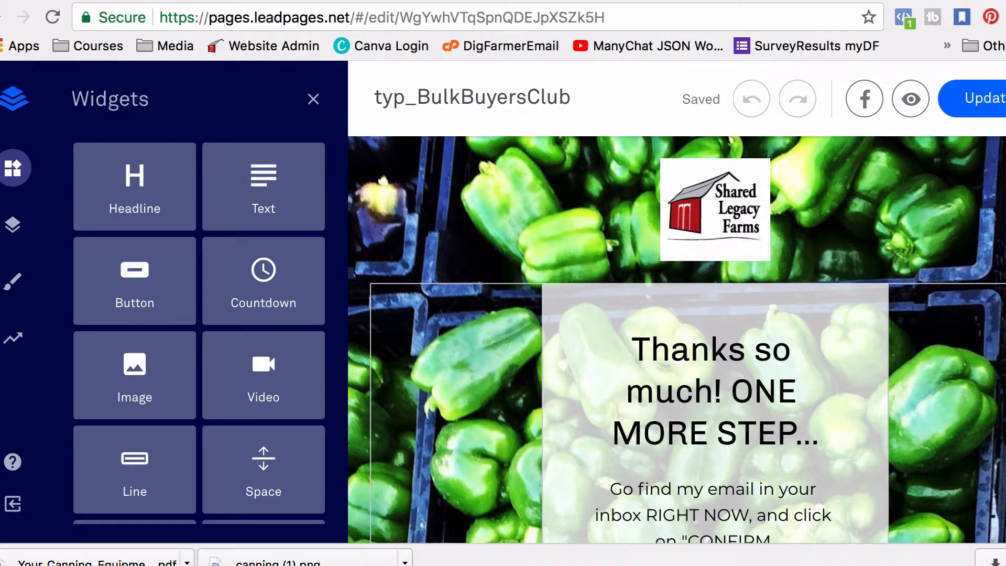
scroll(676, 339, down, 2)
scroll(676, 339, up, 2)
scroll(676, 340, down, 1)
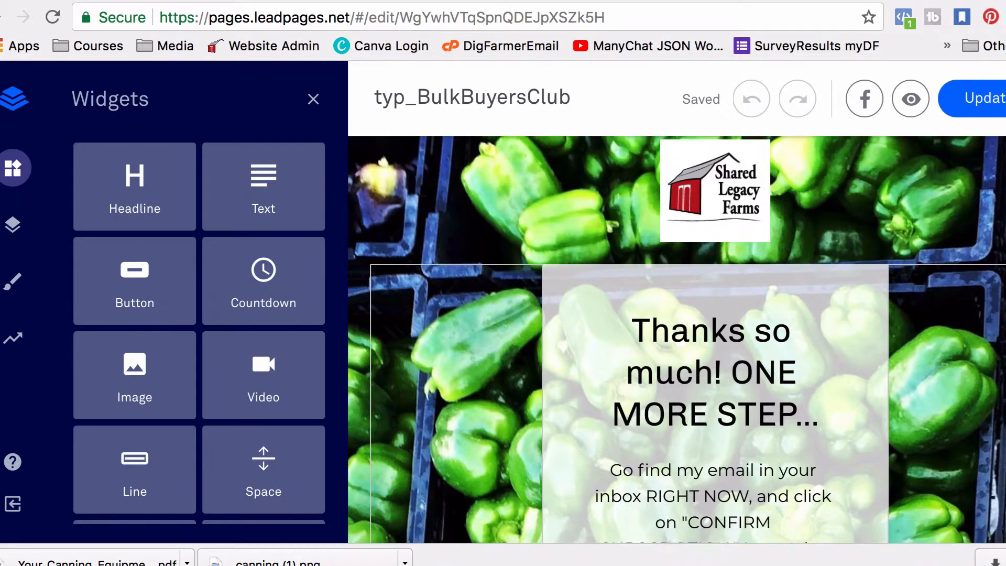
scroll(676, 340, down, 3)
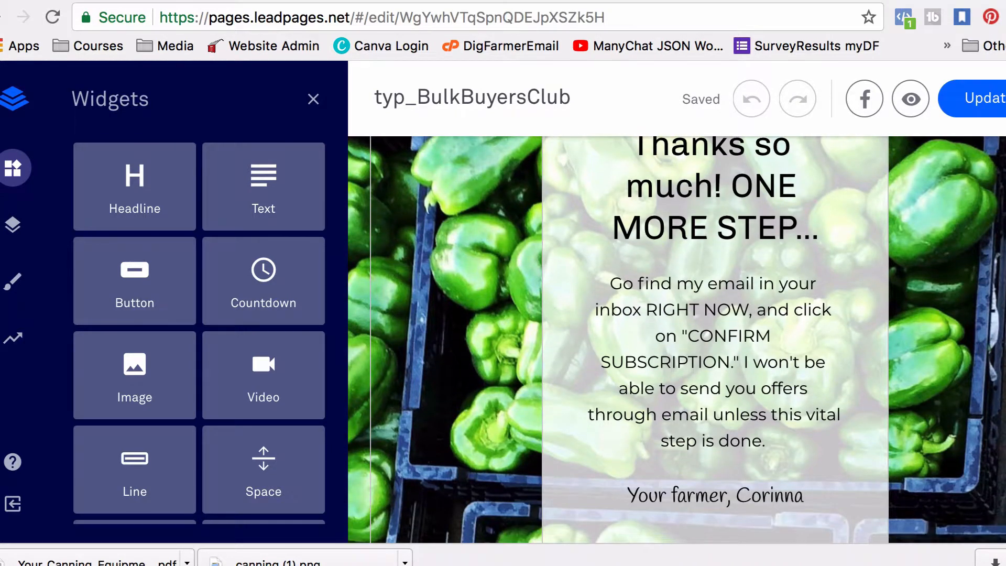
scroll(676, 339, down, 2)
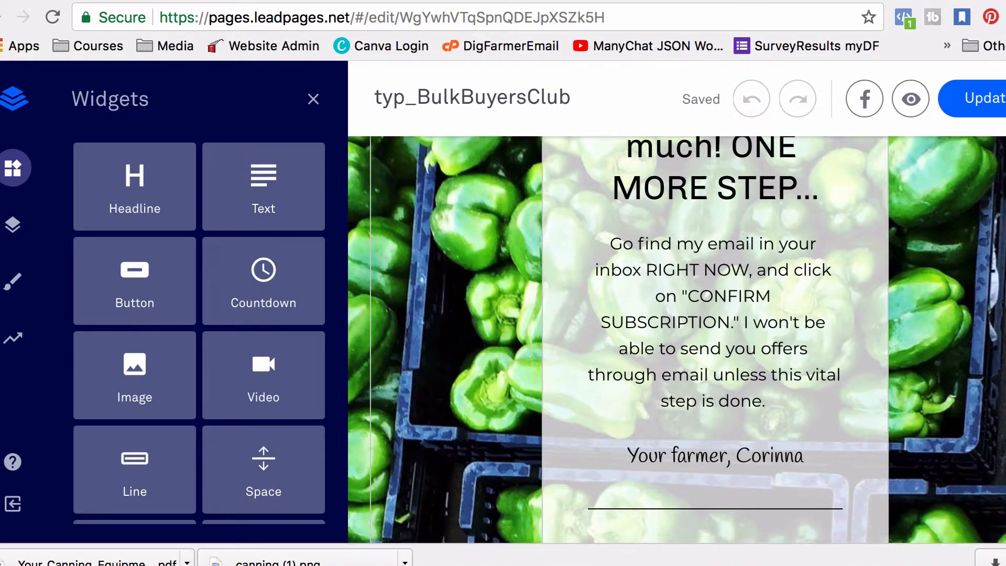
scroll(676, 340, down, 2)
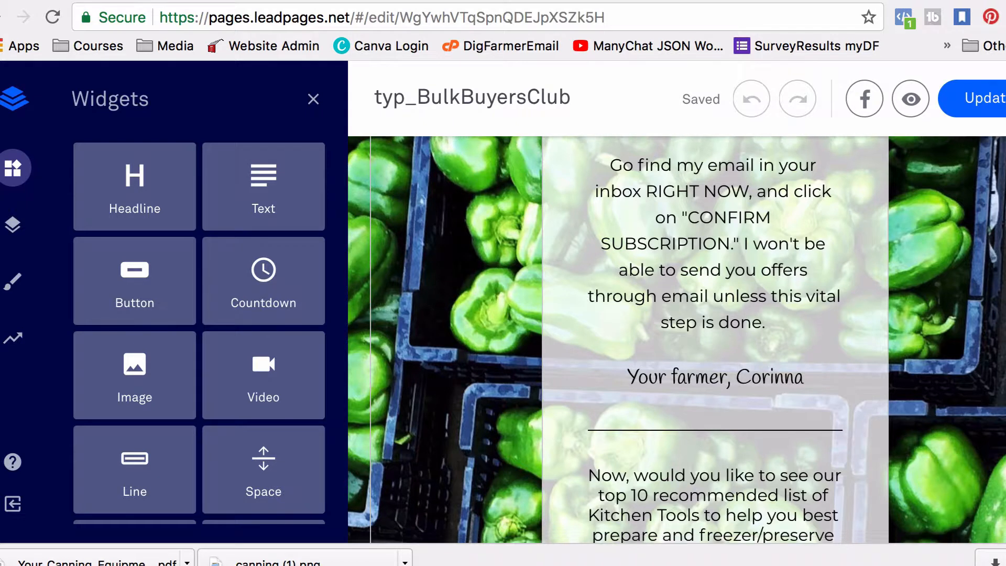
scroll(676, 339, down, 1)
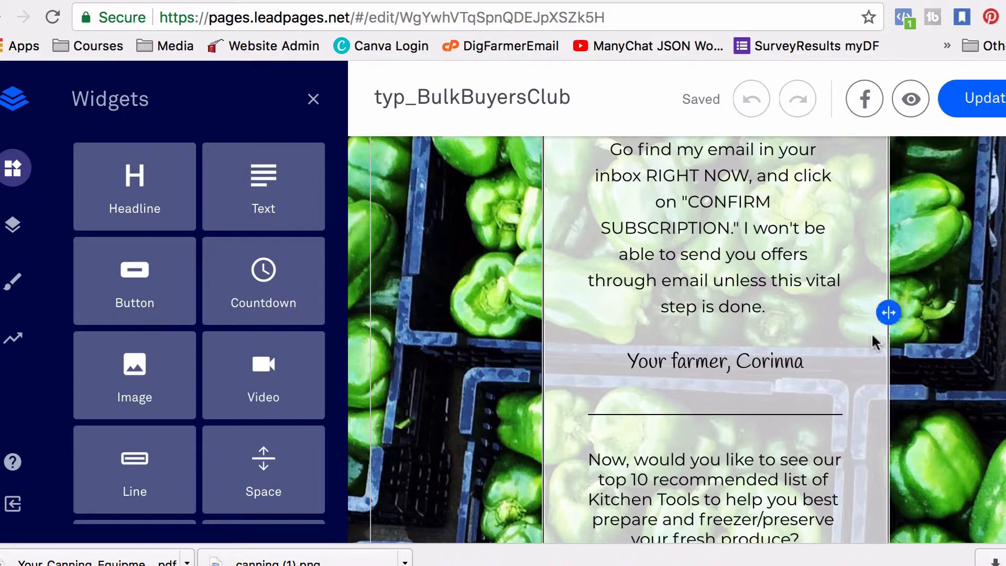
scroll(835, 355, down, 3)
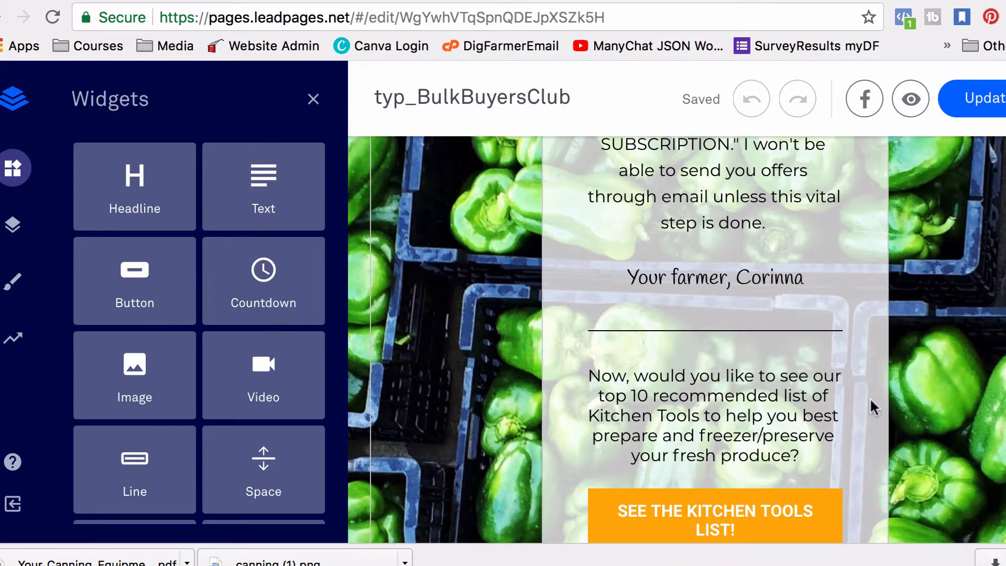
scroll(873, 393, down, 2)
scroll(871, 393, down, 1)
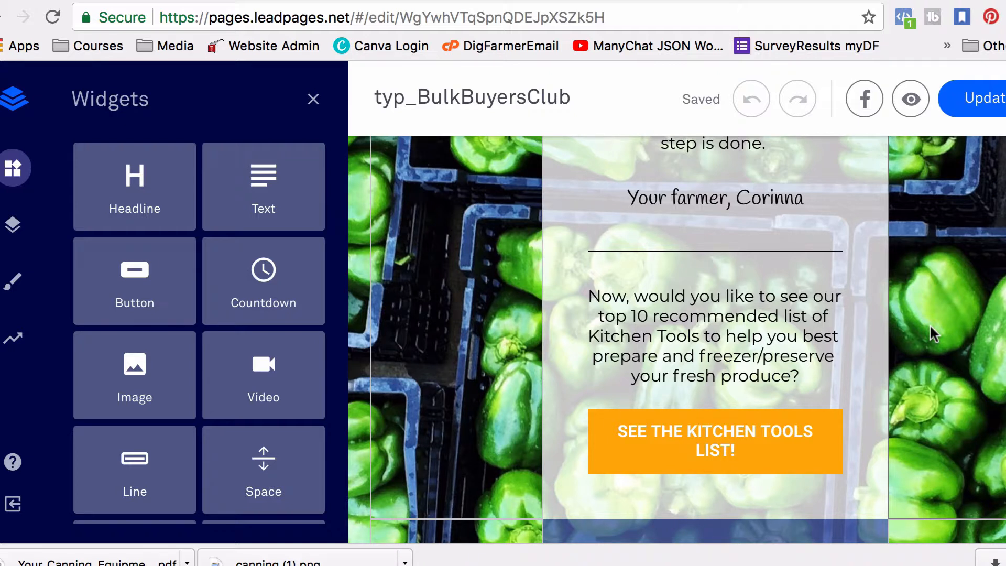
scroll(942, 337, up, 5)
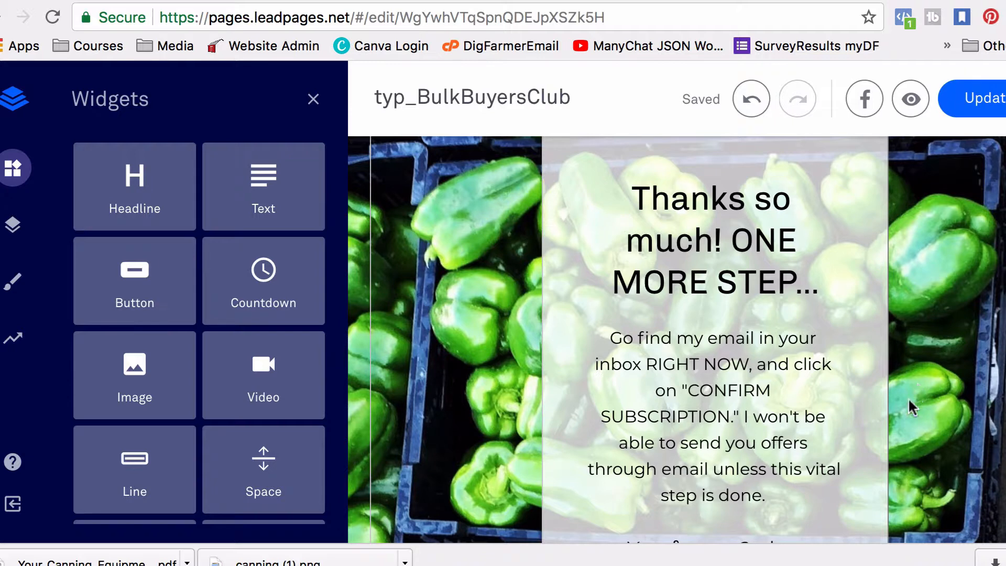
scroll(972, 439, down, 1)
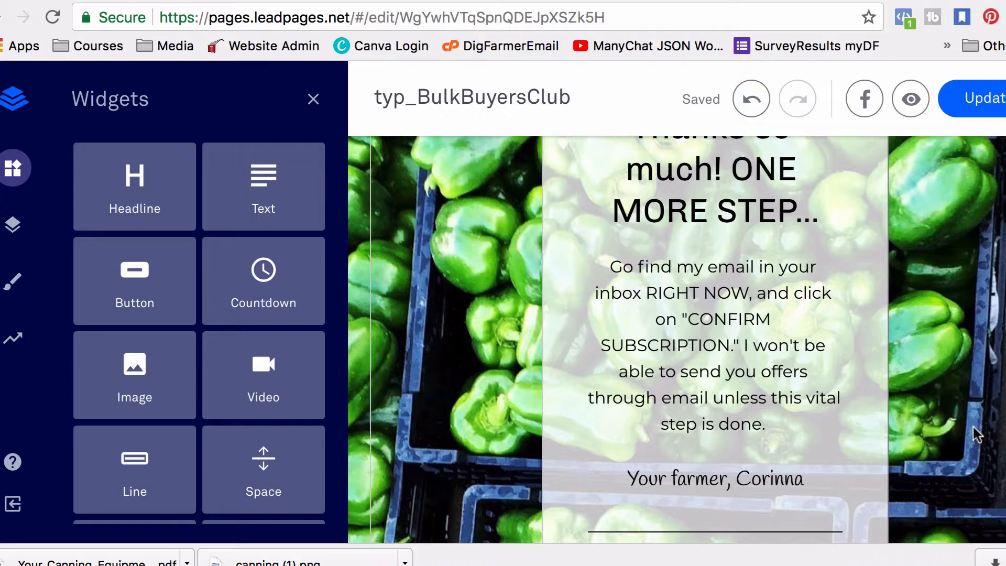
scroll(961, 461, down, 4)
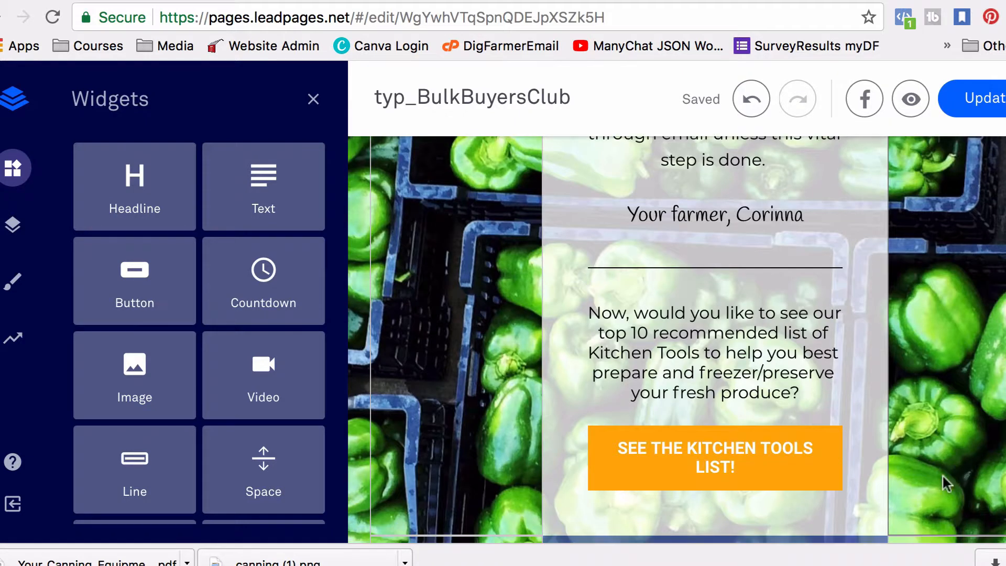
click(732, 470)
click(723, 451)
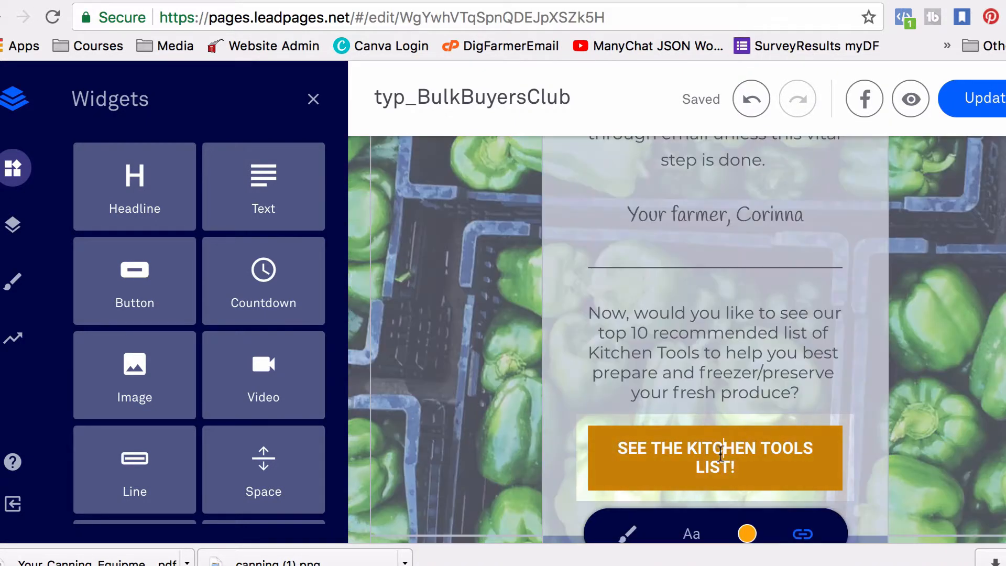
scroll(753, 455, down, 2)
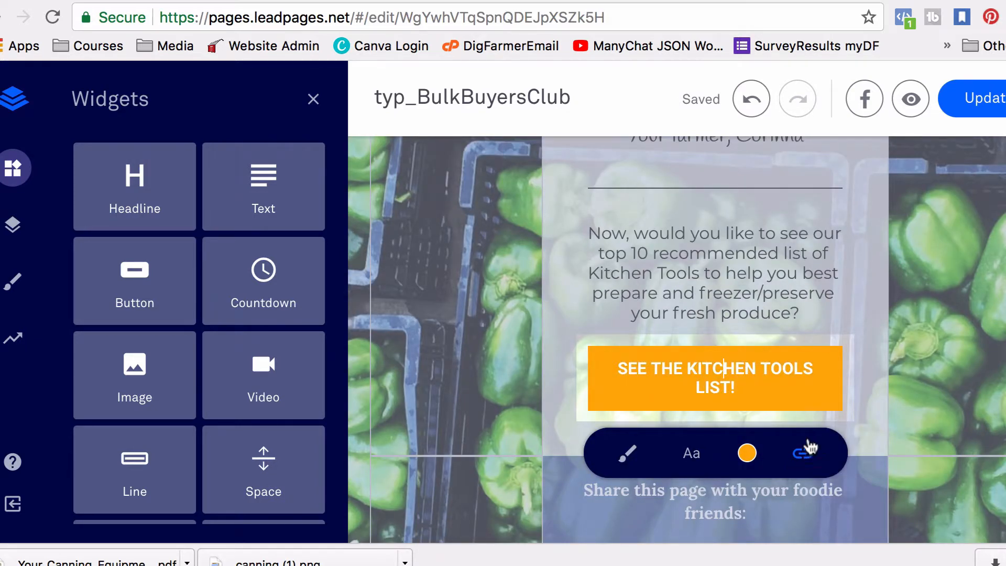
click(802, 453)
scroll(796, 455, down, 1)
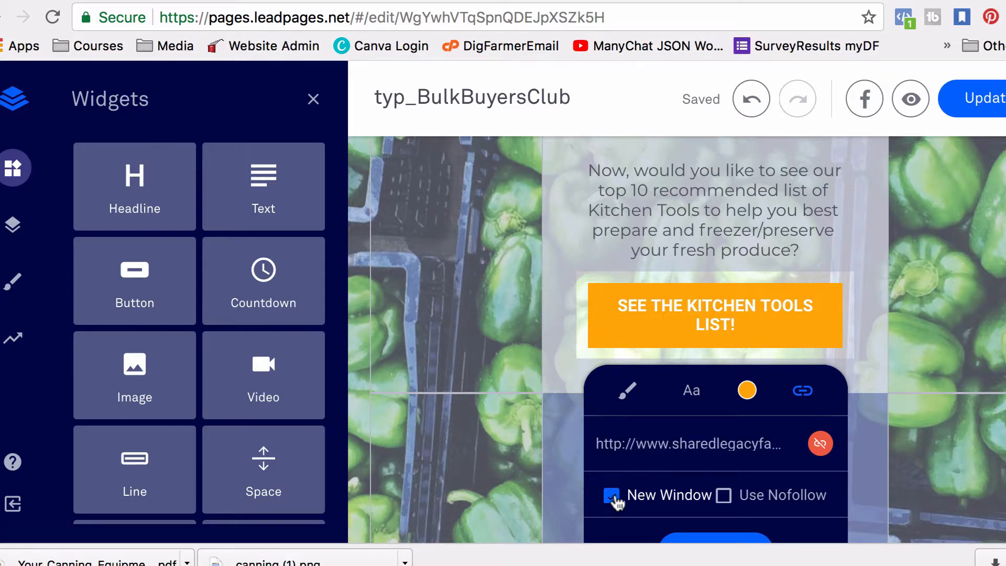
scroll(615, 498, down, 1)
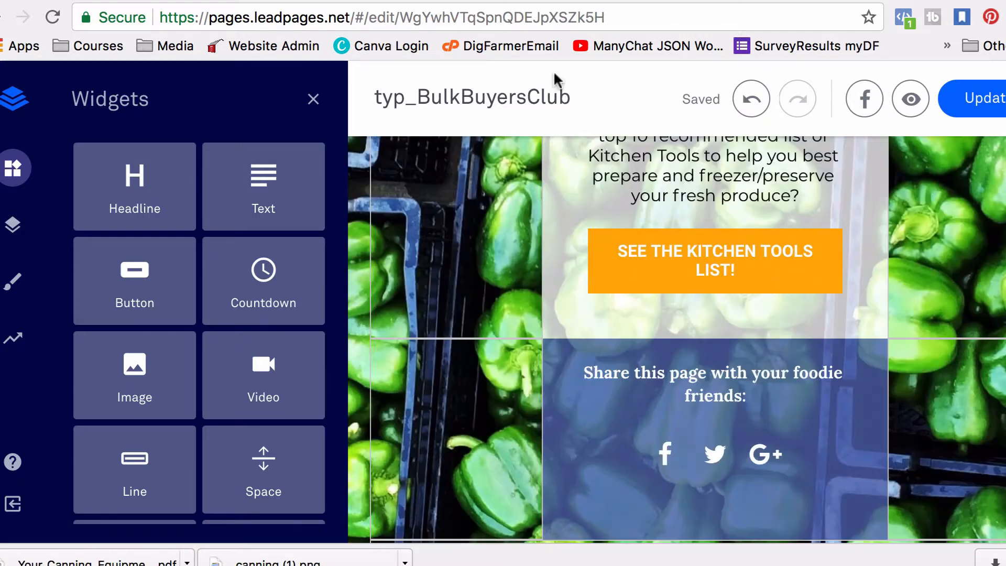
scroll(540, 182, up, 4)
scroll(979, 335, up, 4)
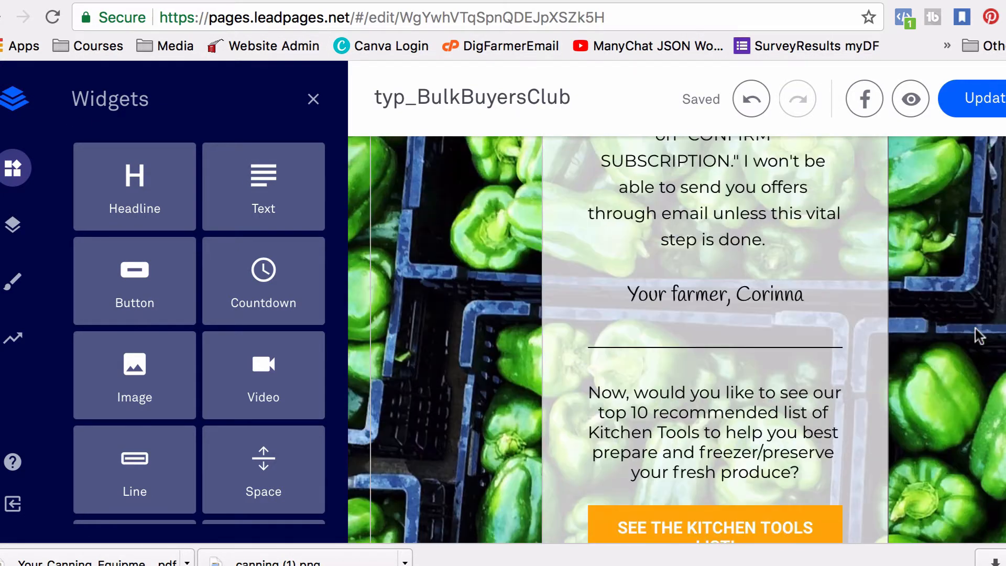
Step: Reopen Canning Equipment LM from all pages and edit its 'Give me the Canning Checklist!' button
click(11, 97)
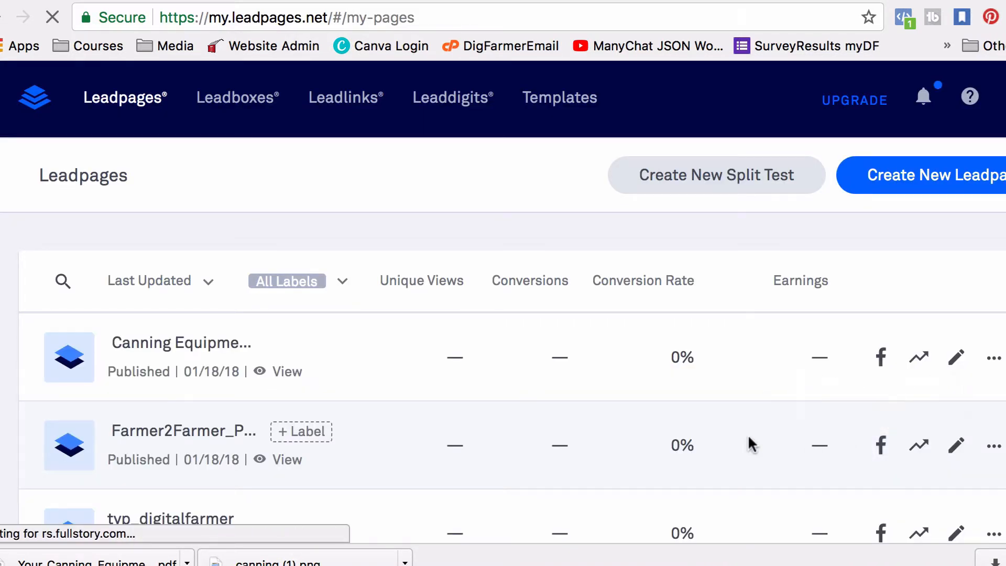
click(188, 348)
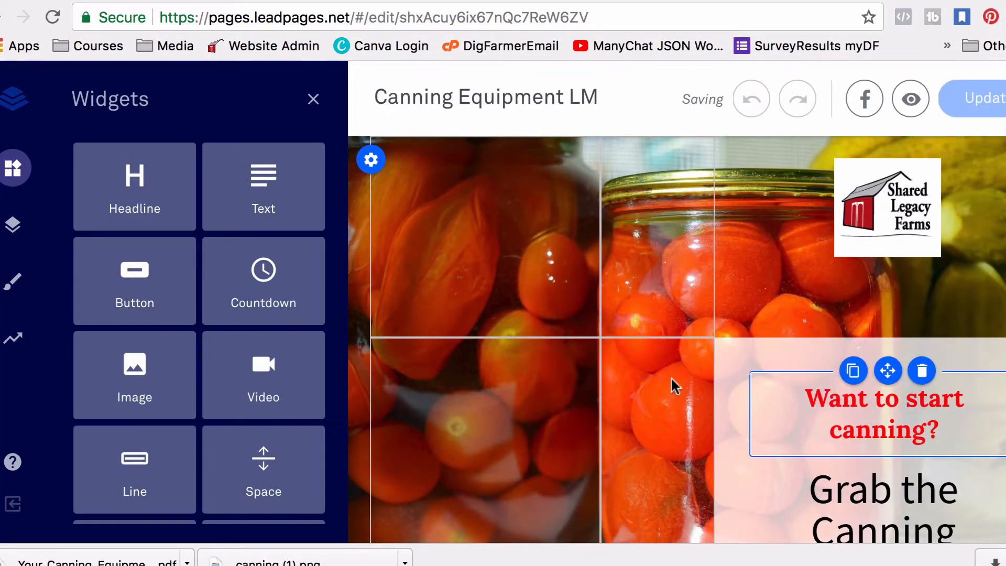
scroll(856, 411, down, 10)
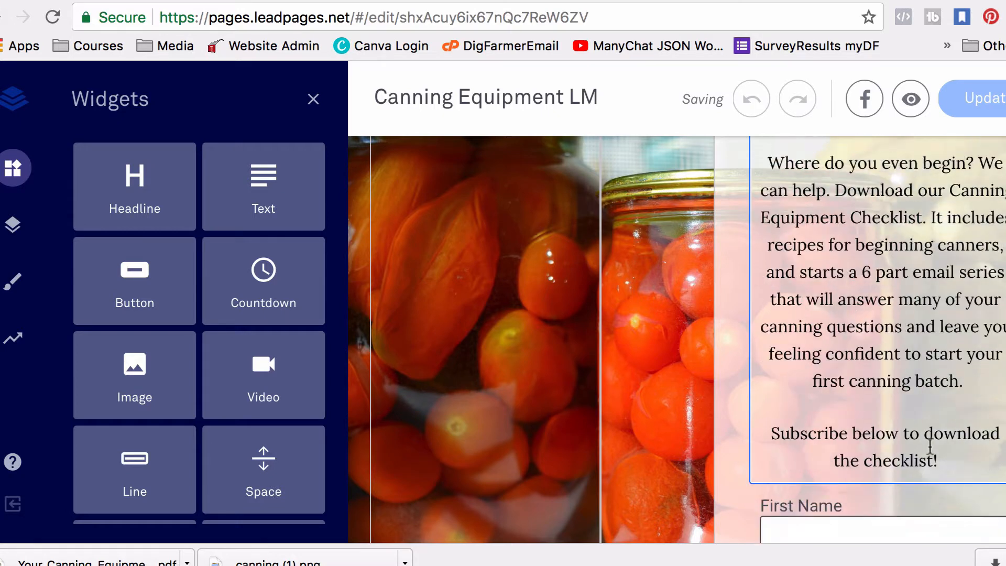
click(936, 478)
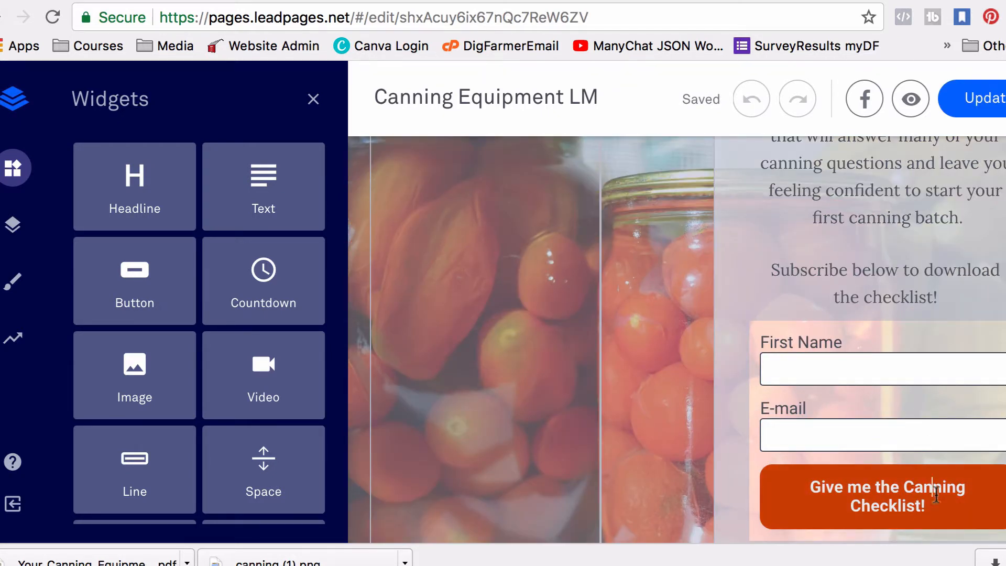
double_click(936, 489)
Step: Set the opt-in form's after-submit action to redirect to the typ_BulkBuyersClub Leadpage and save
click(971, 498)
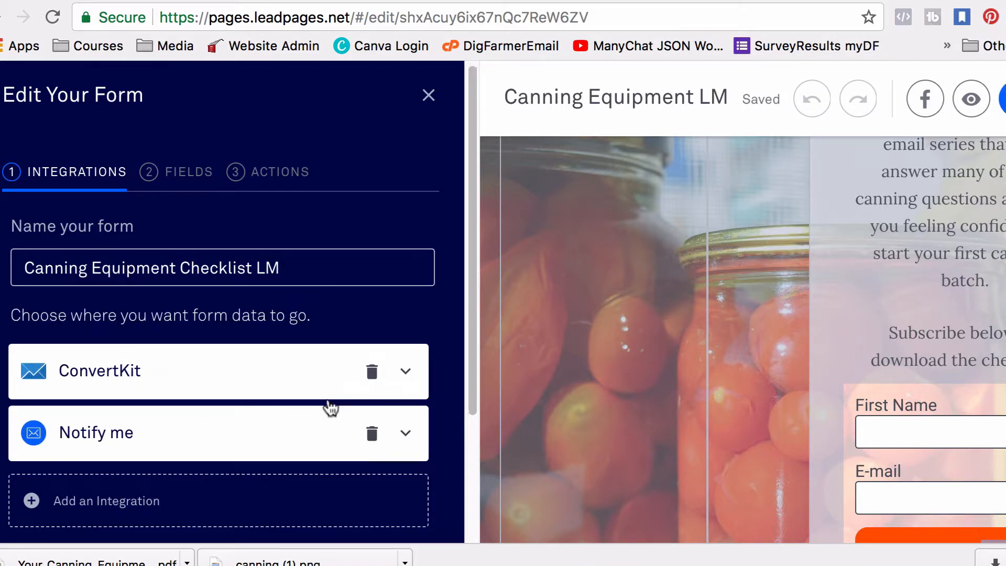
scroll(330, 406, down, 2)
scroll(327, 398, up, 1)
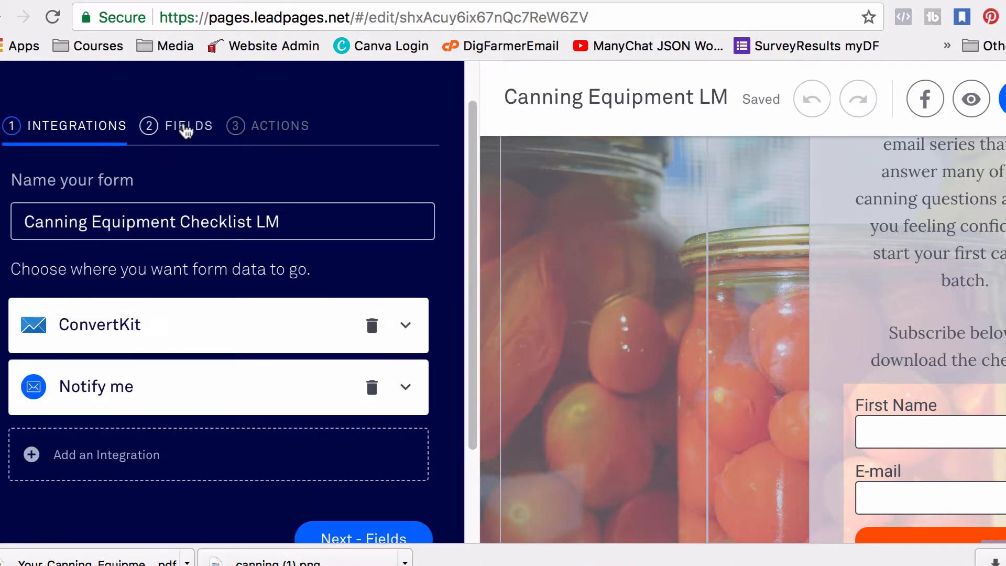
click(288, 127)
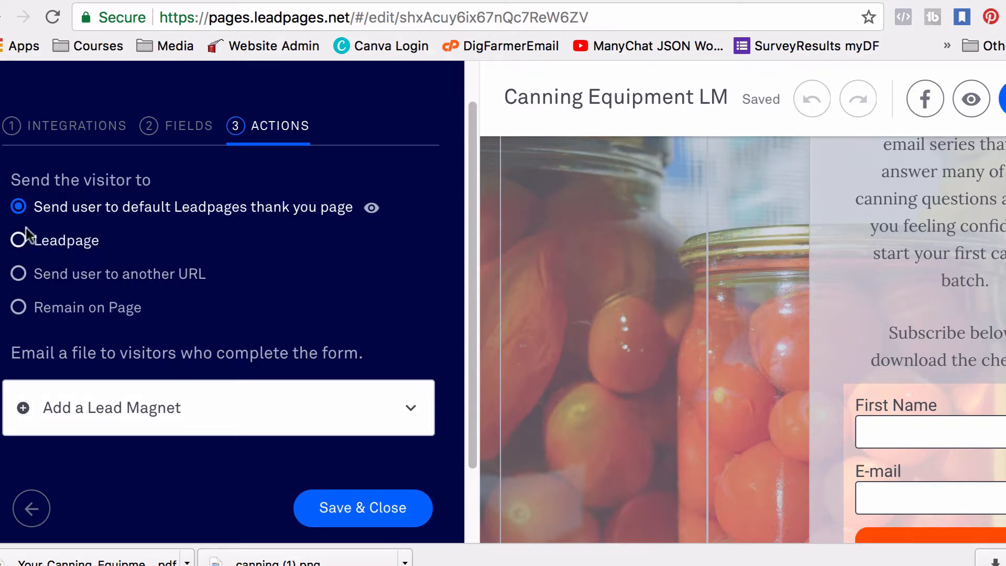
click(23, 248)
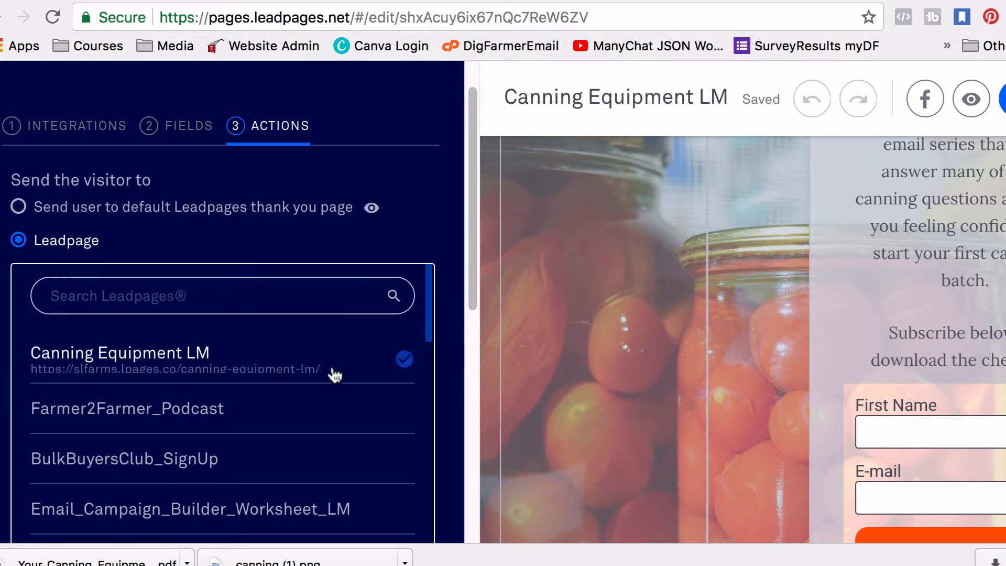
scroll(320, 427, down, 2)
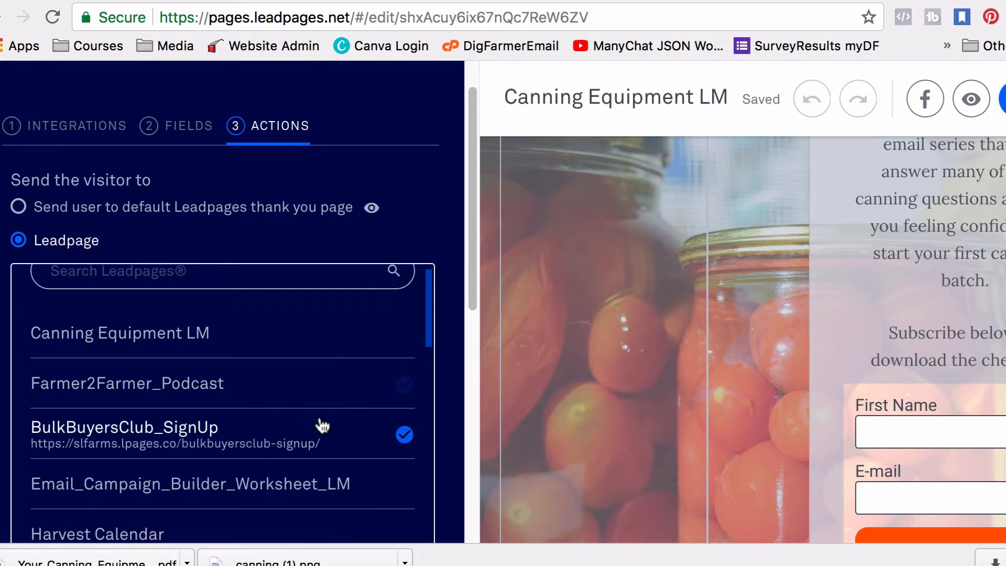
scroll(319, 433, down, 8)
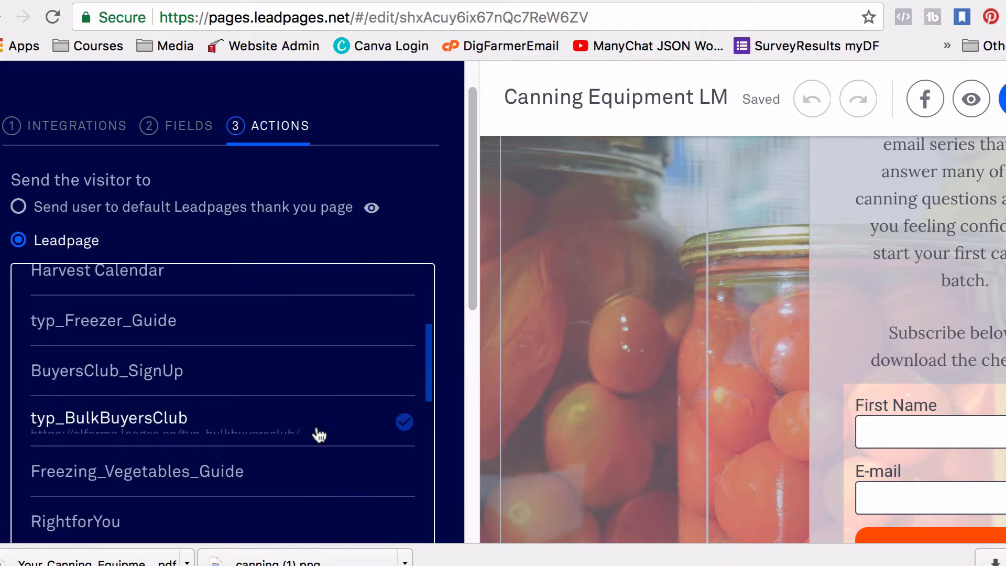
scroll(319, 438, down, 4)
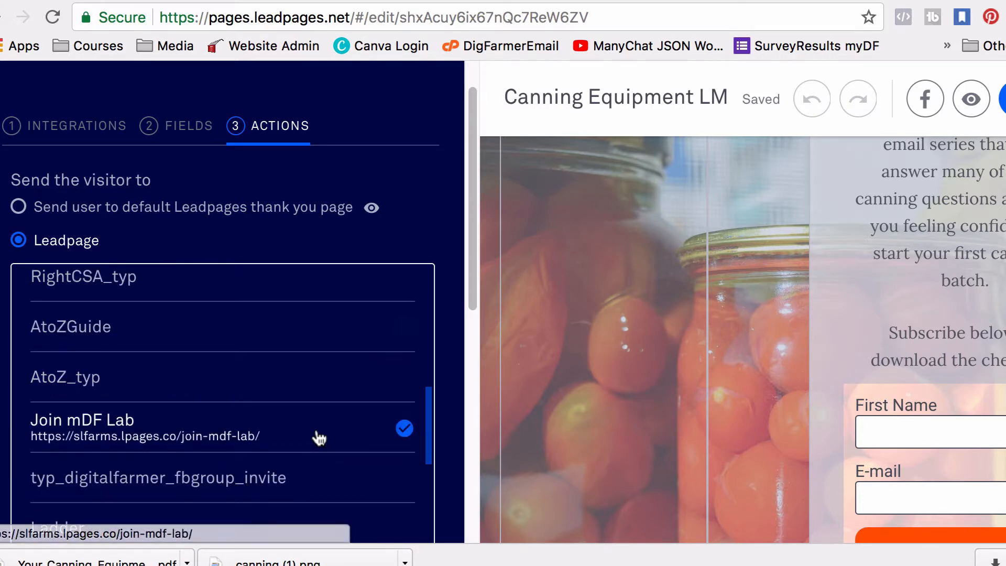
scroll(316, 442, down, 3)
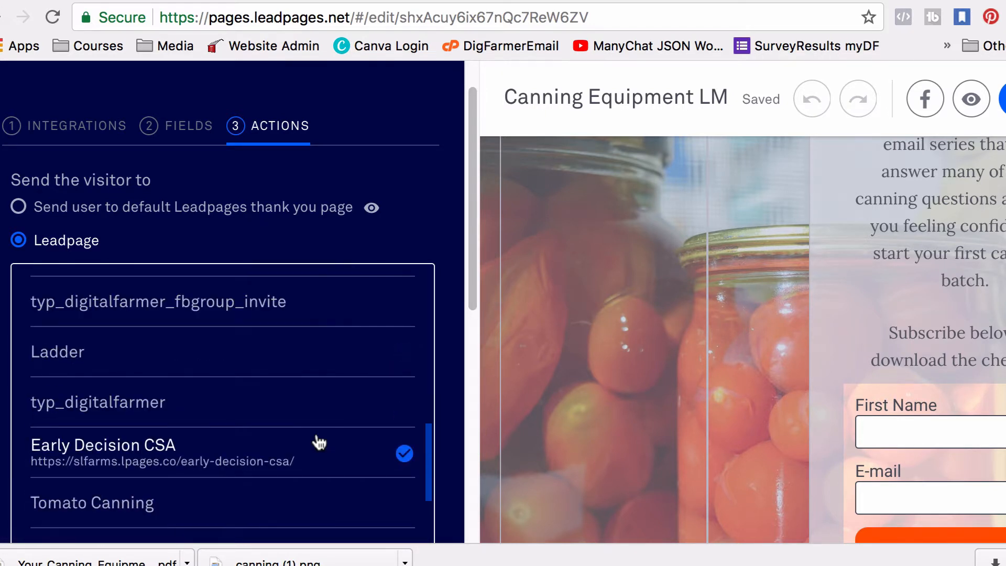
scroll(314, 438, up, 3)
scroll(313, 435, up, 5)
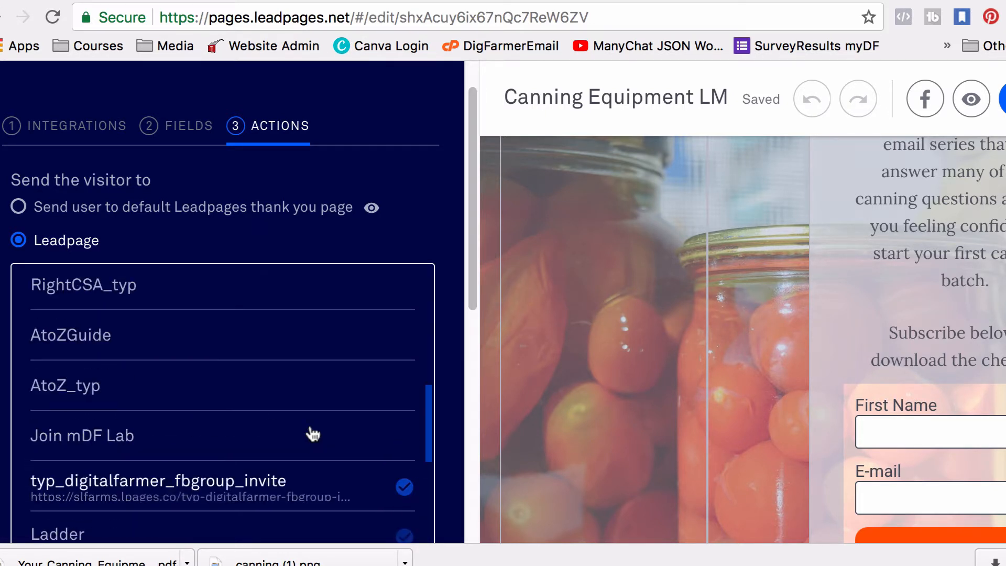
scroll(317, 428, up, 1)
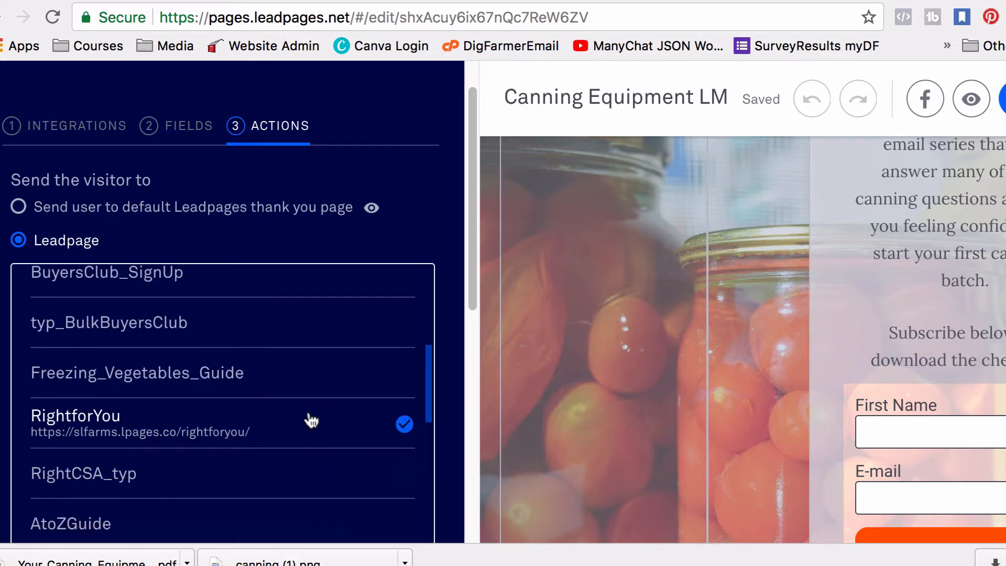
click(211, 330)
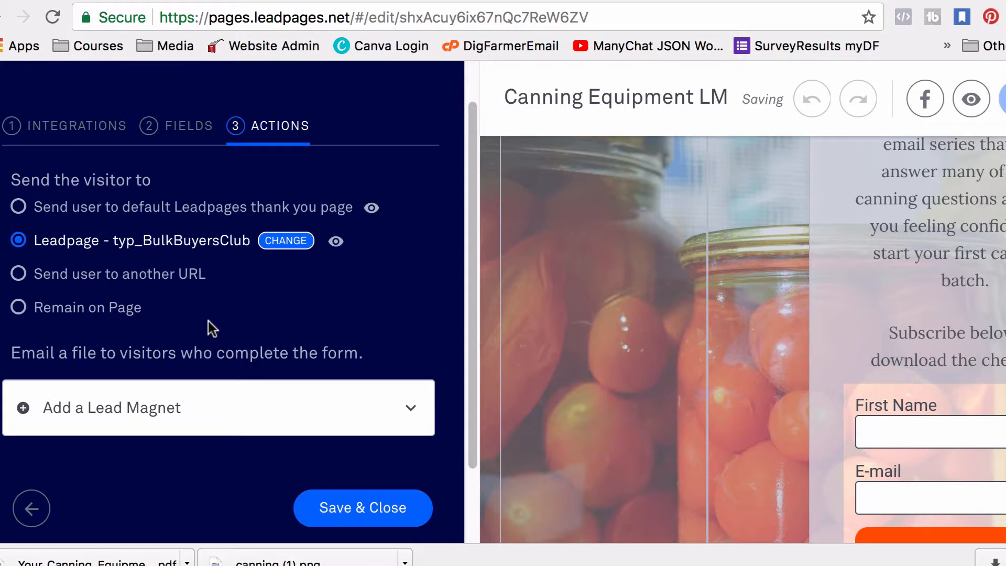
click(362, 507)
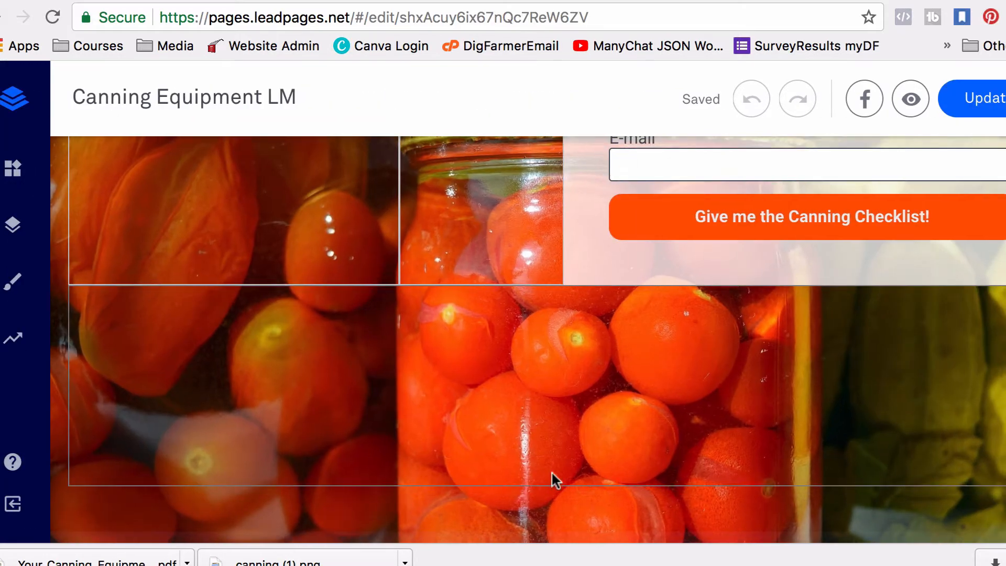
Step: Update the published Canning Equipment LM page and review its signup form
click(994, 100)
scroll(655, 318, up, 3)
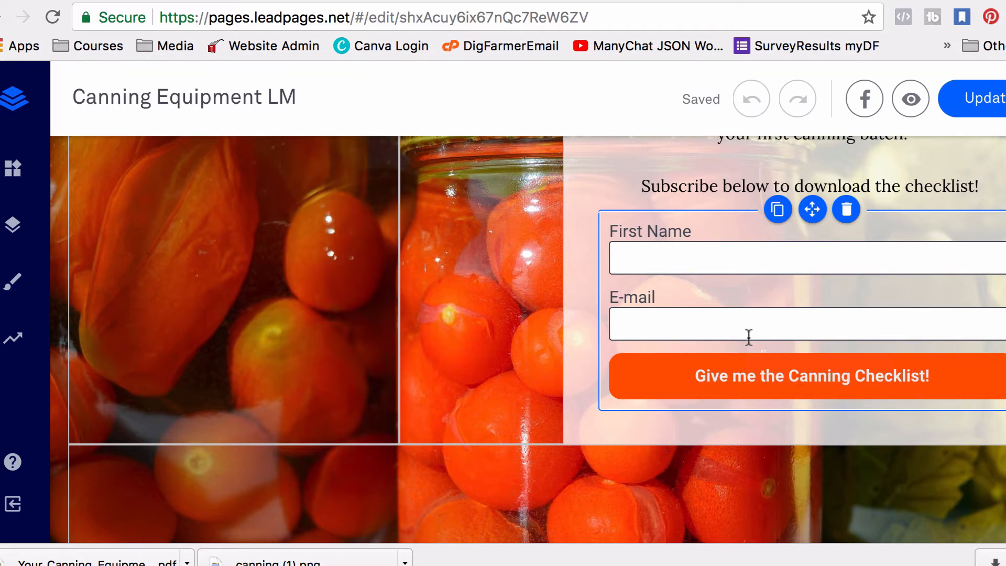
Step: Switch to ConvertKit and back to check Canning Equipment's 1 view, 1 conversion, 100% rate
click(121, 1)
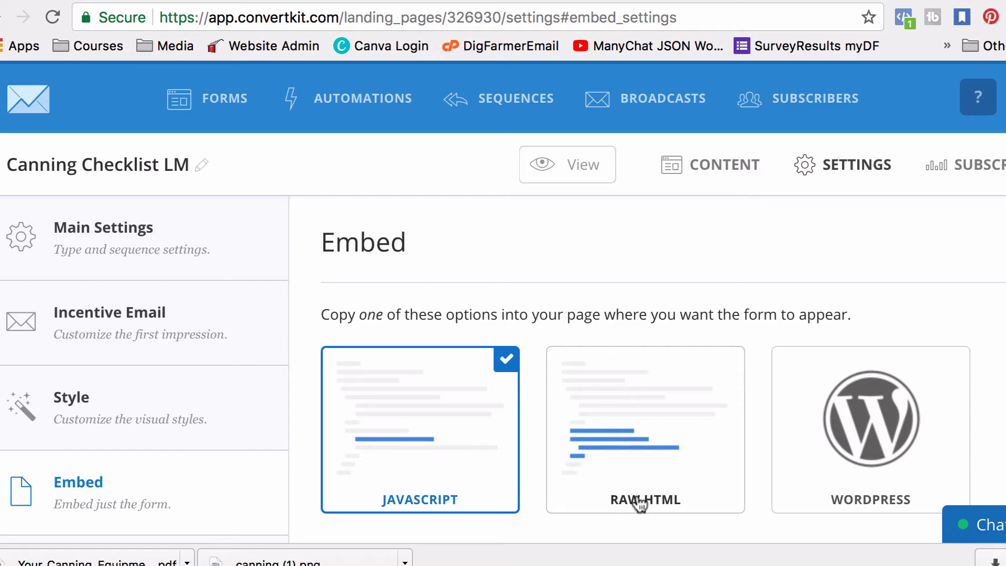
click(316, 0)
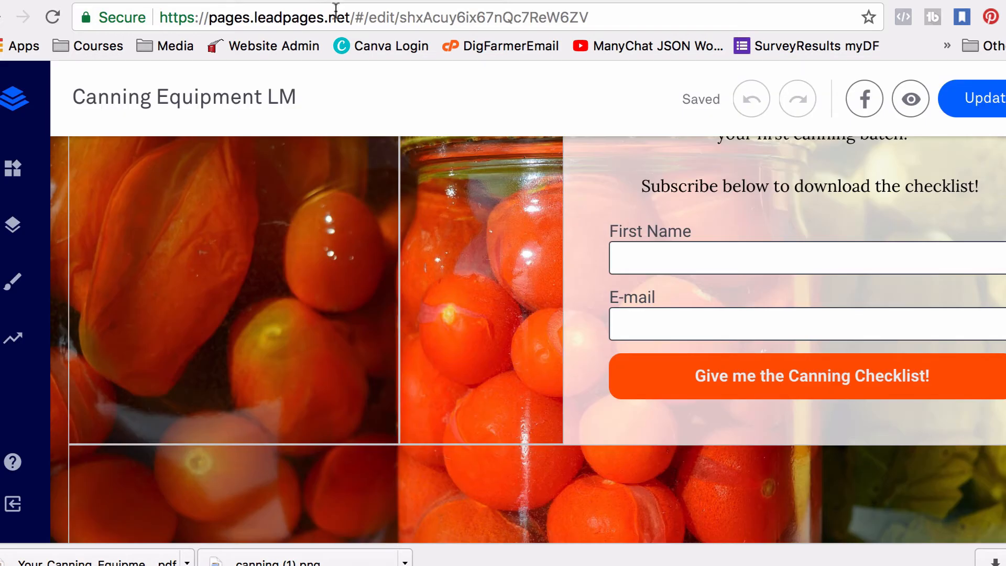
mouse_move(750, 240)
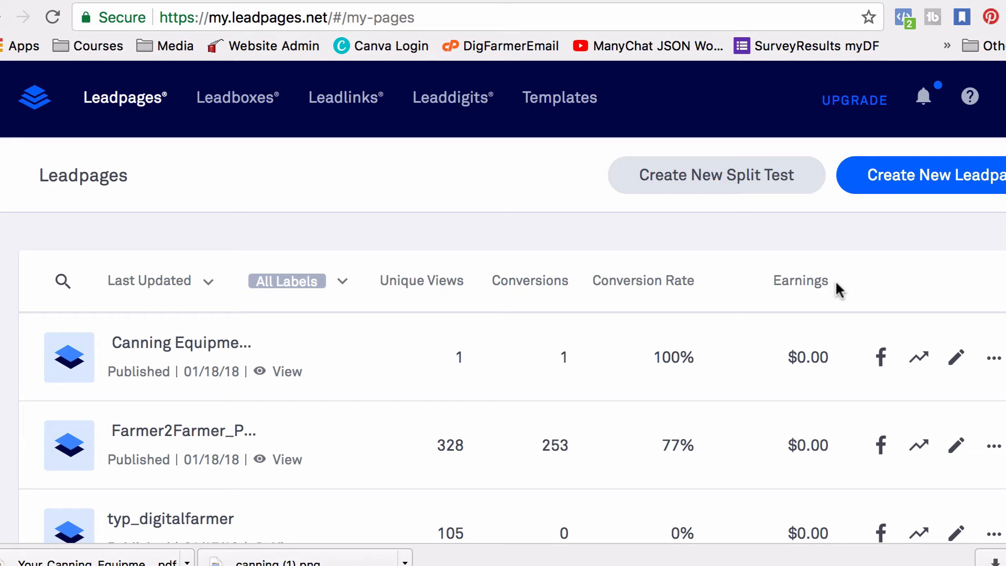
scroll(695, 443, down, 2)
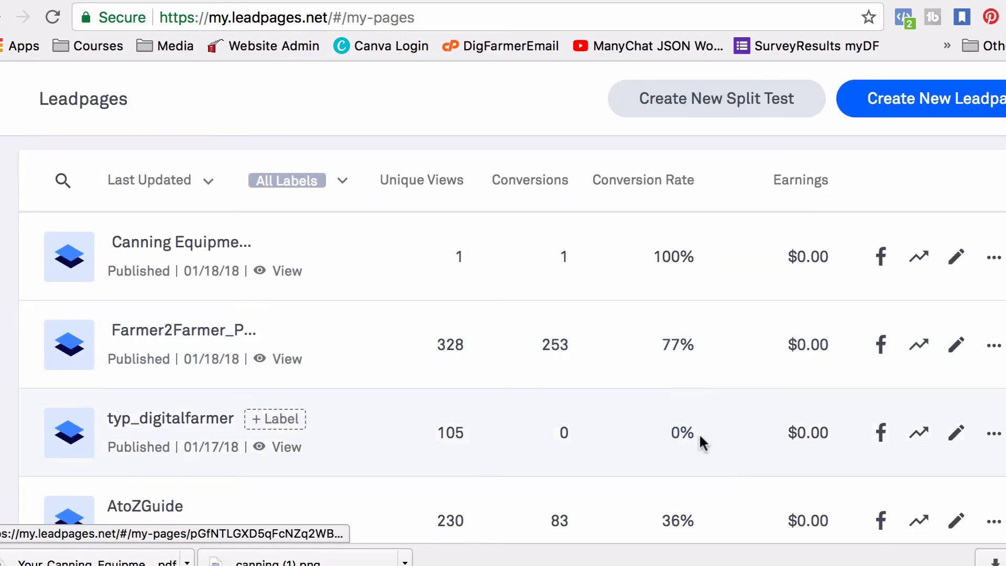
scroll(704, 434, down, 6)
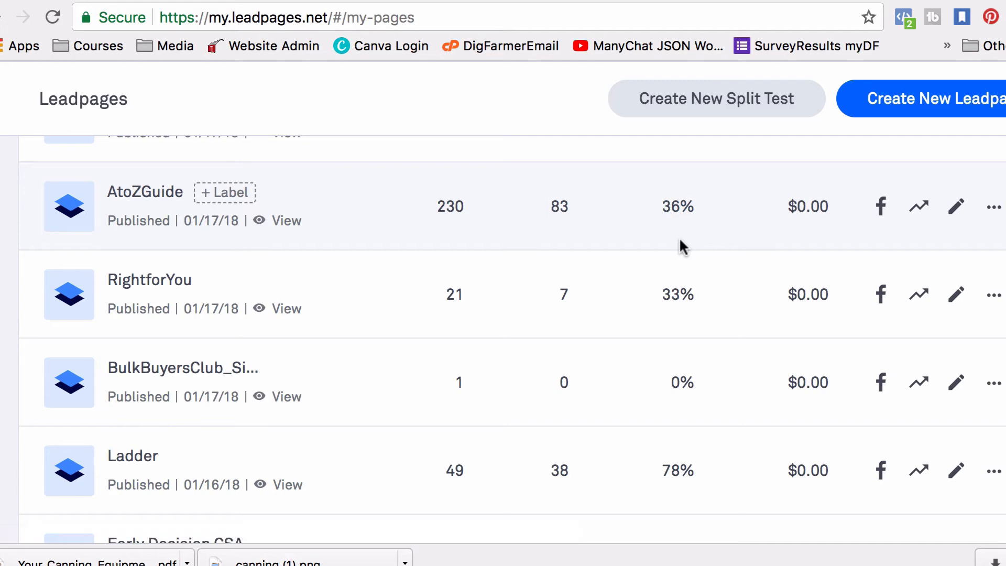
scroll(502, 341, up, 10)
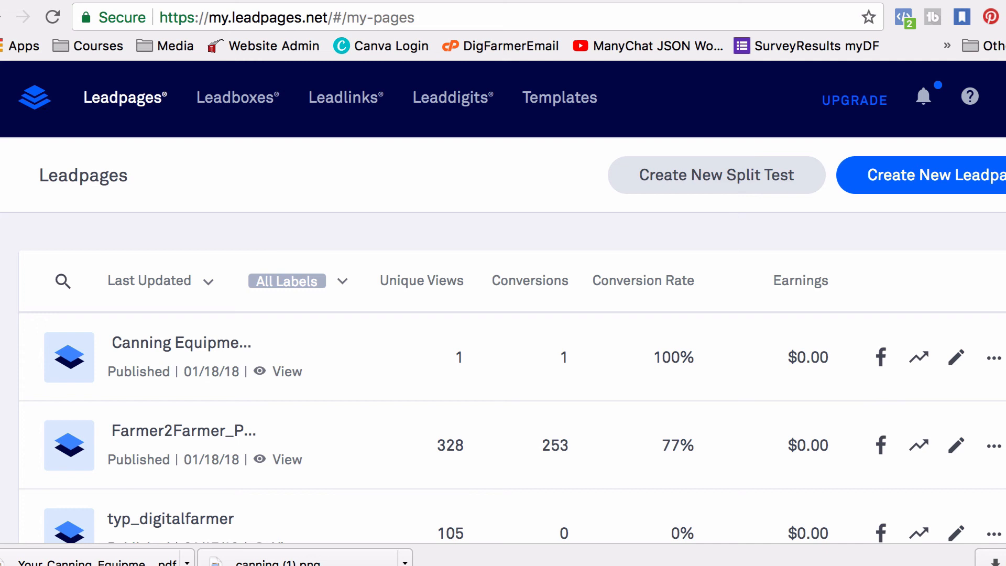
scroll(811, 422, down, 20)
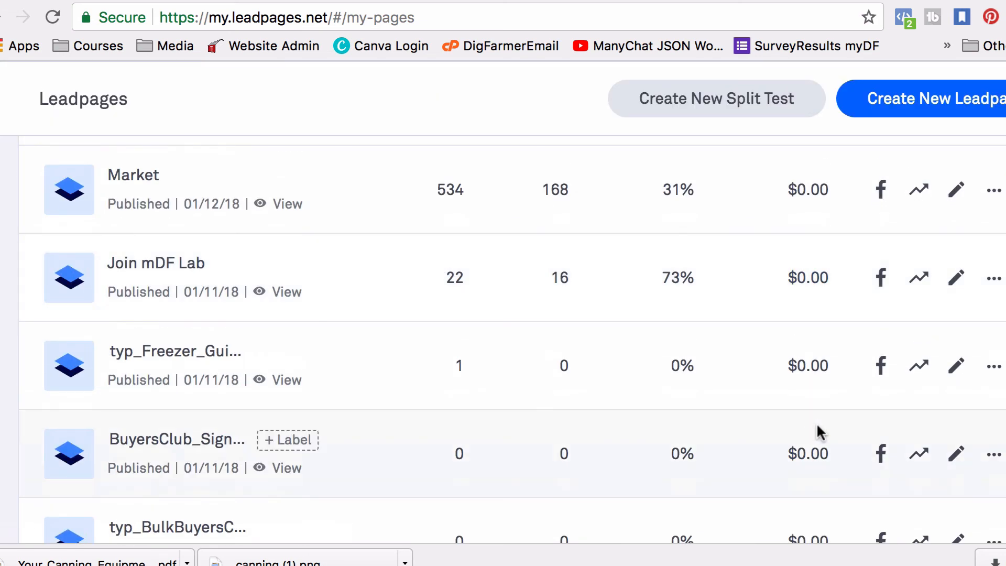
scroll(832, 385, up, 15)
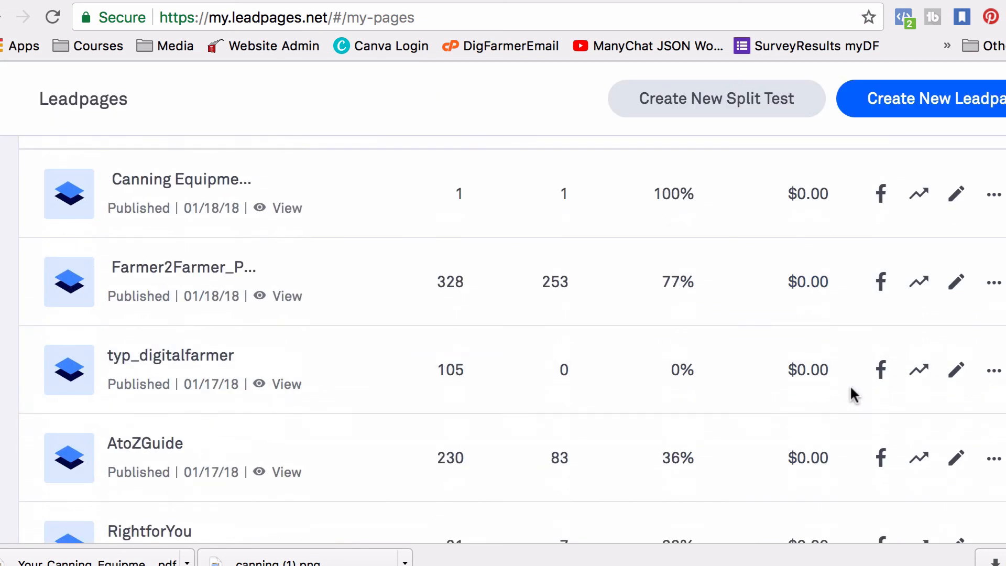
scroll(851, 388, up, 5)
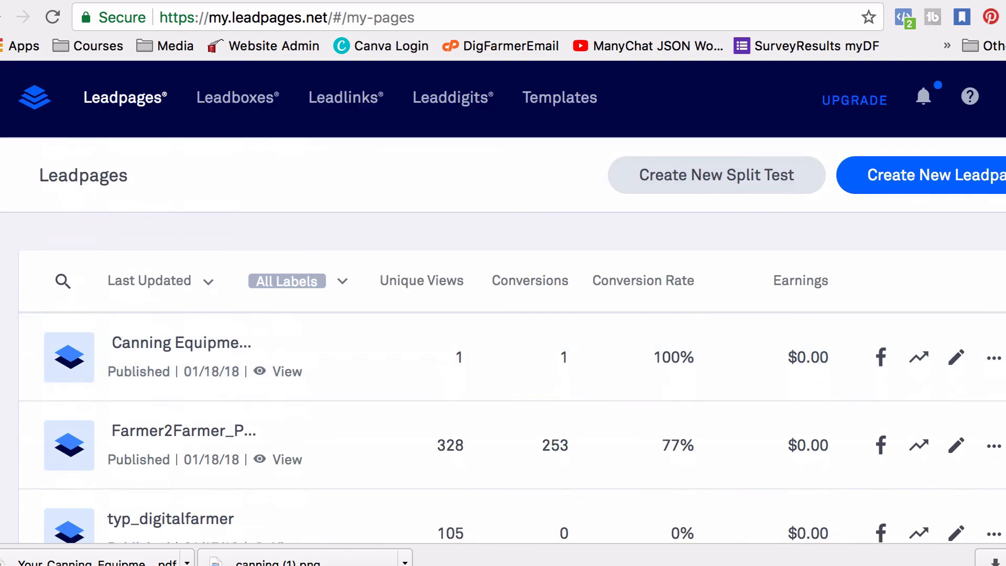